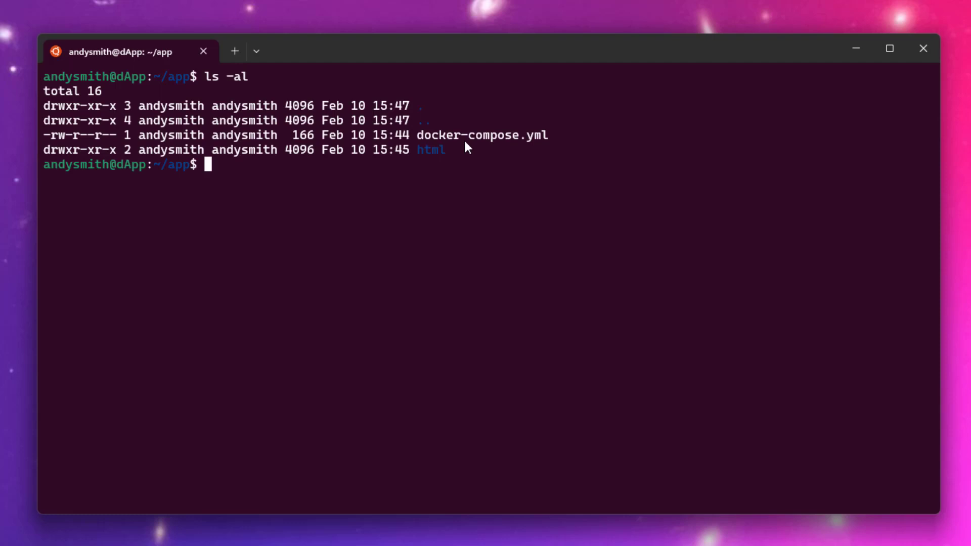
# Open docker-compose.yml in vi and review the httpd:latest service mapping port 9000:80.
pyautogui.write('vi docker-compose.yml')
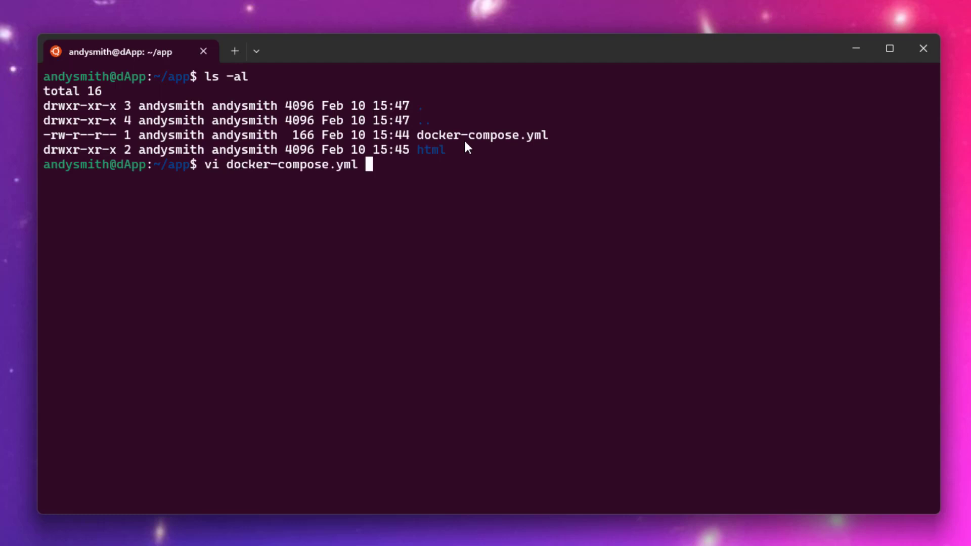
pyautogui.press('Tab')
pyautogui.press('Return')
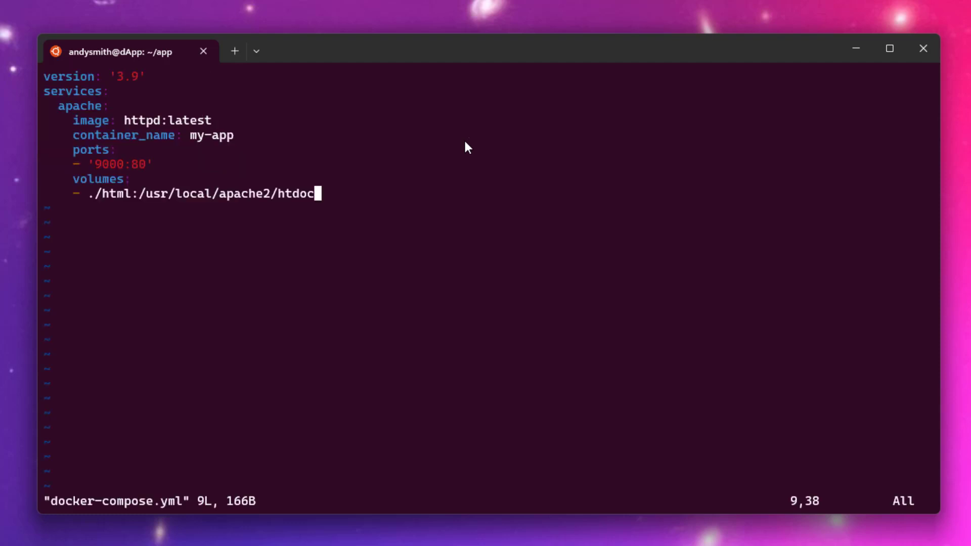
pyautogui.press('Up')
pyautogui.press('Up')
pyautogui.press('Up')
pyautogui.press('Up')
pyautogui.press('Up')
pyautogui.press('Up')
pyautogui.press('Down')
pyautogui.press('Down')
pyautogui.press('Down')
pyautogui.press('Down')
pyautogui.press('Down')
# Exit vi and start the Apache container with sudo docker compose up.
pyautogui.write(':q')
pyautogui.press('Return')
pyautogui.write('sudo docker compose up')
pyautogui.press('Return')
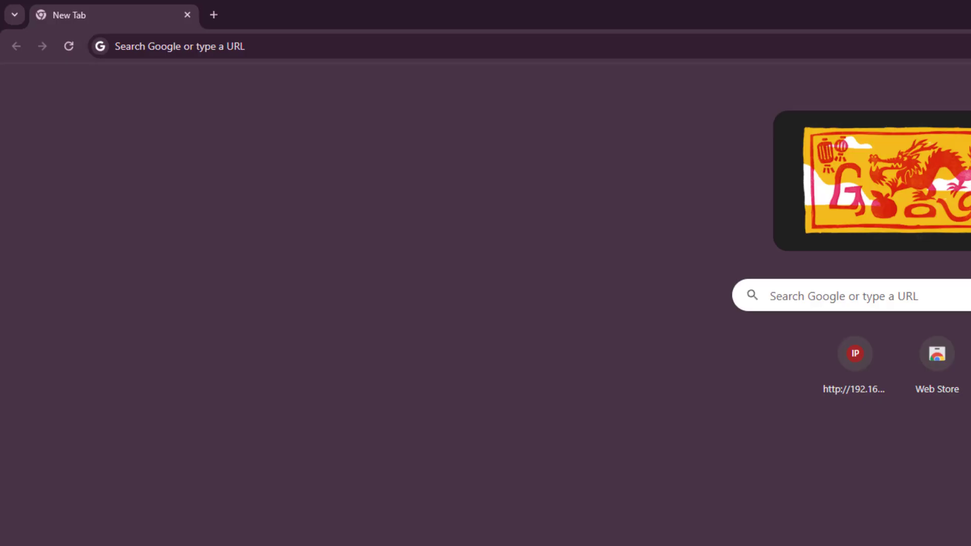
# Load 192.168.11.60:9000 to confirm the balls page, then return to the Cloudflare Home tab.
pyautogui.write('192.')
pyautogui.press('Return')
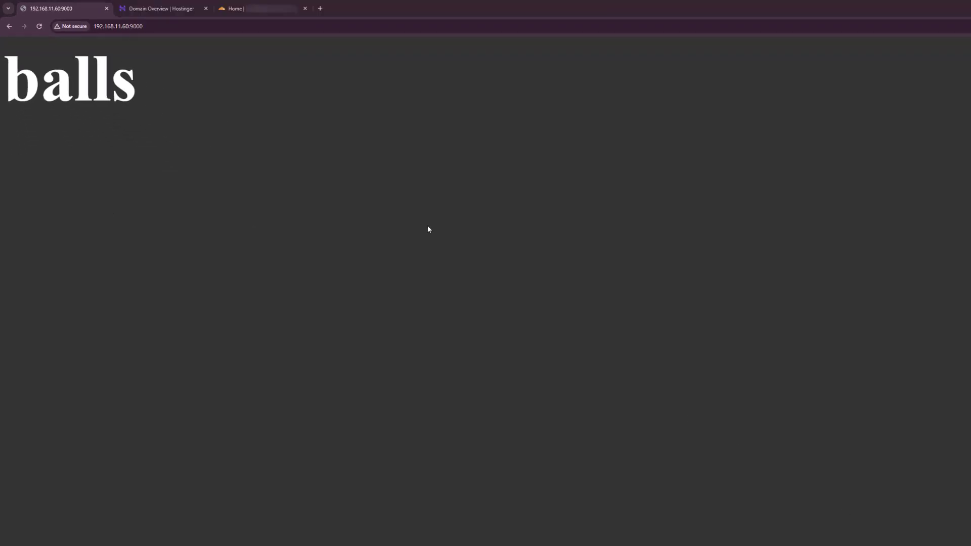
pyautogui.hotkey('ctrl', '3')
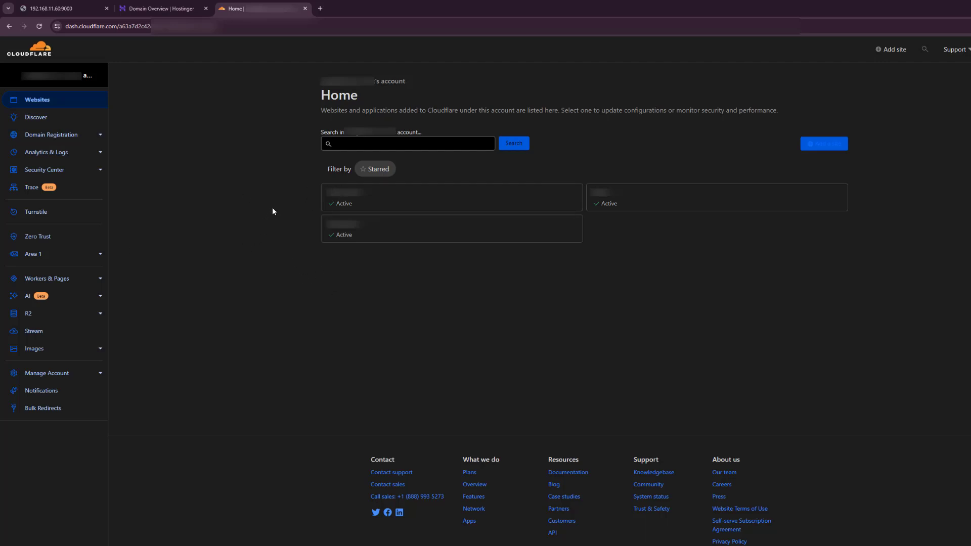
# Check the Hostinger tab, then open Domain Registration > Manage Domains listing the 2 registered domains.
pyautogui.hotkey('ctrl', '2')
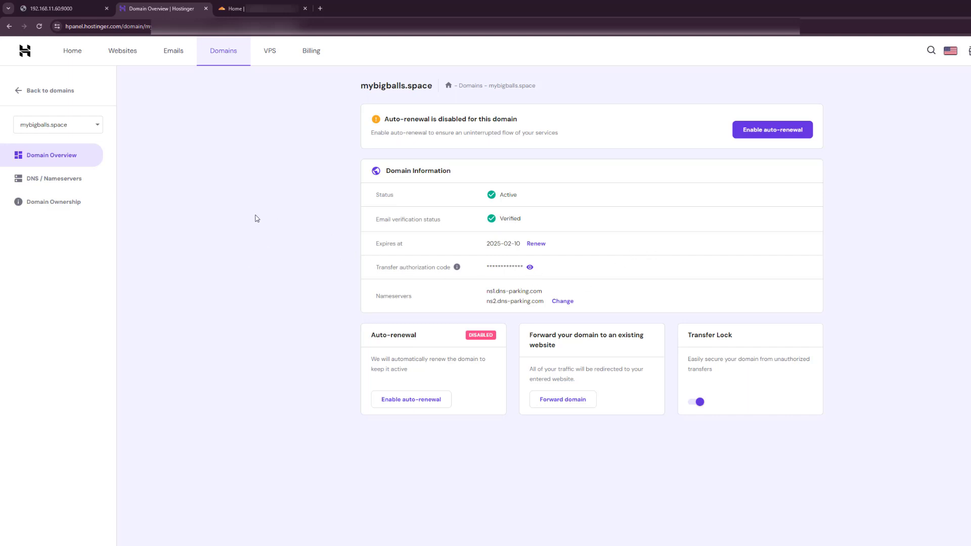
pyautogui.hotkey('ctrl', 'Tab')
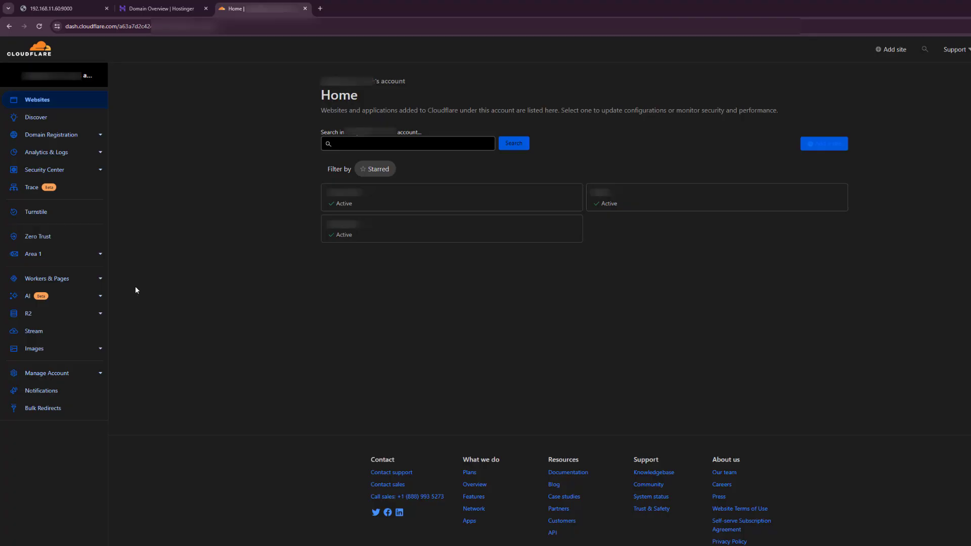
pyautogui.click(100, 135)
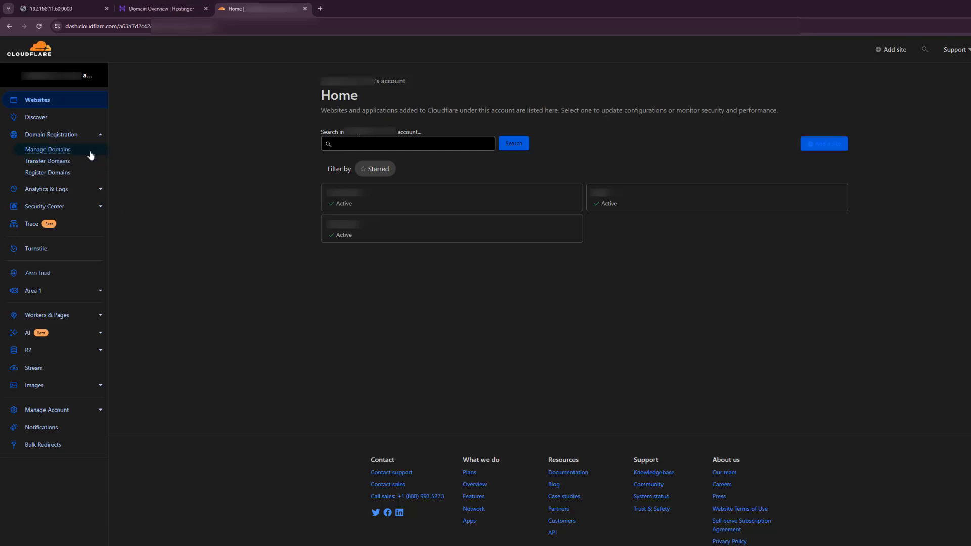
pyautogui.click(54, 150)
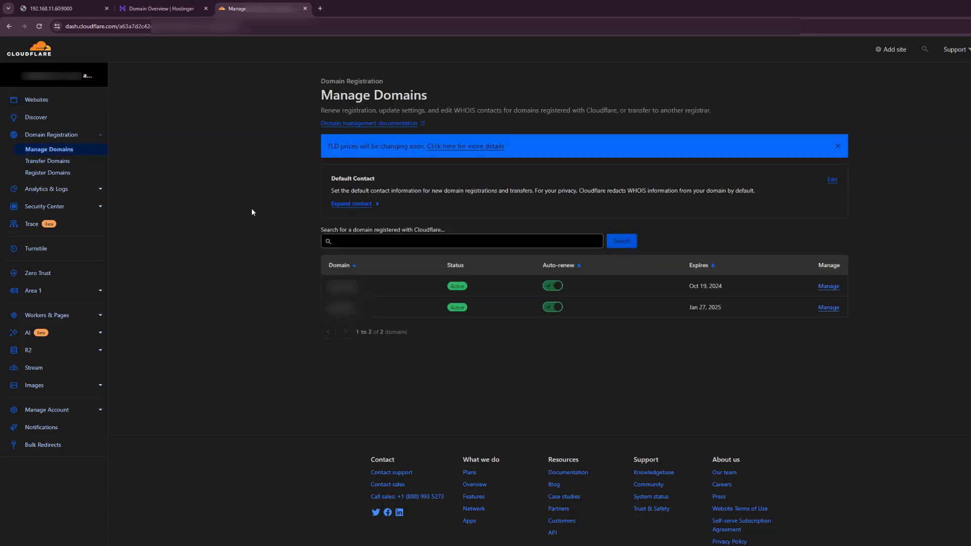
pyautogui.click(888, 55)
# Add the site mybigballs.space to Cloudflare on the Free plan.
pyautogui.click(399, 173)
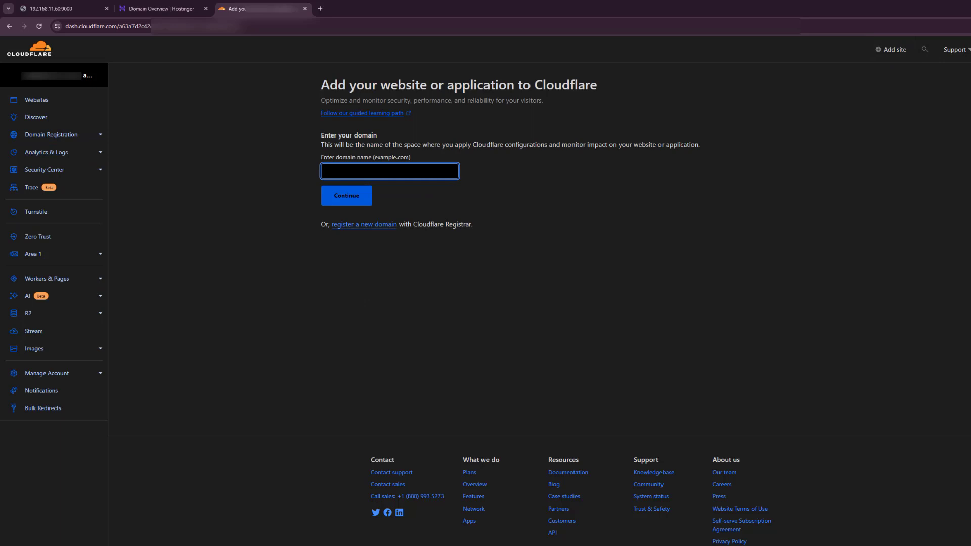
pyautogui.write('mybigballs.sap')
pyautogui.press('BackSpace')
pyautogui.press('BackSpace')
pyautogui.write('pace')
pyautogui.click(353, 195)
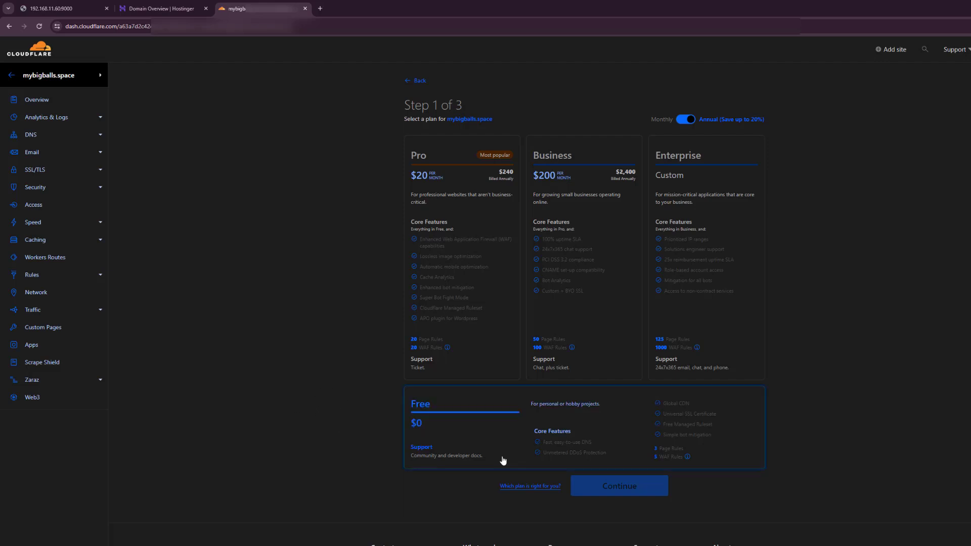
pyautogui.click(488, 441)
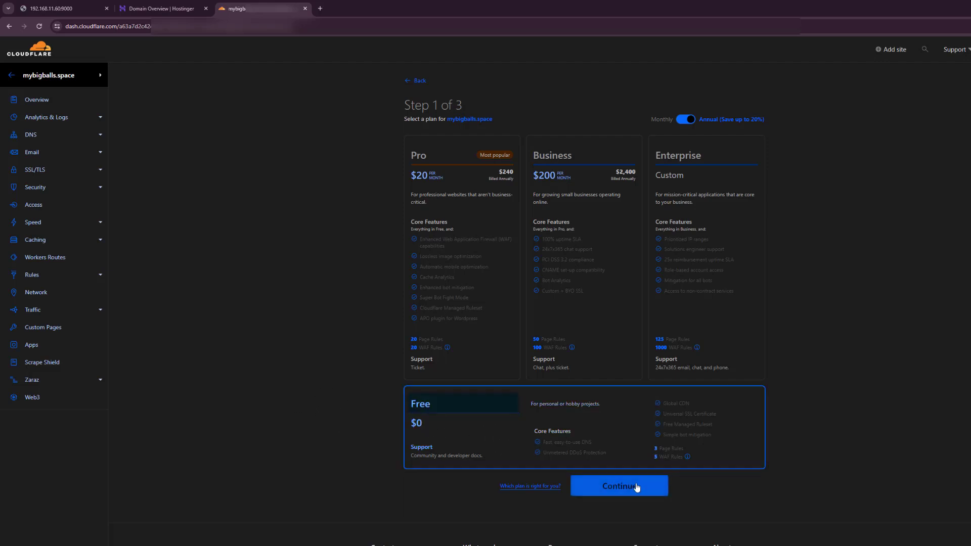
pyautogui.click(609, 486)
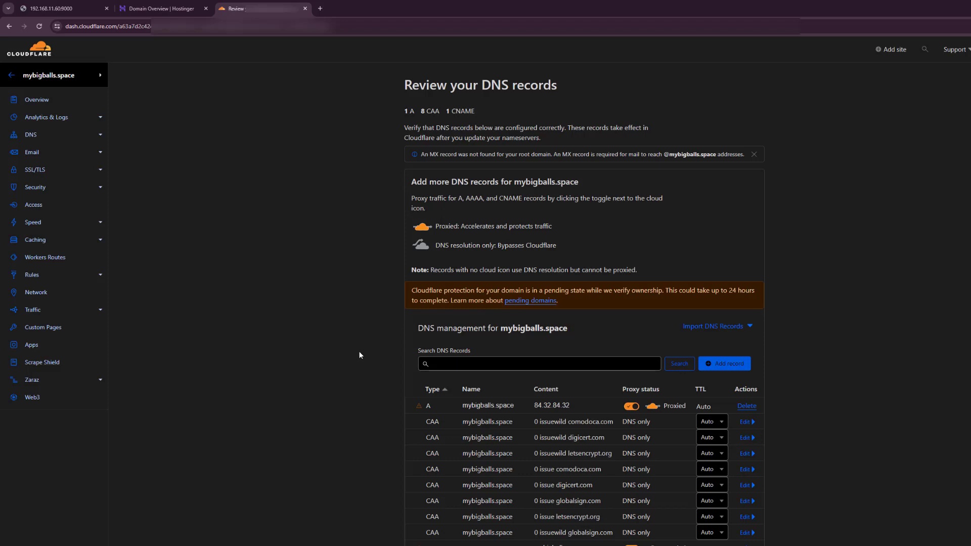
# Delete the imported A and www CNAME records and continue to the nameserver instructions.
pyautogui.scroll(-2, 360, 355)
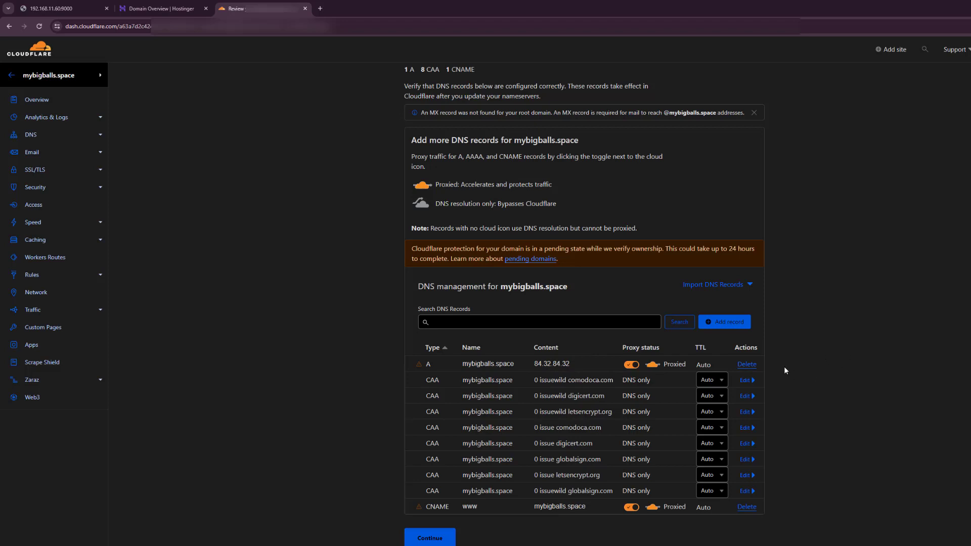
pyautogui.click(747, 364)
pyautogui.click(680, 348)
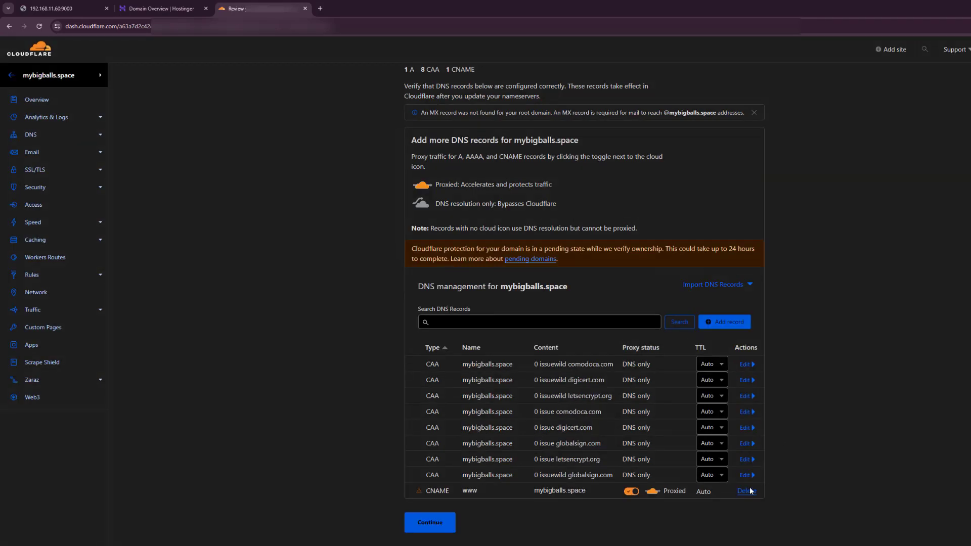
pyautogui.click(745, 490)
pyautogui.click(677, 349)
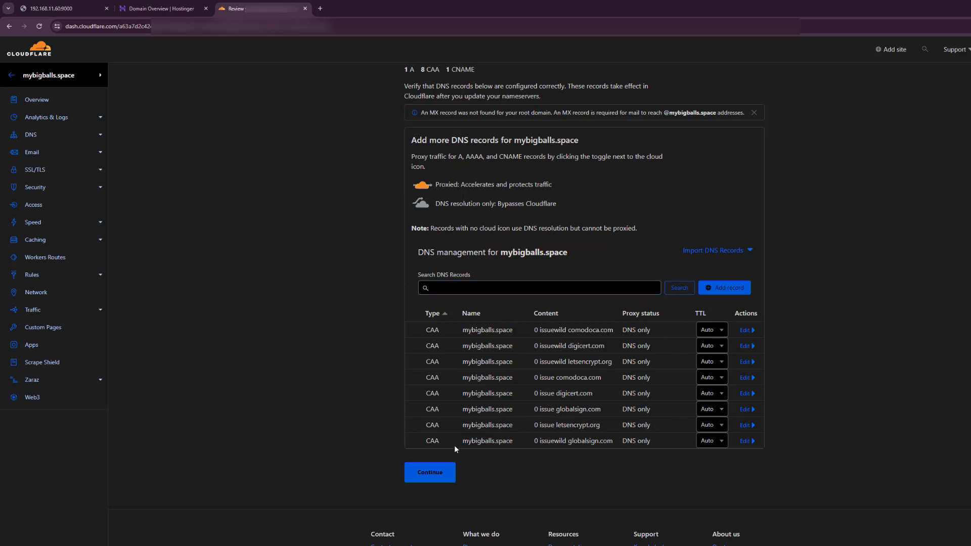
pyautogui.click(438, 480)
pyautogui.click(431, 470)
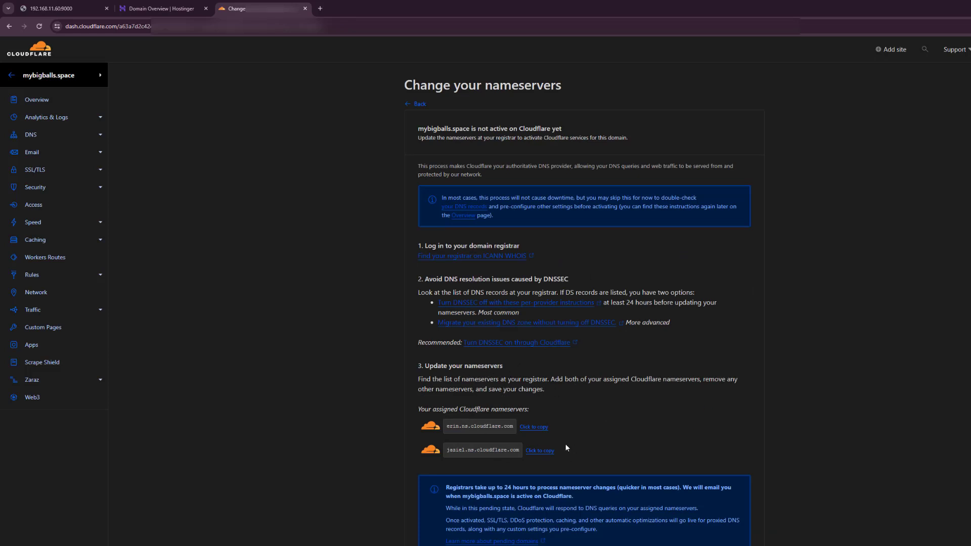
# Replace the first Hostinger nameserver for mybigballs.space with erin.ns.cloudflare.com.
pyautogui.click(535, 428)
pyautogui.hotkey('ctrl', 'shift', 'Tab')
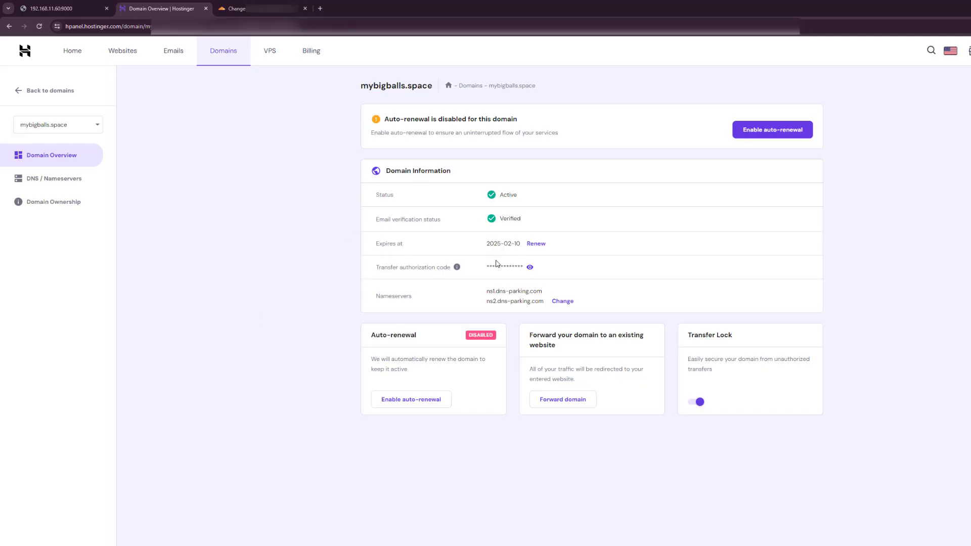
pyautogui.click(561, 301)
pyautogui.doubleClick(424, 264)
pyautogui.tripleClick(423, 264)
pyautogui.hotkey('ctrl', 'v')
pyautogui.hotkey('ctrl', 'Tab')
# Set the second nameserver to jaziel.ns.cloudflare.com and save the change.
pyautogui.click(536, 450)
pyautogui.hotkey('ctrl', 'shift', 'Tab')
pyautogui.tripleClick(450, 289)
pyautogui.hotkey('ctrl', 'v')
pyautogui.click(386, 369)
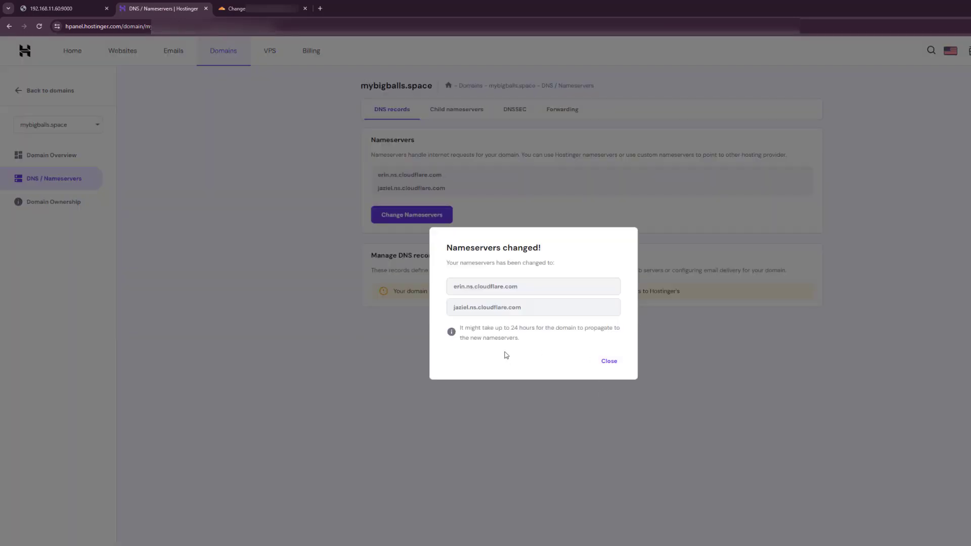
# Run Check nameservers now twice and reload until mybigballs.space shows as protected by Cloudflare.
pyautogui.hotkey('ctrl', 'Tab')
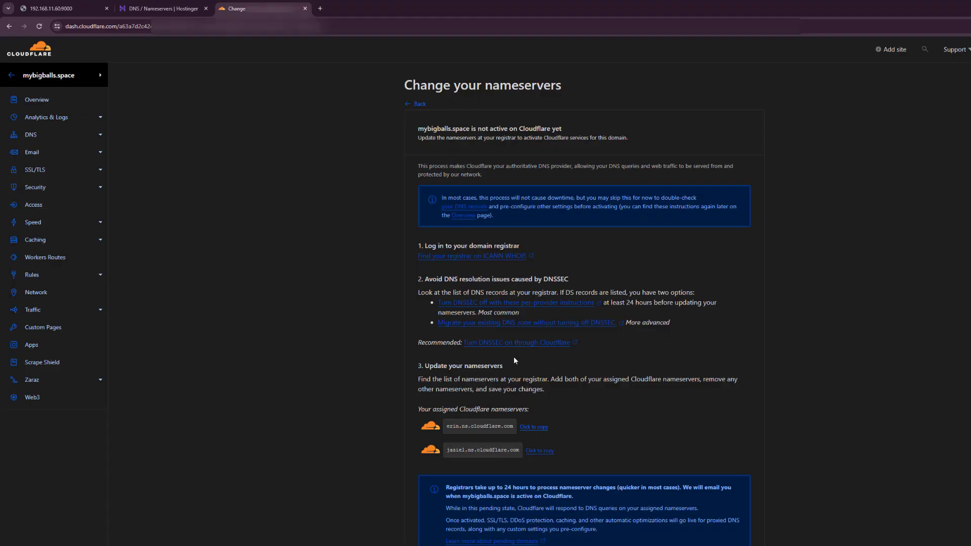
pyautogui.scroll(-3, 596, 410)
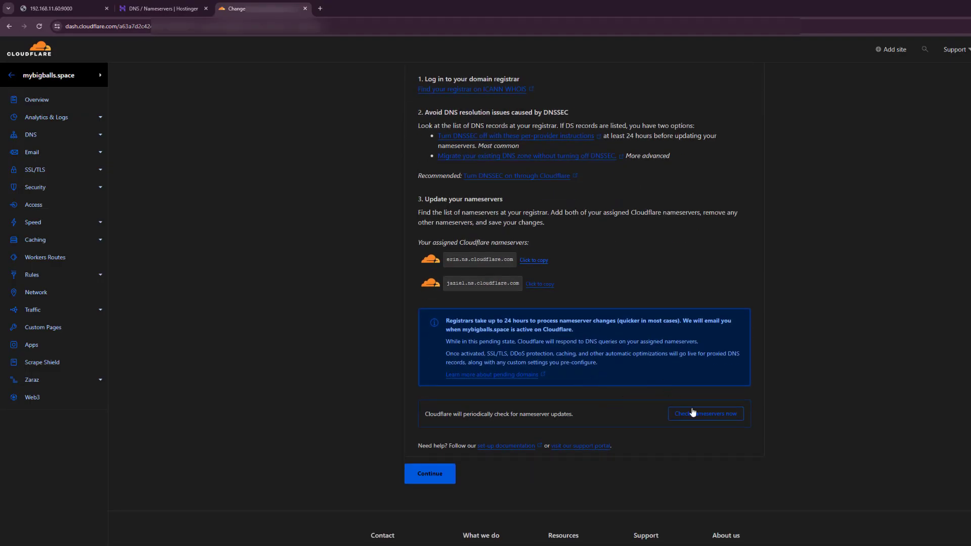
pyautogui.click(700, 416)
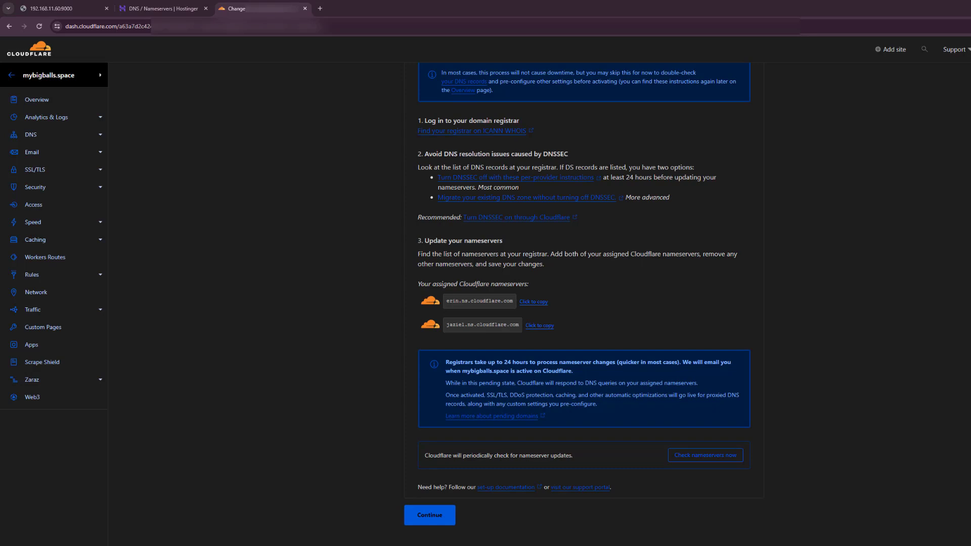
pyautogui.click(723, 456)
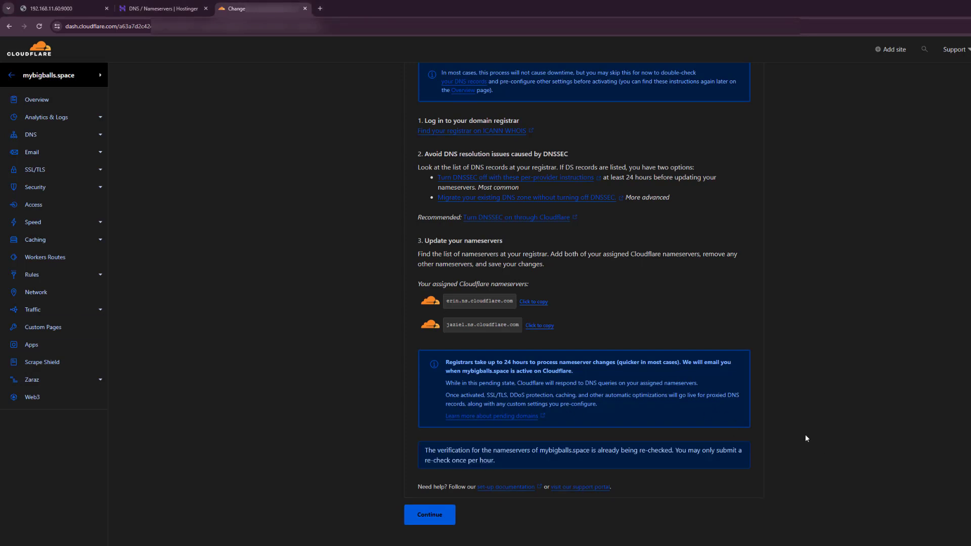
pyautogui.press('F5')
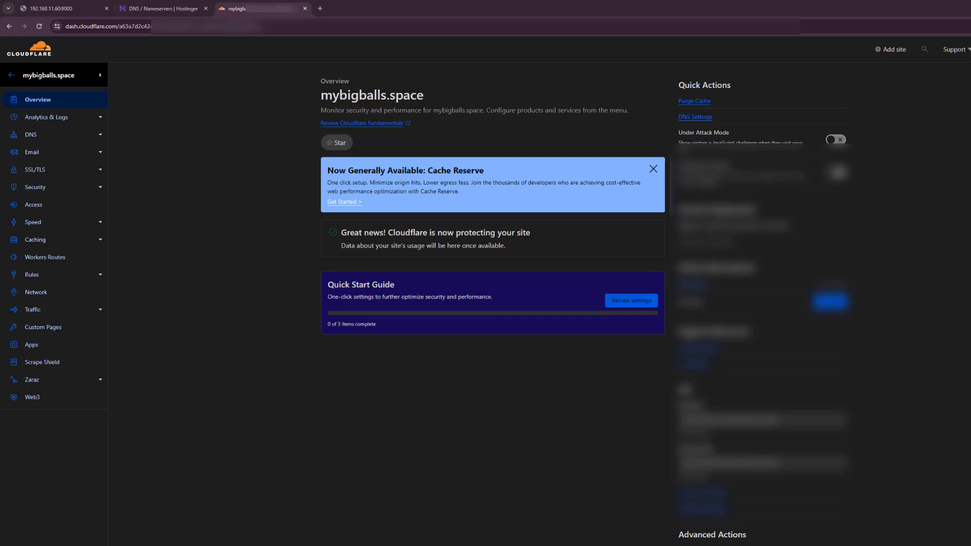
# Go from the account menu to Zero Trust > Networks > Tunnels and begin creating a tunnel.
pyautogui.click(9, 77)
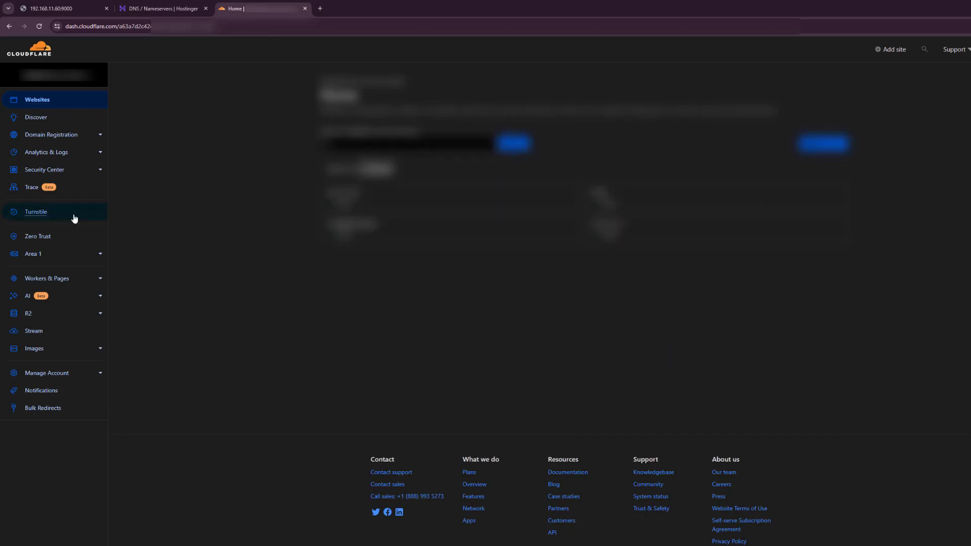
pyautogui.click(42, 243)
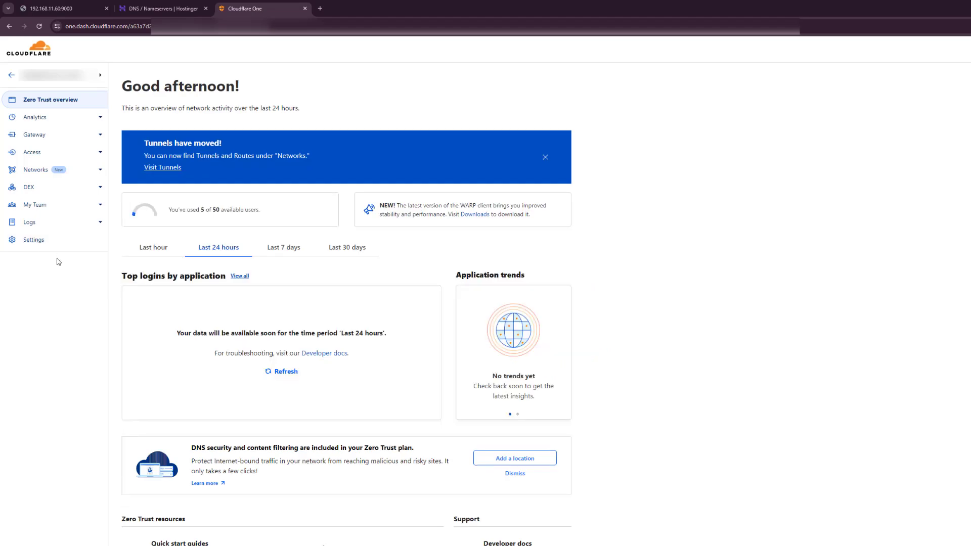
pyautogui.click(100, 172)
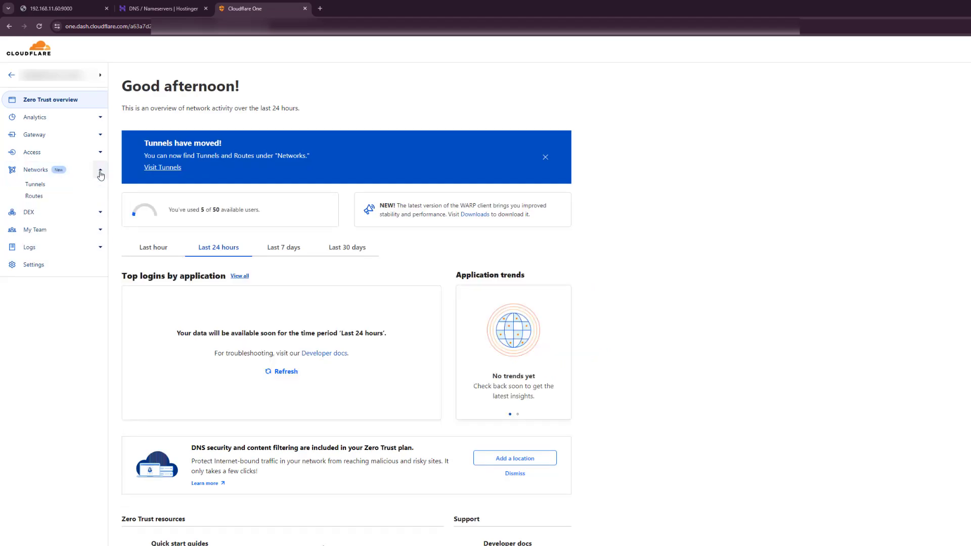
pyautogui.click(35, 185)
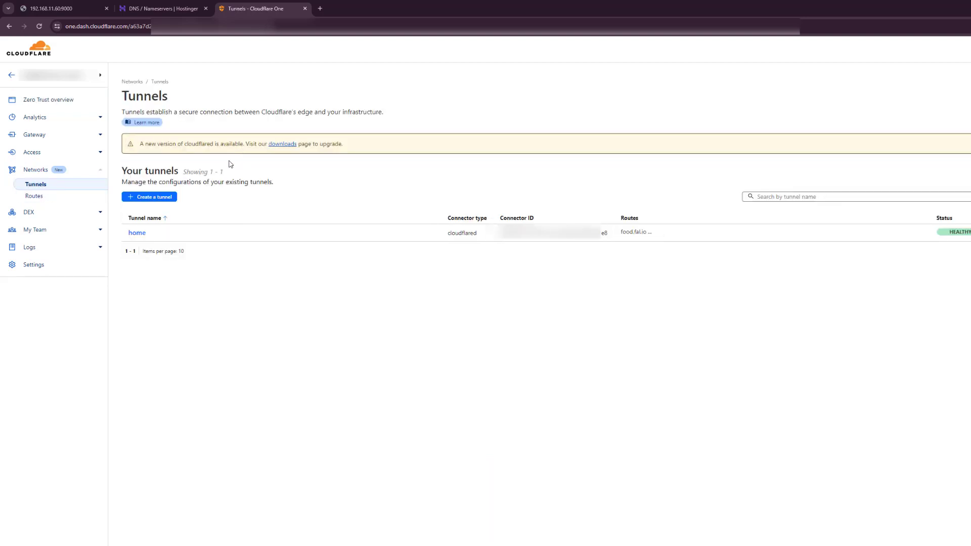
pyautogui.click(148, 199)
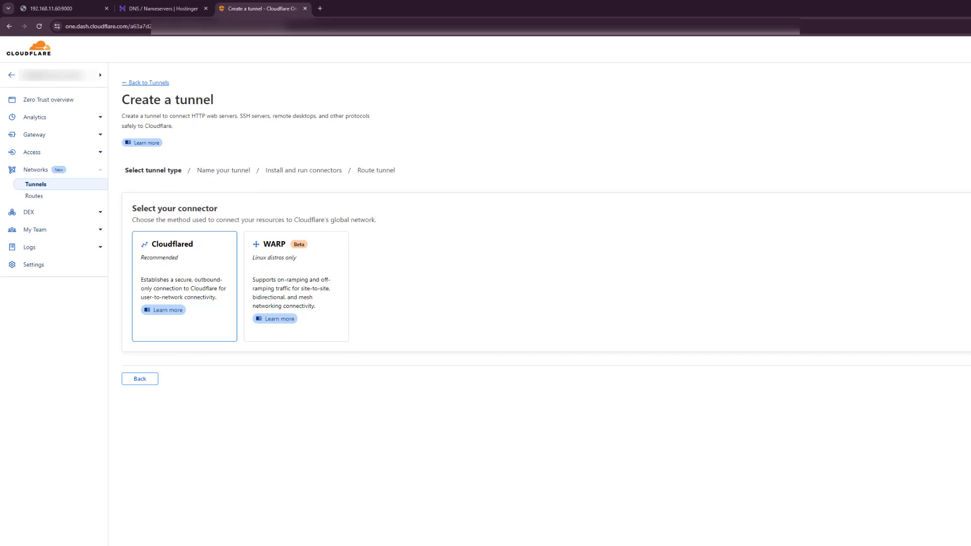
# Create cloudflared tunnel 'home-network-fidweo' and copy its Debian 64-bit connector install command.
pyautogui.click(970, 378)
pyautogui.click(218, 252)
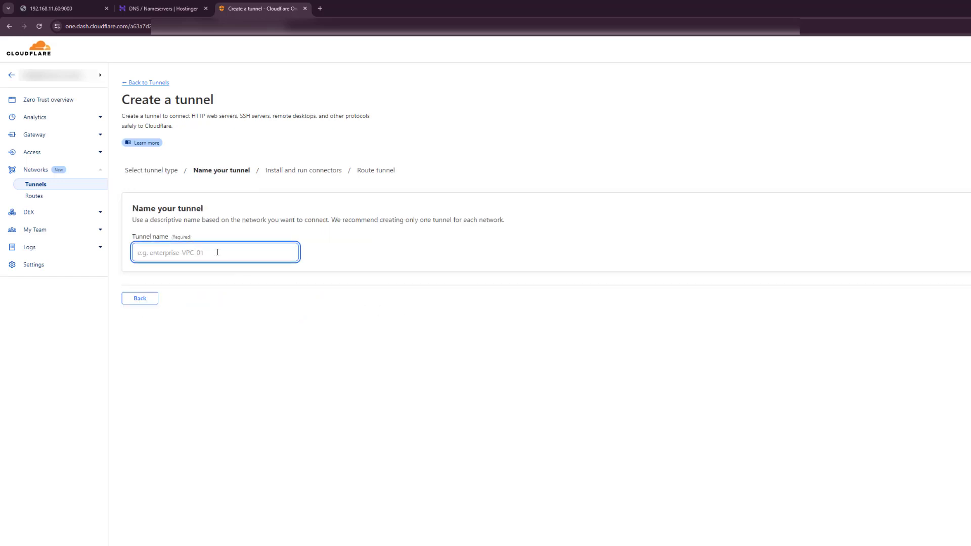
pyautogui.write('home-network-fi')
pyautogui.write('dweo')
pyautogui.press('Return')
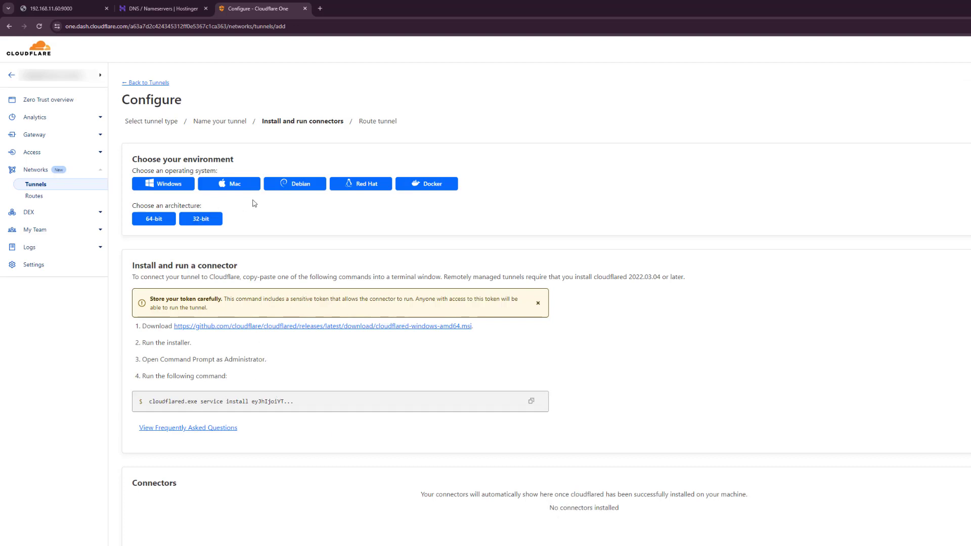
pyautogui.click(300, 185)
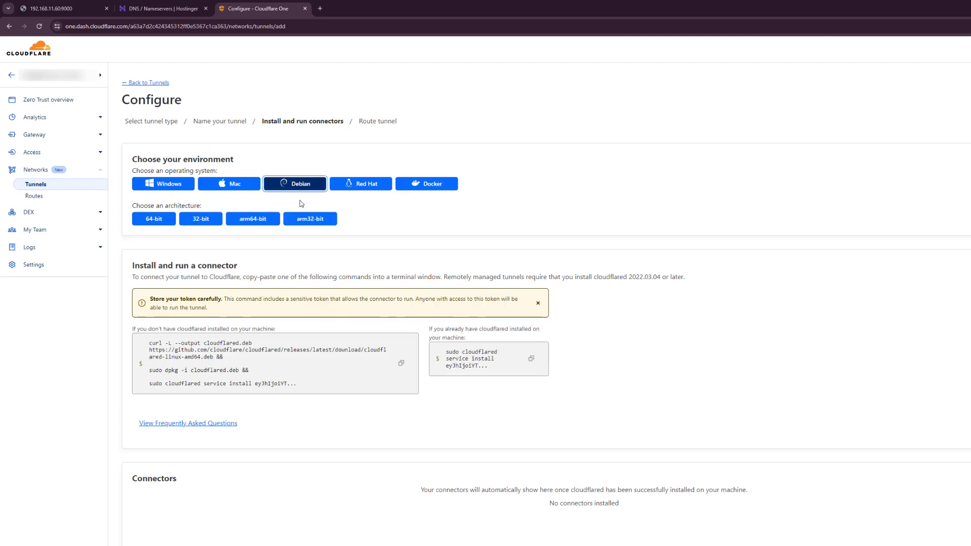
pyautogui.click(145, 223)
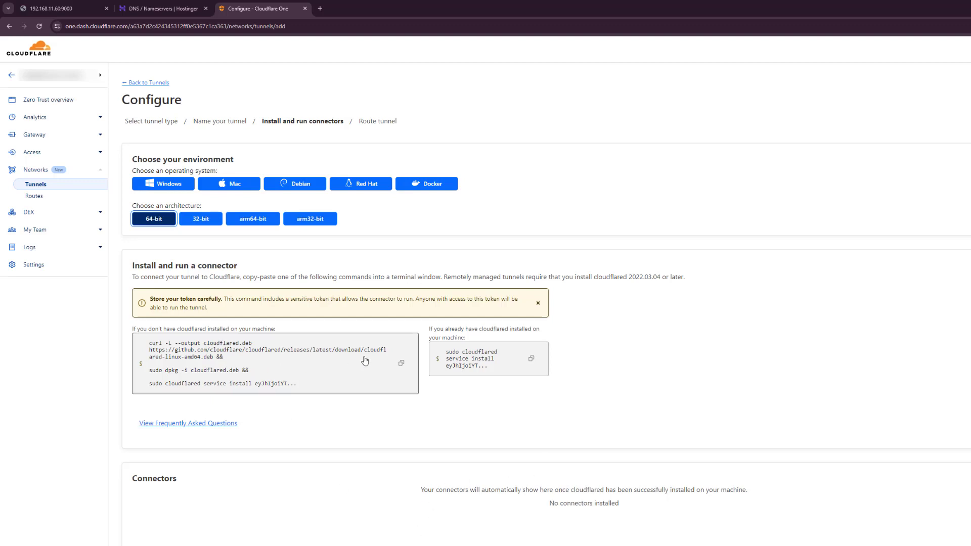
pyautogui.click(400, 365)
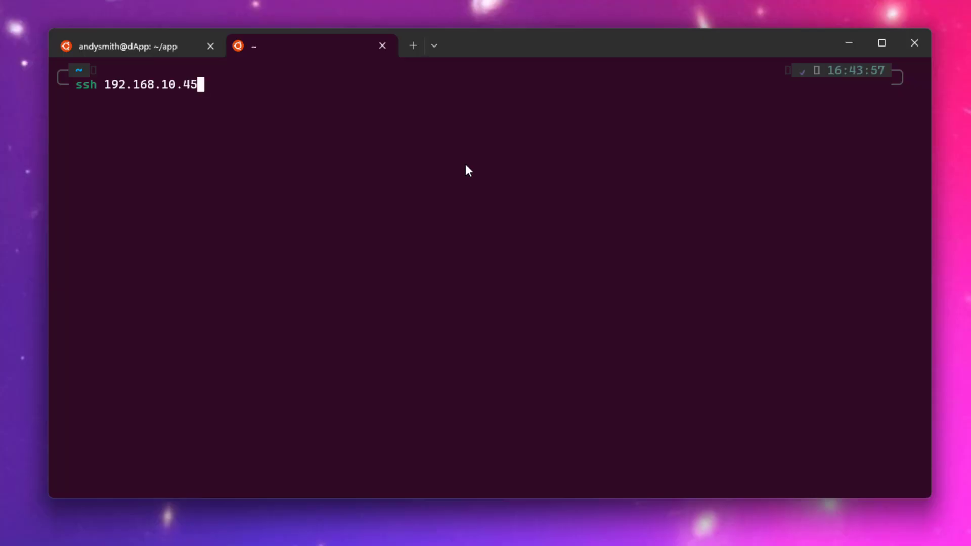
# SSH into 192.168.10.45, accept the host key, and run the pasted cloudflared install command.
pyautogui.press('Return')
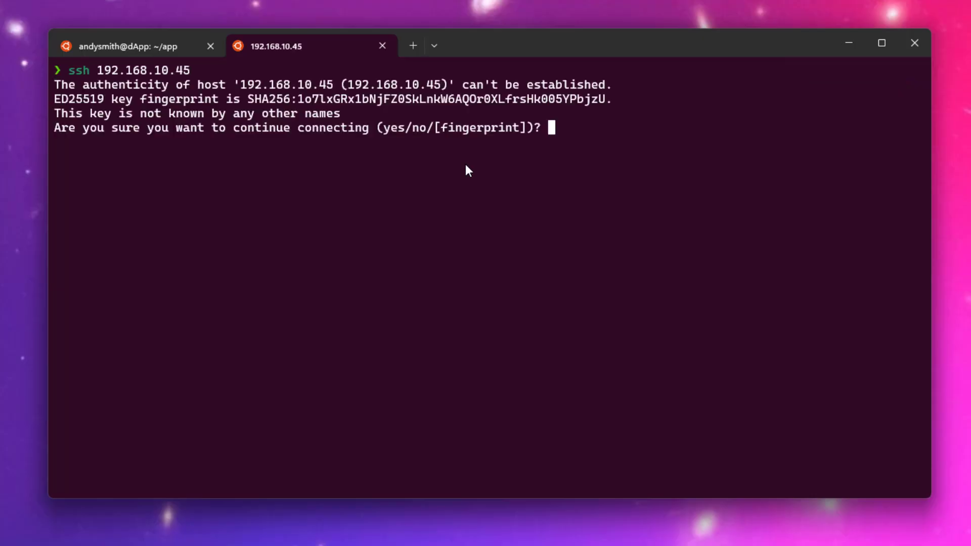
pyautogui.write('yes')
pyautogui.press('Return')
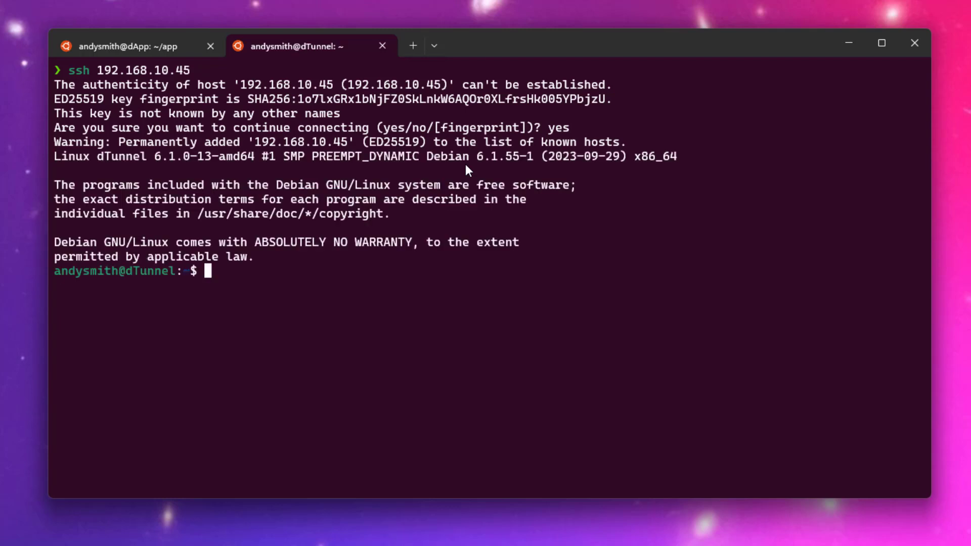
pyautogui.hotkey('ctrl', 'v')
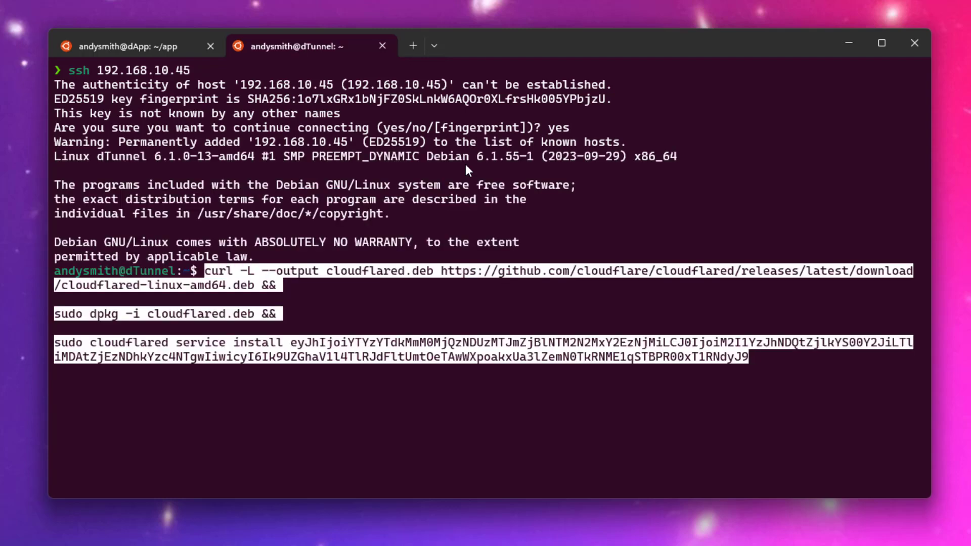
pyautogui.press('Return')
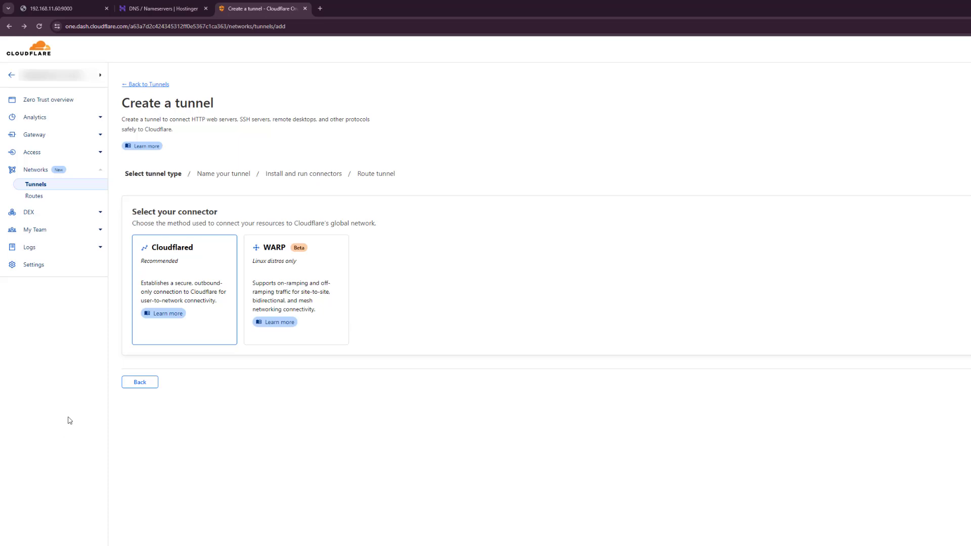
# Open the home-network-video tunnel's configuration and start a new entry under Public Hostname.
pyautogui.click(40, 186)
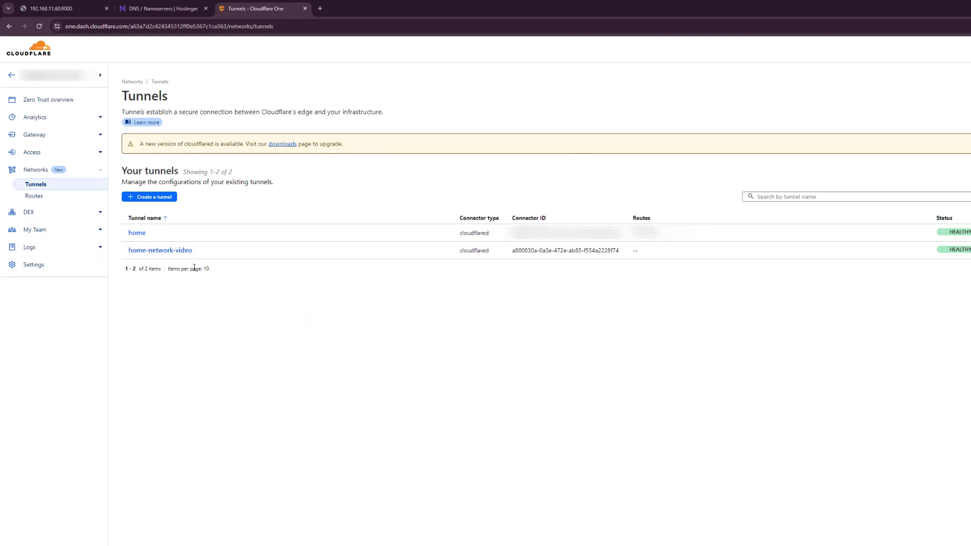
pyautogui.click(161, 253)
pyautogui.click(917, 95)
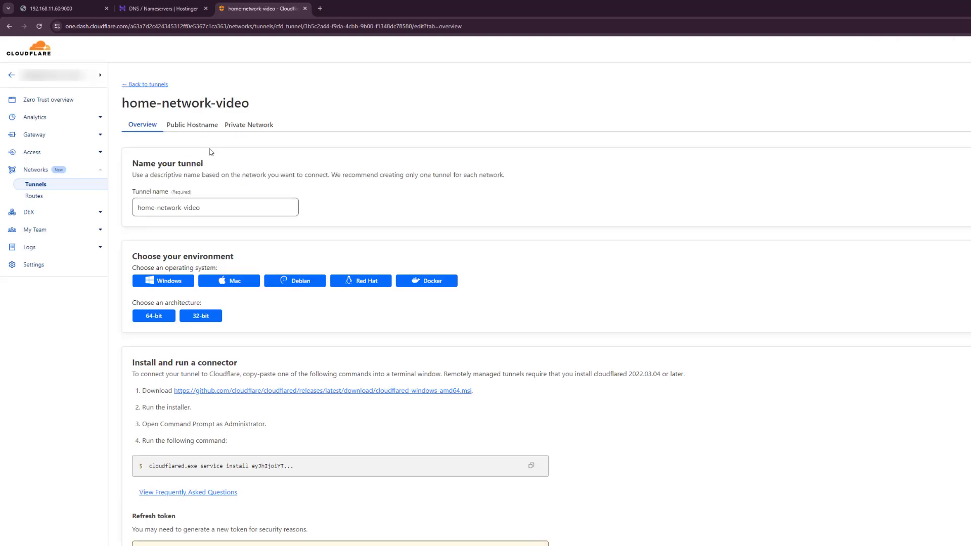
pyautogui.click(192, 126)
pyautogui.click(160, 171)
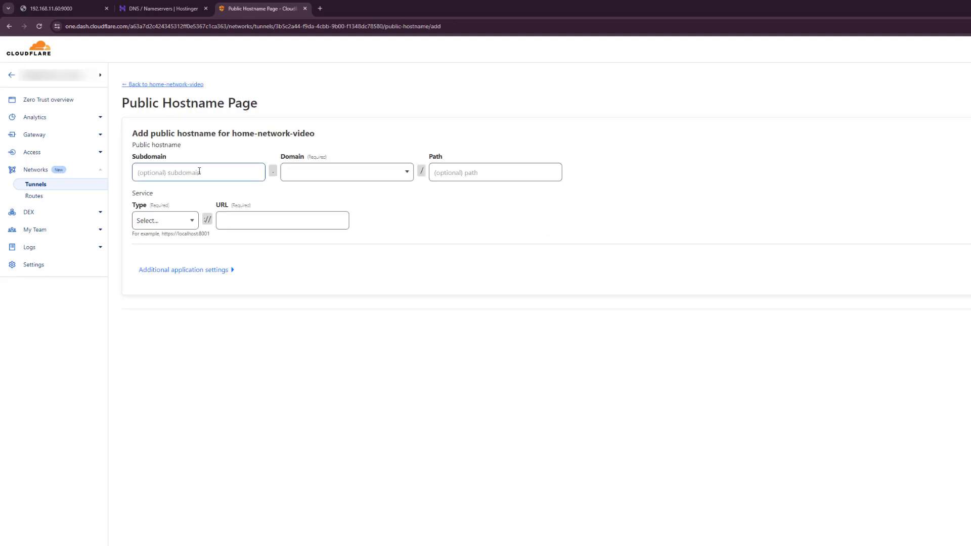
# Set the tunnel's public hostname to subdomain app on mybigballs.space.
pyautogui.click(199, 171)
pyautogui.write('app')
pyautogui.press('Tab')
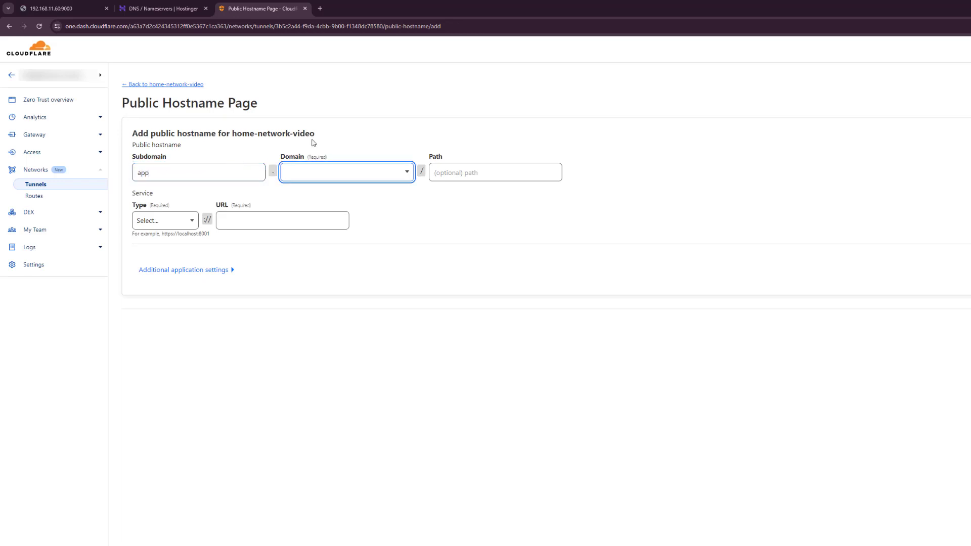
pyautogui.click(390, 171)
pyautogui.click(324, 229)
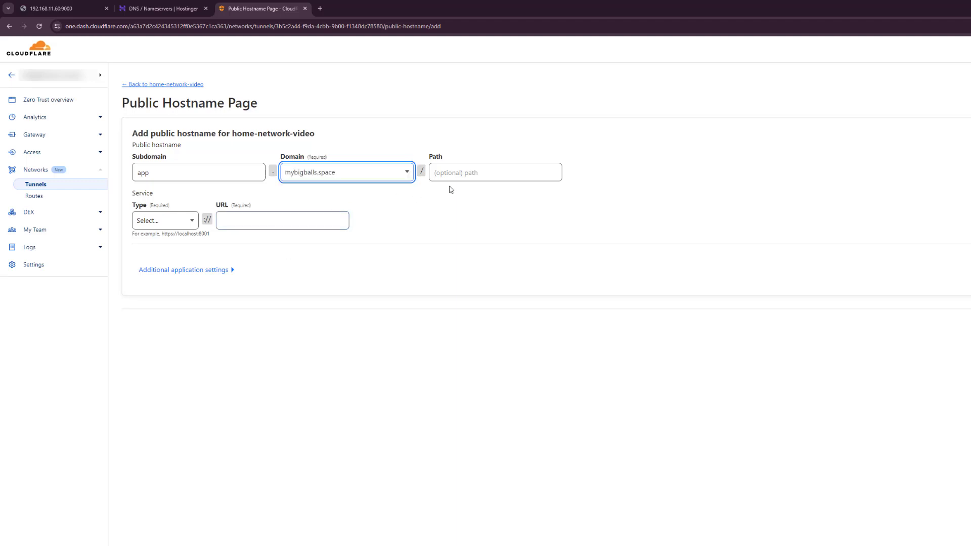
# Point the hostname at HTTP service 192.168.11.60:9000 and save it.
pyautogui.click(192, 221)
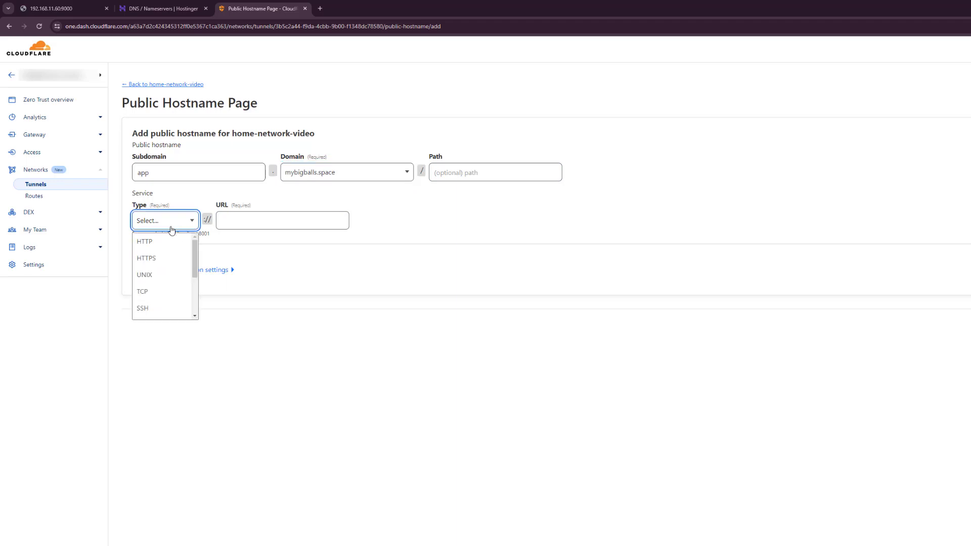
pyautogui.click(166, 245)
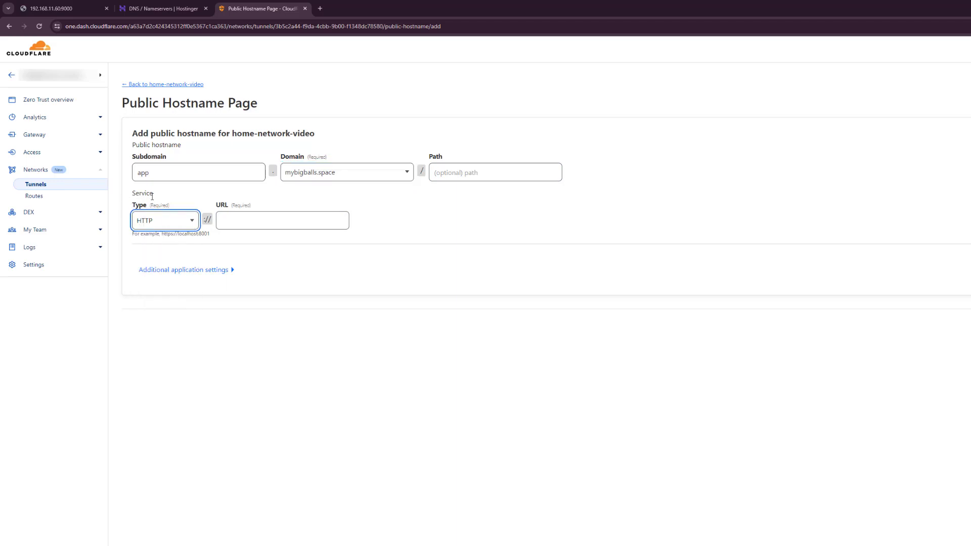
pyautogui.click(177, 201)
pyautogui.click(250, 222)
pyautogui.write('192.168.11.')
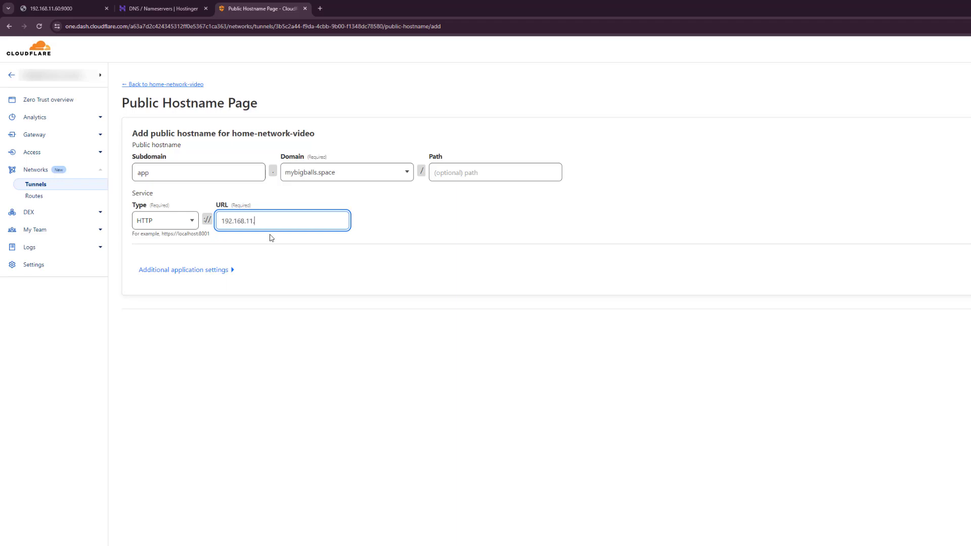
pyautogui.write('60:9000')
pyautogui.click(968, 337)
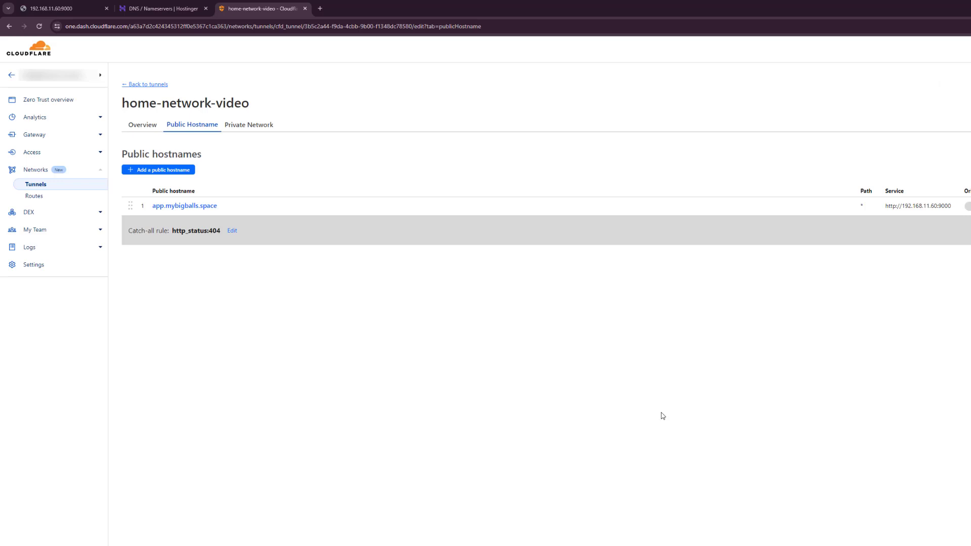
pyautogui.hotkey('ctrl', 't')
# Load app.mybigballs.space to check that the site is served through the tunnel.
pyautogui.write('app')
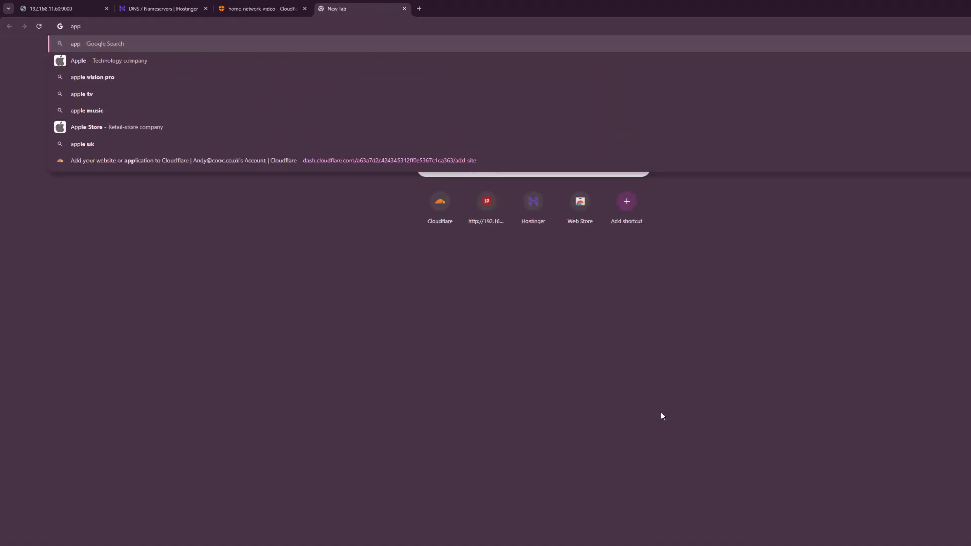
pyautogui.write('.mybigballs.s')
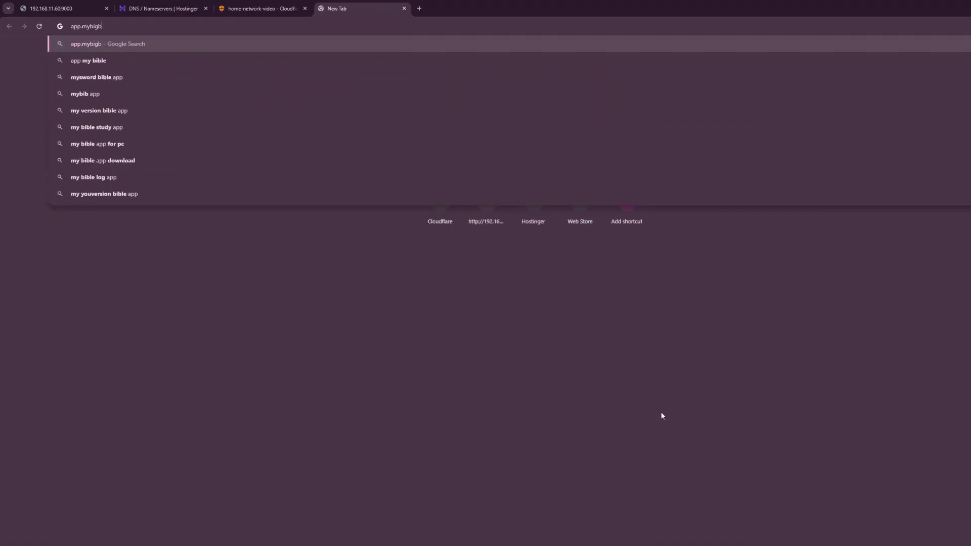
pyautogui.write('pace')
pyautogui.press('Return')
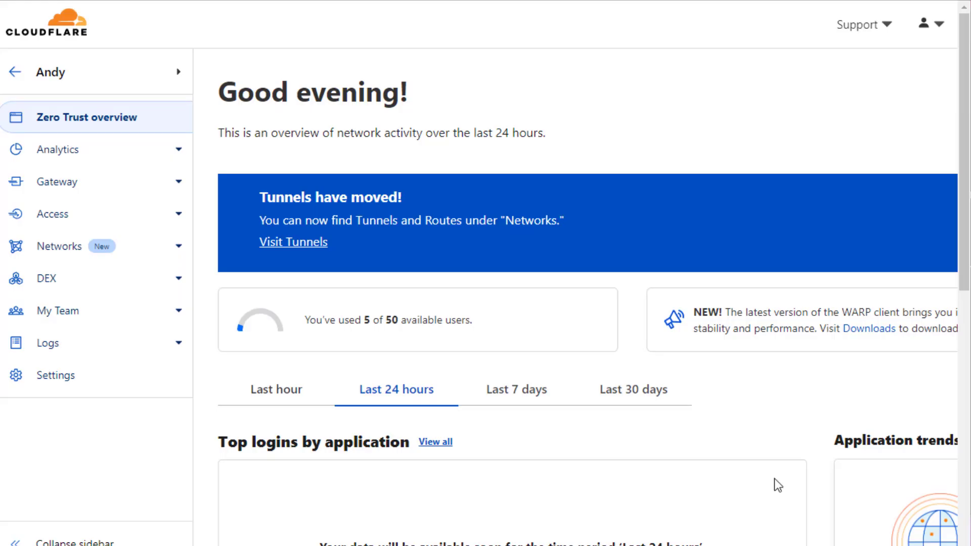
# Under Settings > Authentication, add a new login method and pick Google.
pyautogui.click(57, 376)
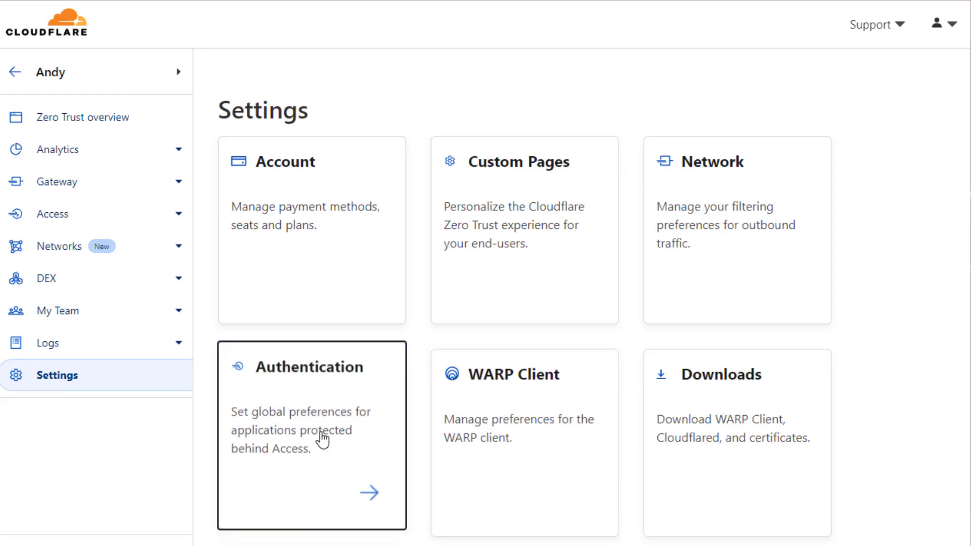
pyautogui.click(287, 418)
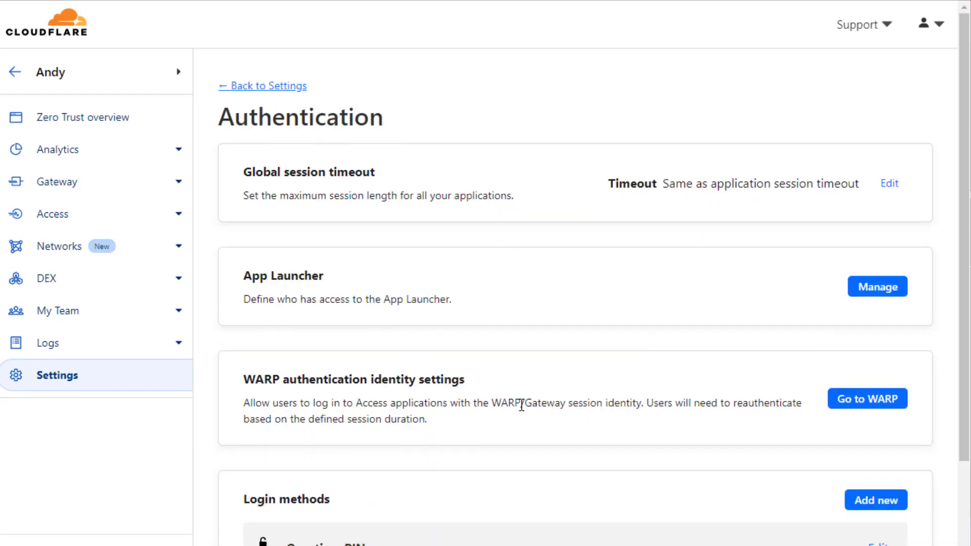
pyautogui.scroll(-3, 520, 404)
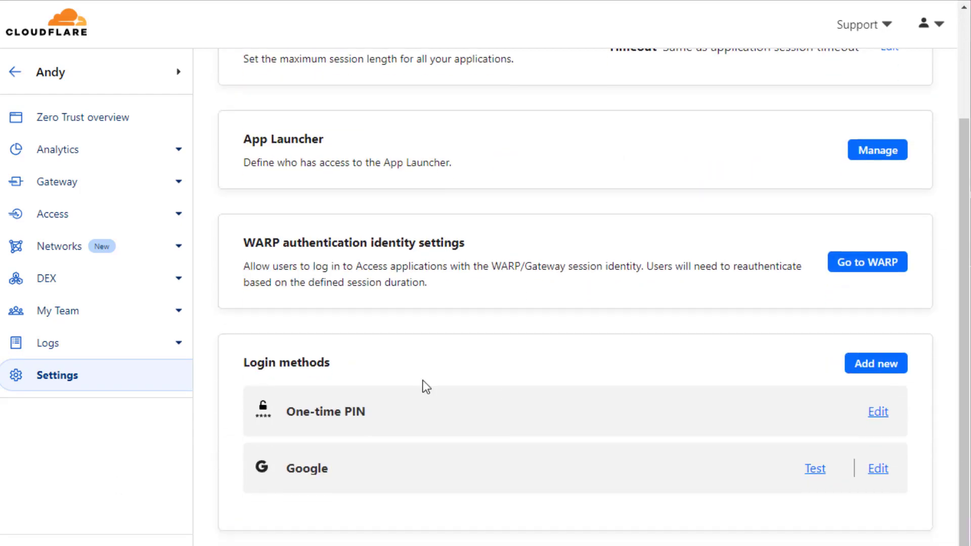
pyautogui.click(877, 373)
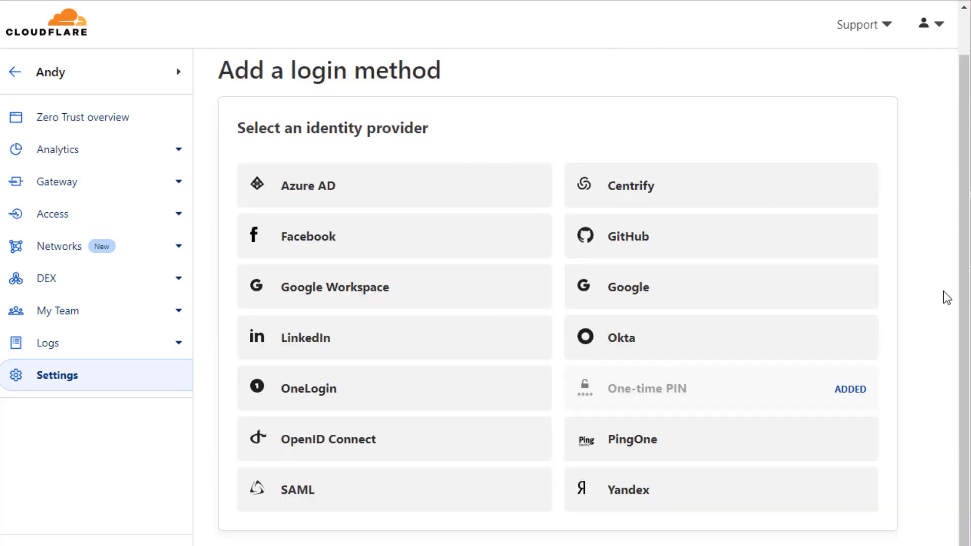
pyautogui.click(318, 481)
pyautogui.click(644, 298)
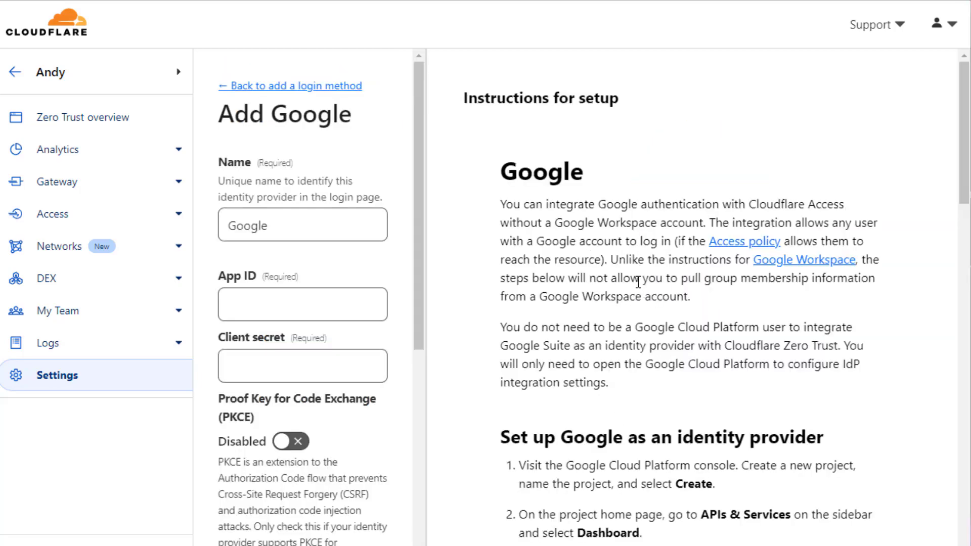
# Start renaming the Google login method to 'Google (video)'.
pyautogui.scroll(-20, 640, 288)
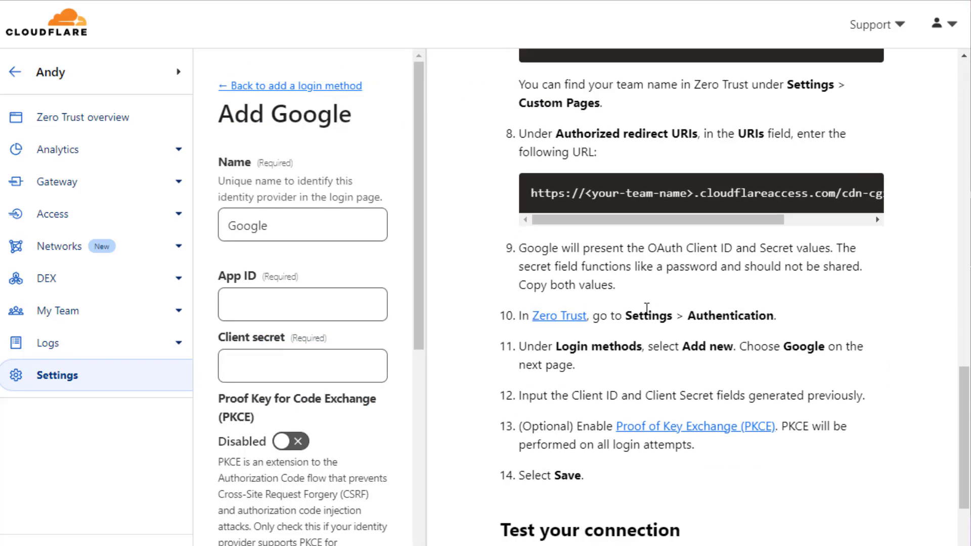
pyautogui.scroll(20, 652, 288)
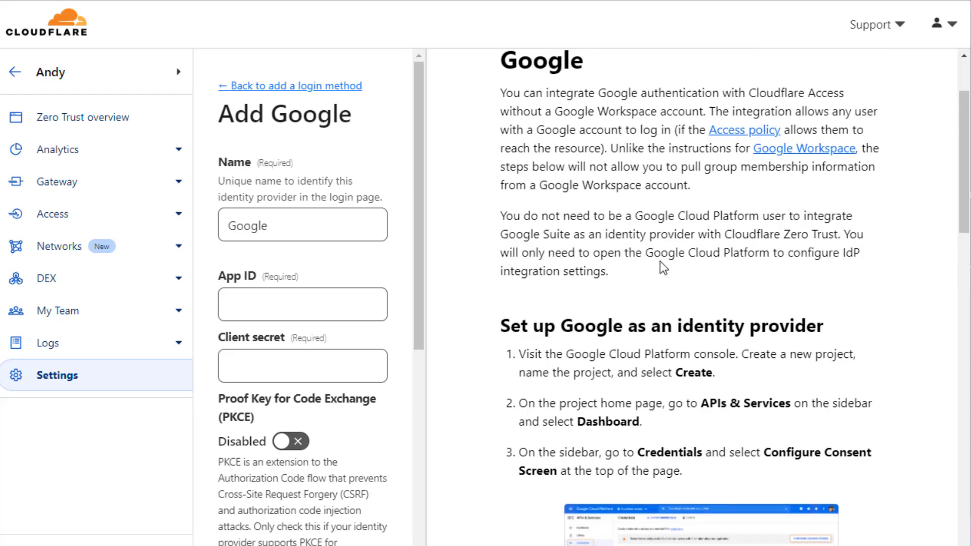
pyautogui.click(274, 234)
pyautogui.doubleClick(273, 234)
pyautogui.click(298, 225)
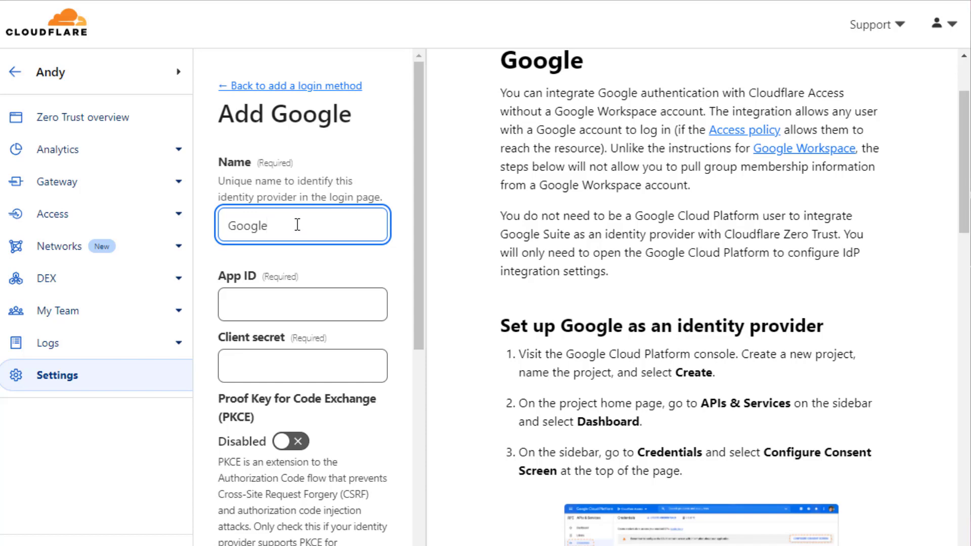
pyautogui.write('(vio')
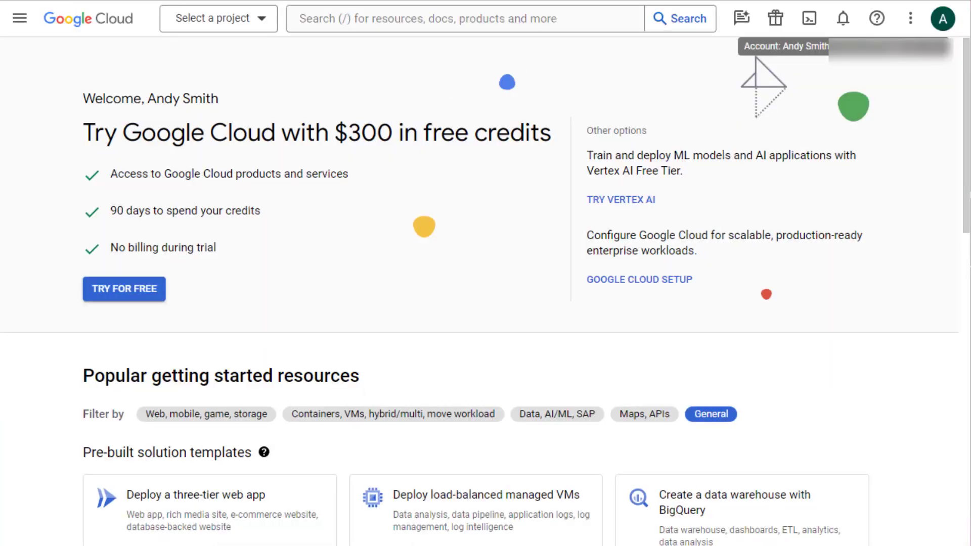
# Create the 'Cloudflare Auth' project from the project picker and select it.
pyautogui.click(205, 16)
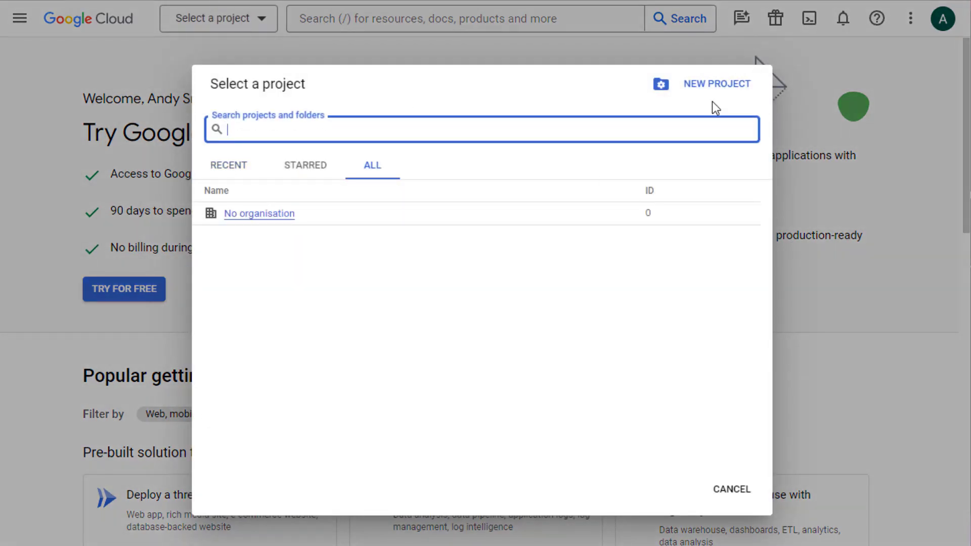
pyautogui.click(746, 86)
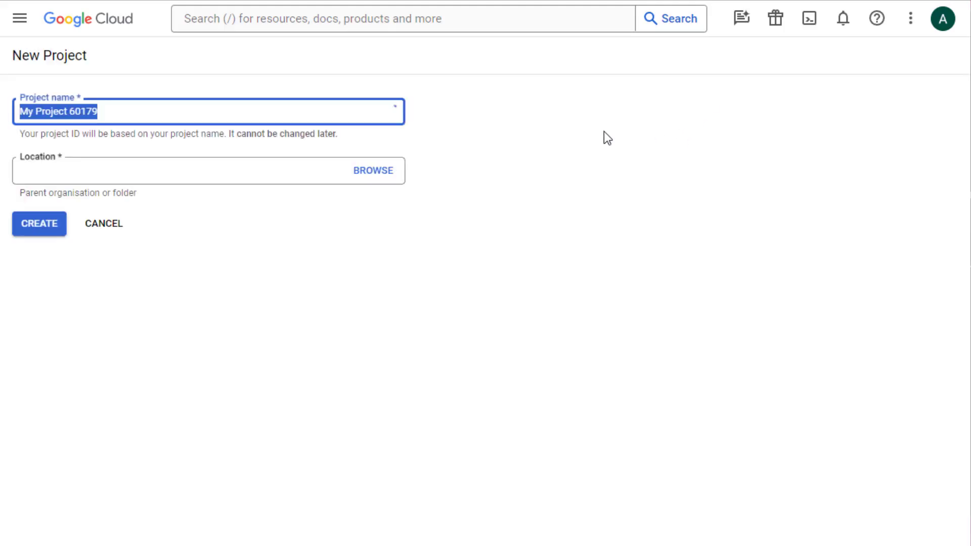
pyautogui.write('Clodu')
pyautogui.press('BackSpace')
pyautogui.press('BackSpace')
pyautogui.write('udflar')
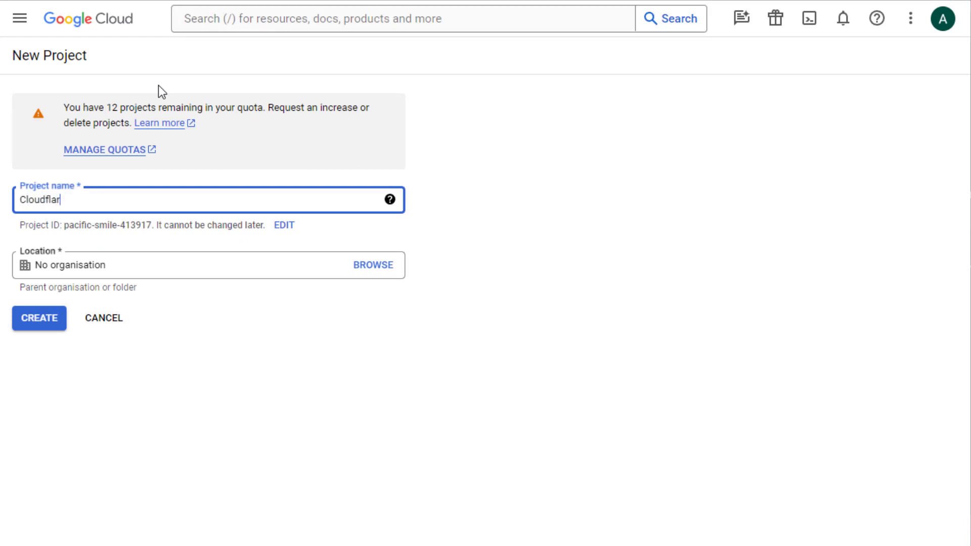
pyautogui.write('e Auth')
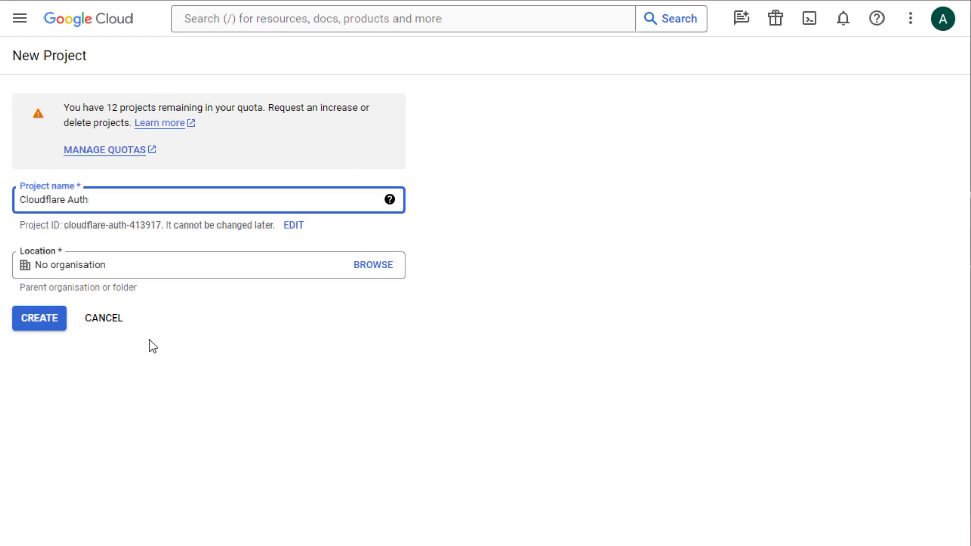
pyautogui.click(37, 318)
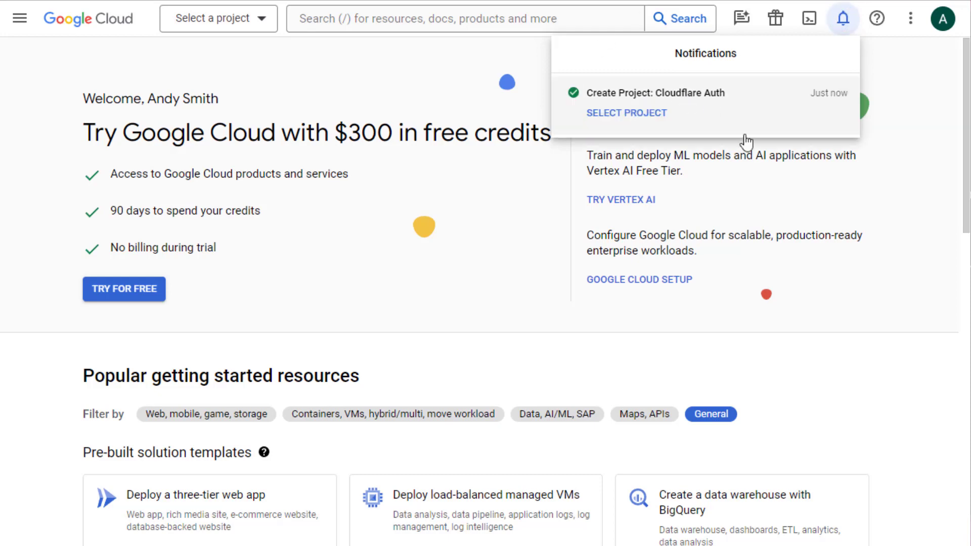
pyautogui.click(620, 113)
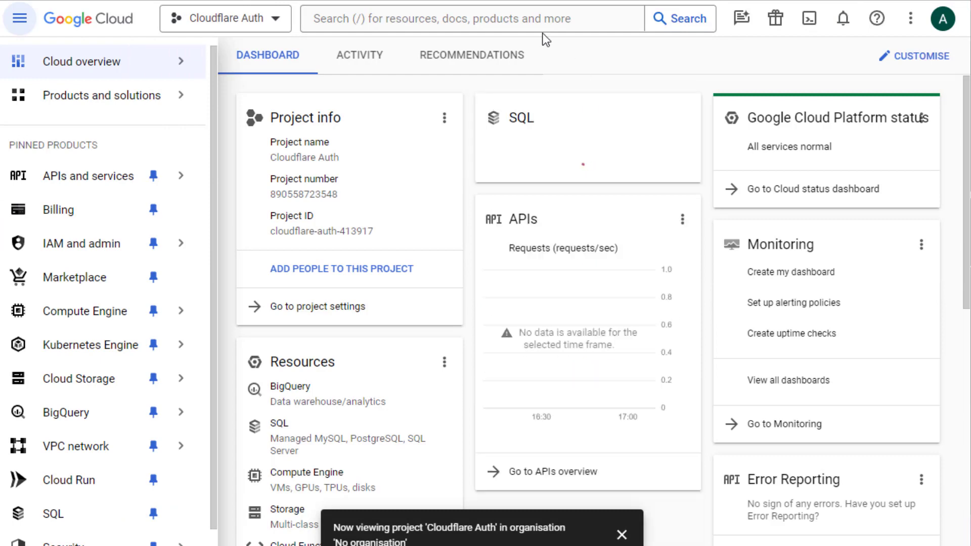
# From APIs and services > Credentials, open the OAuth consent screen configuration.
pyautogui.moveTo(72, 183)
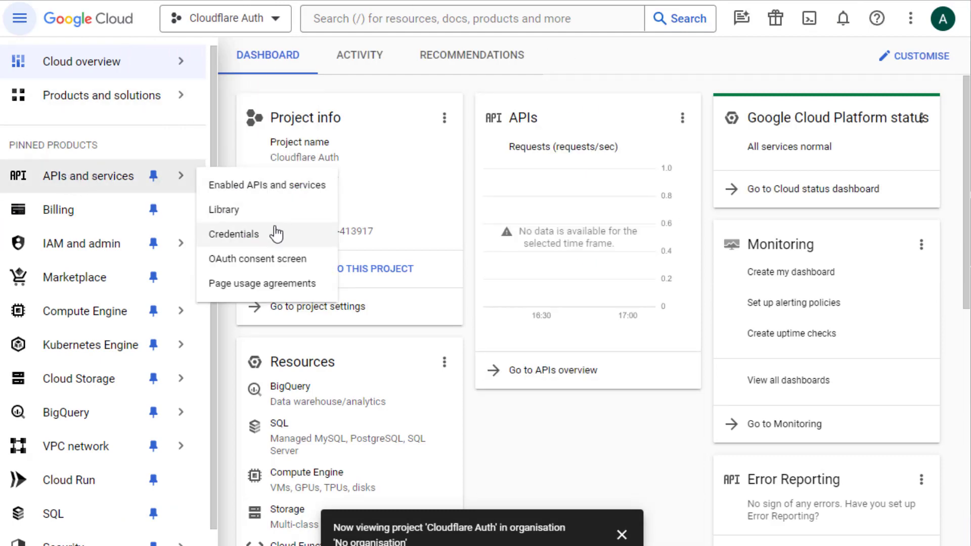
pyautogui.click(247, 236)
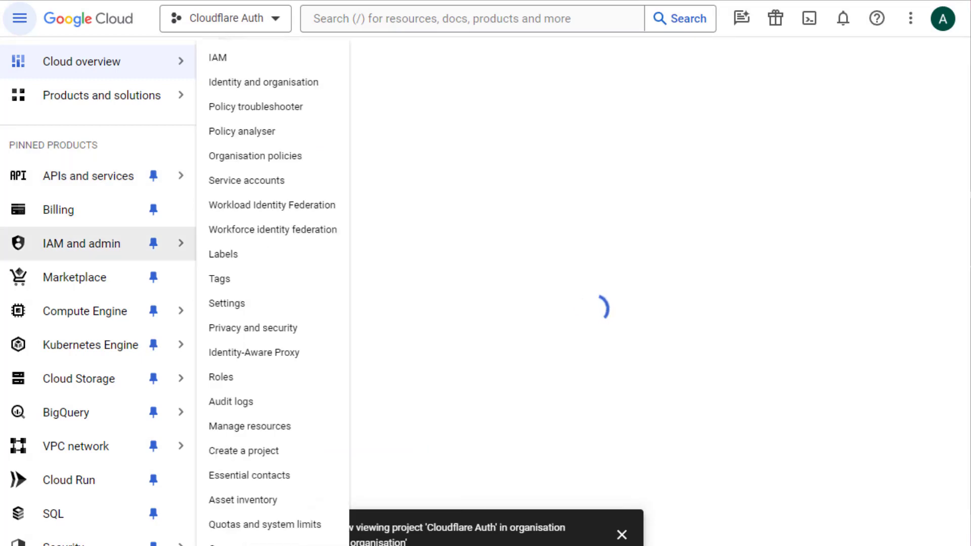
pyautogui.click(857, 143)
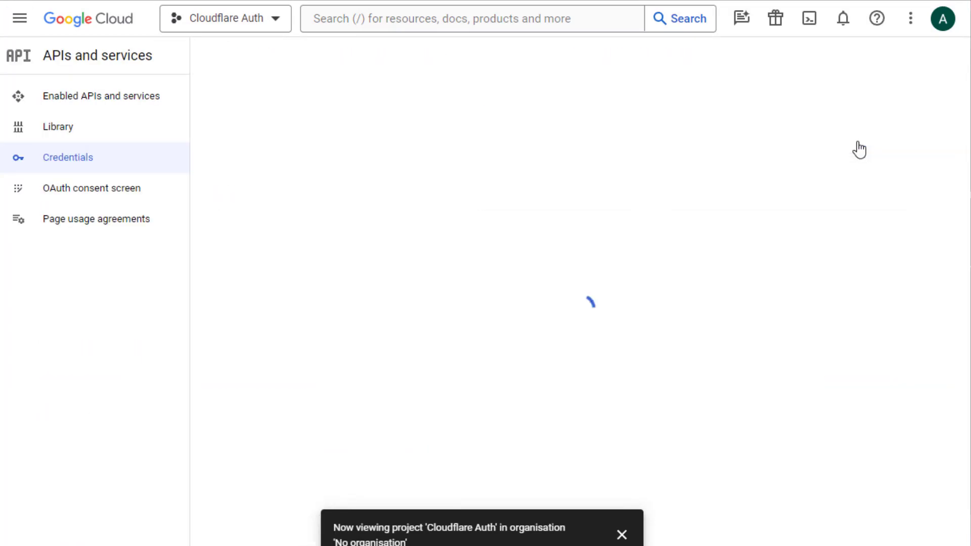
pyautogui.click(624, 531)
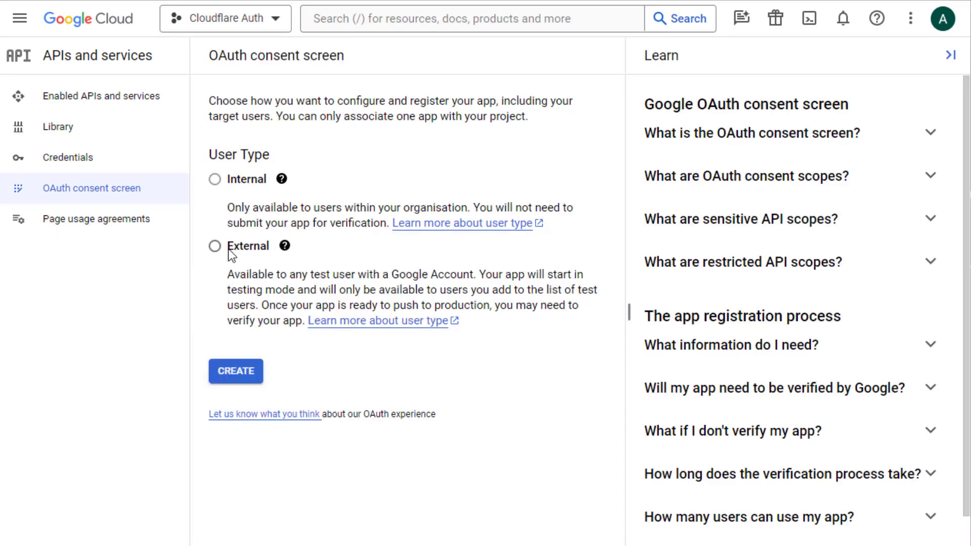
# Create an External consent screen app named 'Cloudflare Auth' with the account's support email.
pyautogui.click(215, 246)
pyautogui.click(239, 371)
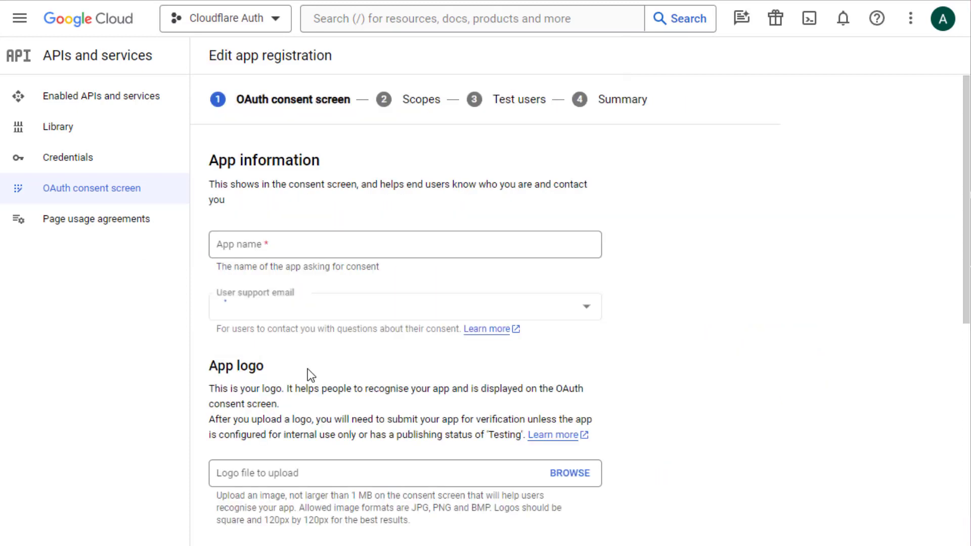
pyautogui.click(285, 271)
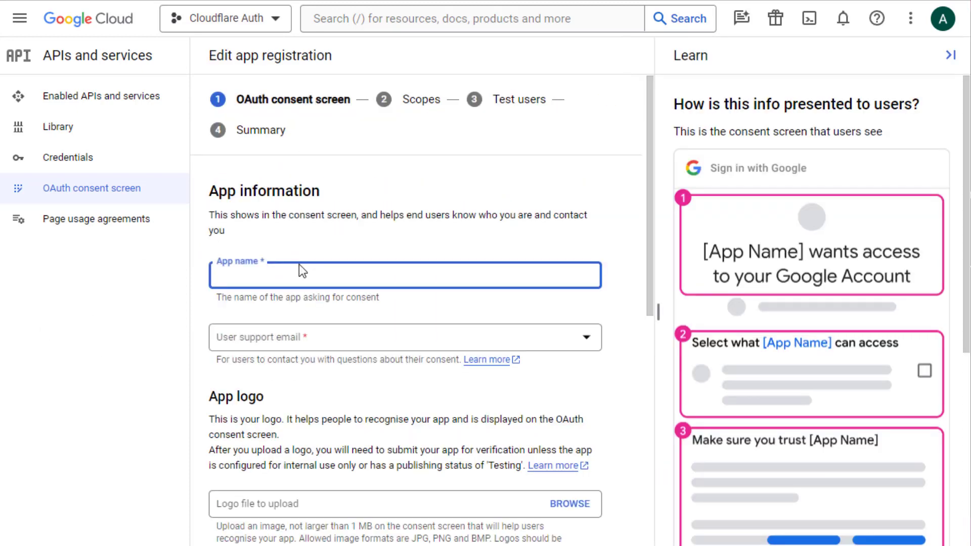
pyautogui.write('Cloudflare Auth')
pyautogui.press('Tab')
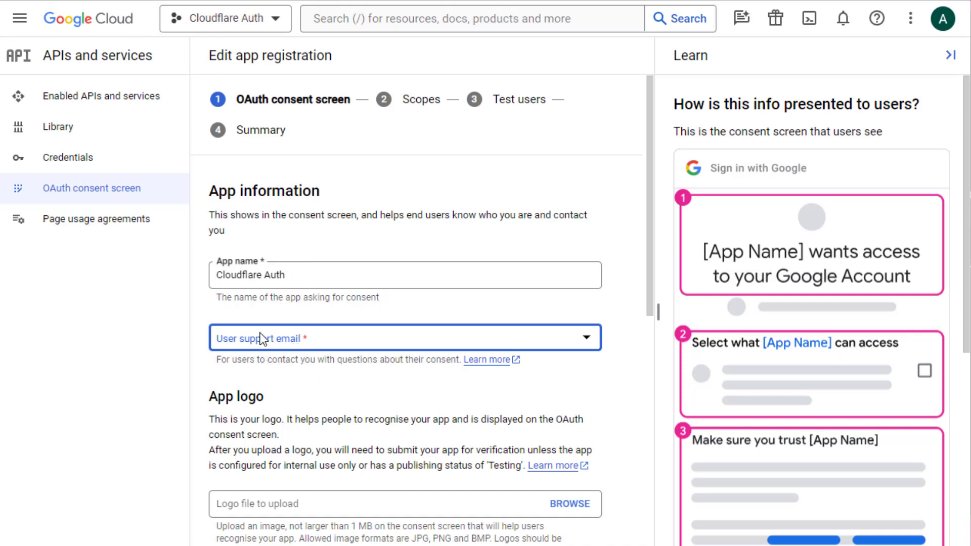
pyautogui.click(302, 338)
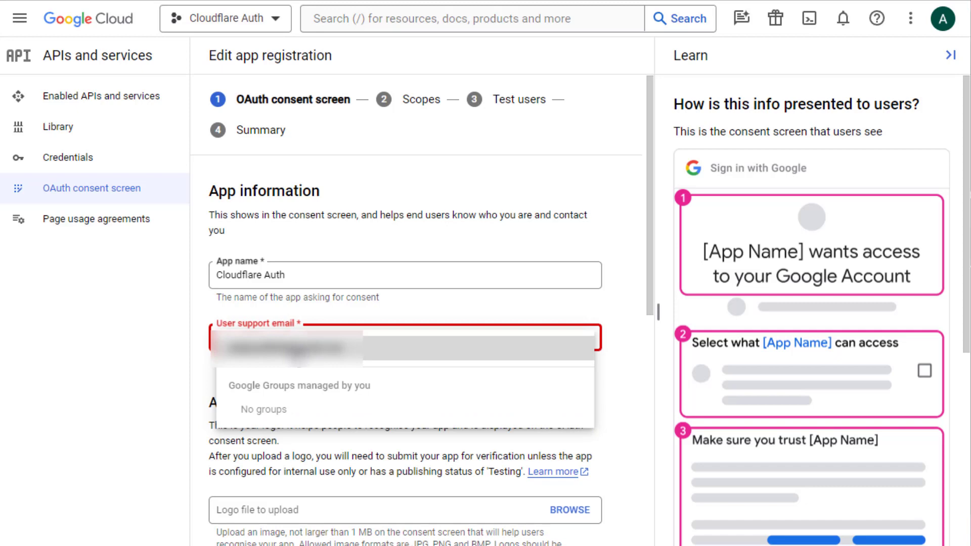
pyautogui.click(297, 353)
# Scroll down the form and start entering the developer contact email.
pyautogui.scroll(-7, 663, 425)
pyautogui.scroll(-7, 646, 422)
pyautogui.click(343, 234)
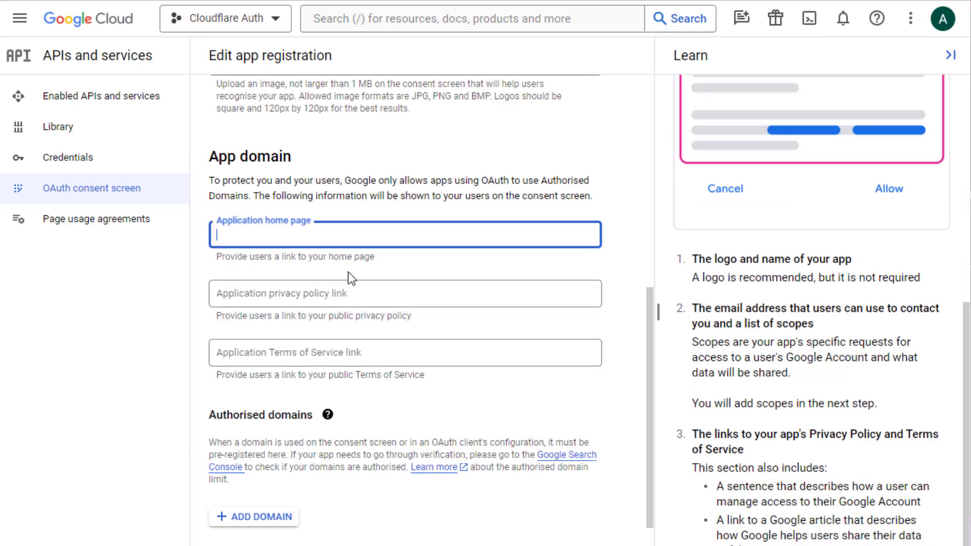
pyautogui.click(406, 353)
pyautogui.click(434, 399)
pyautogui.scroll(-1, 433, 392)
pyautogui.scroll(-1, 432, 391)
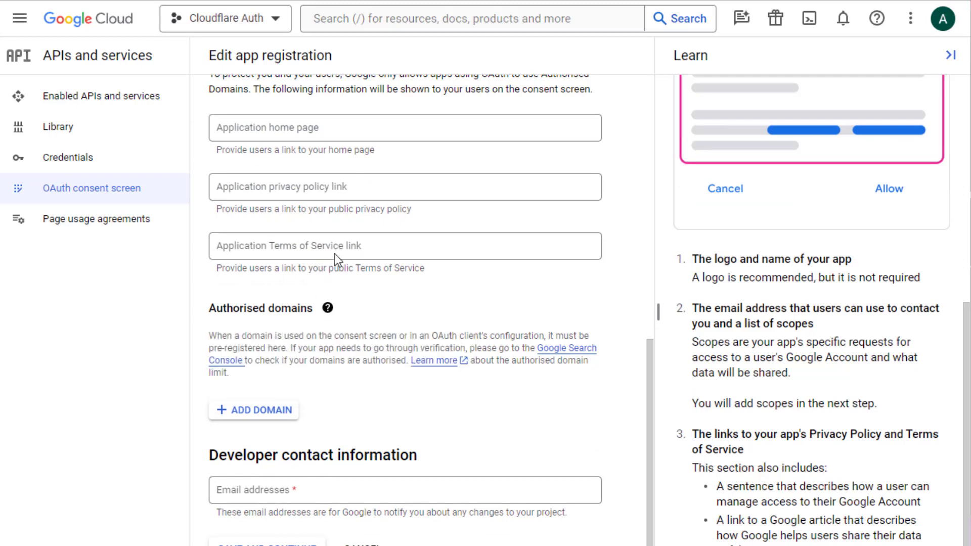
pyautogui.click(308, 485)
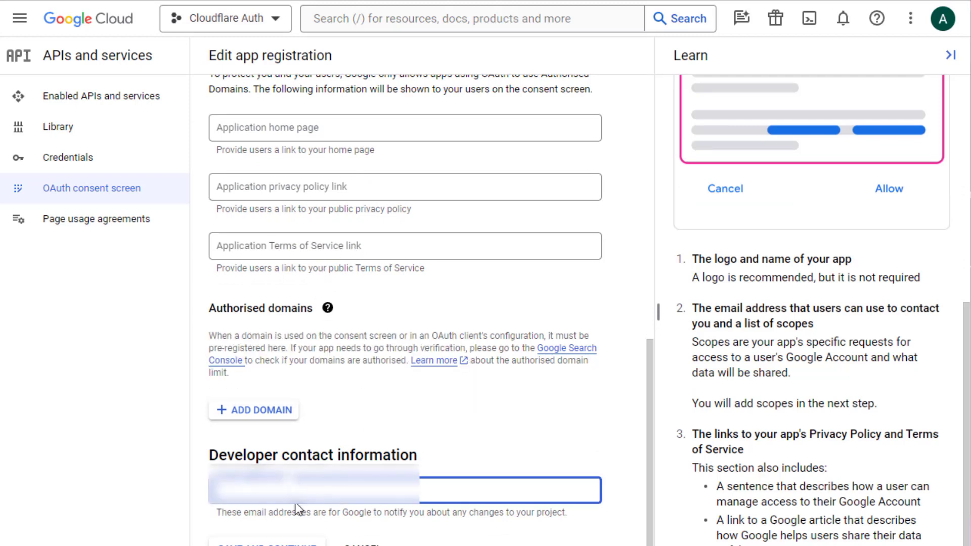
pyautogui.write('a')
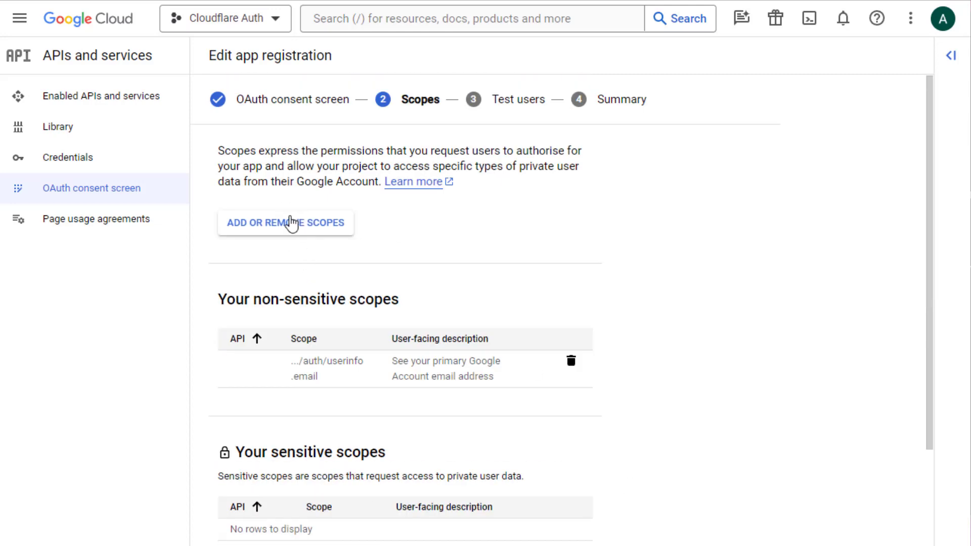
# Add the userinfo.email scope, then save the scopes and continue to test users.
pyautogui.click(293, 222)
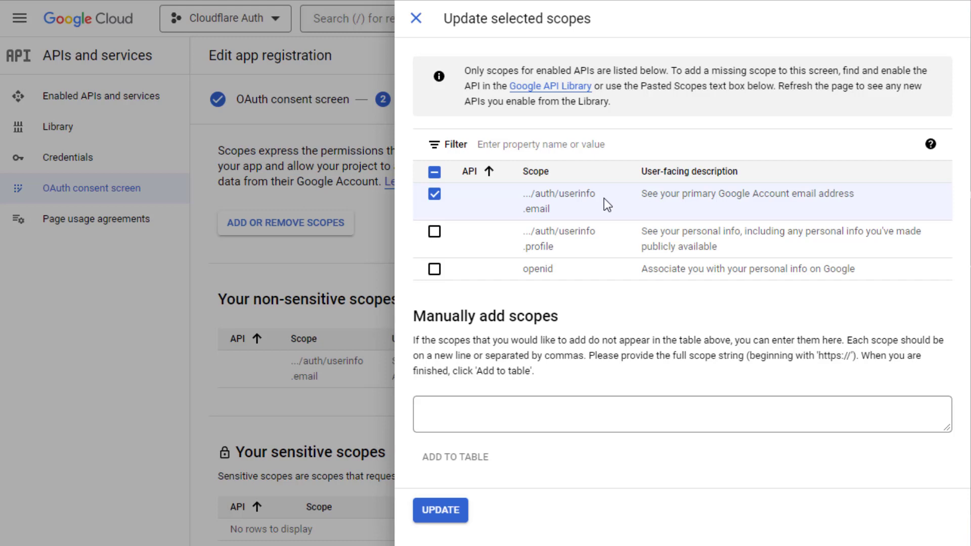
pyautogui.click(443, 511)
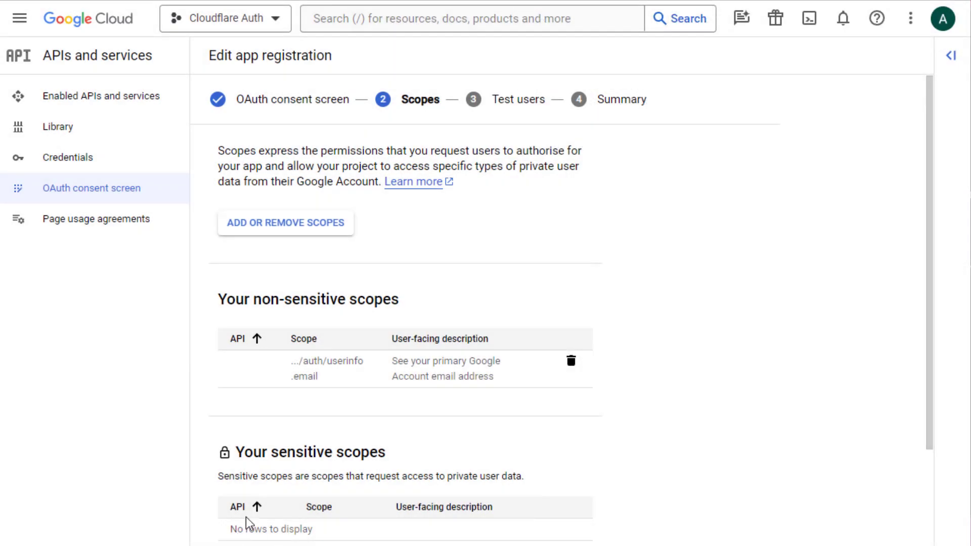
pyautogui.scroll(-3, 390, 460)
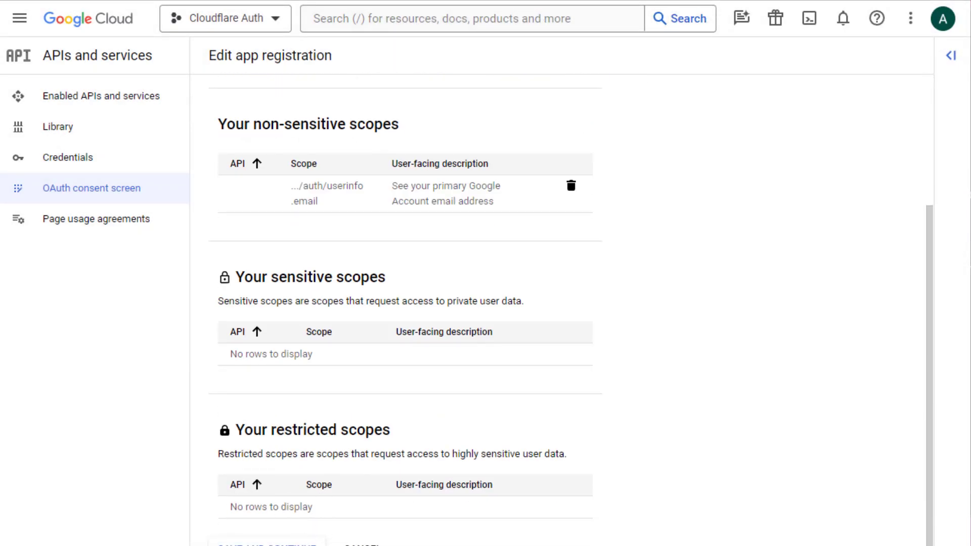
pyautogui.click(267, 542)
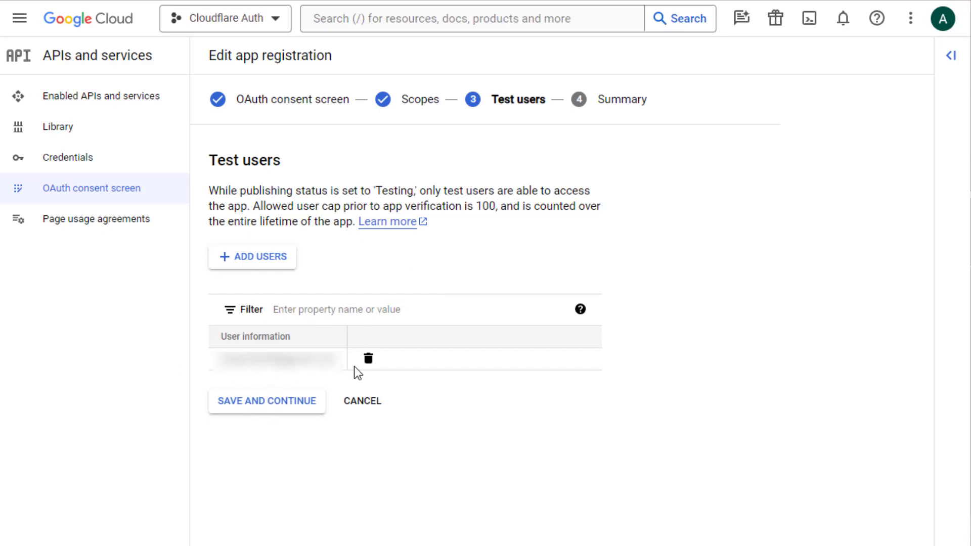
# Save the test users, publish Cloudflare Auth to production, and go to Credentials.
pyautogui.click(257, 405)
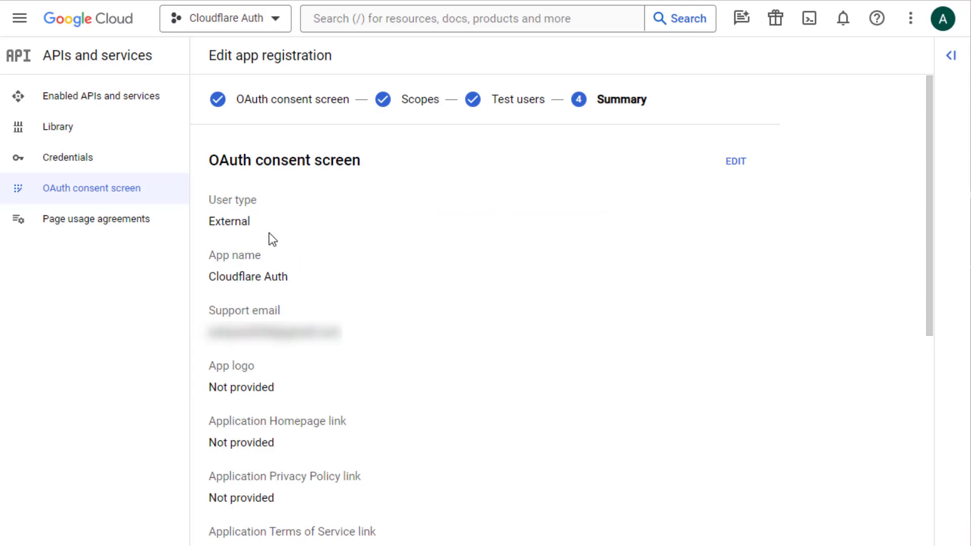
pyautogui.click(101, 199)
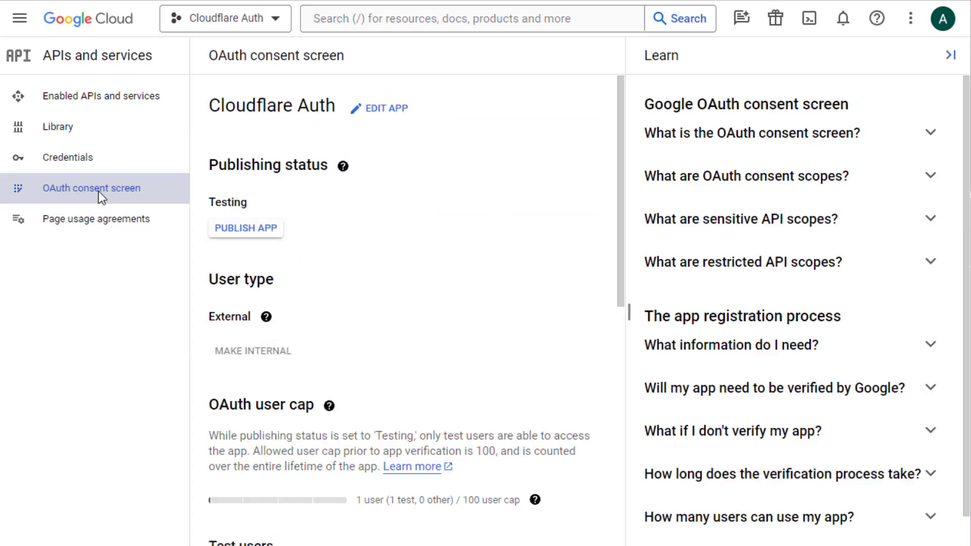
pyautogui.click(236, 230)
pyautogui.click(655, 372)
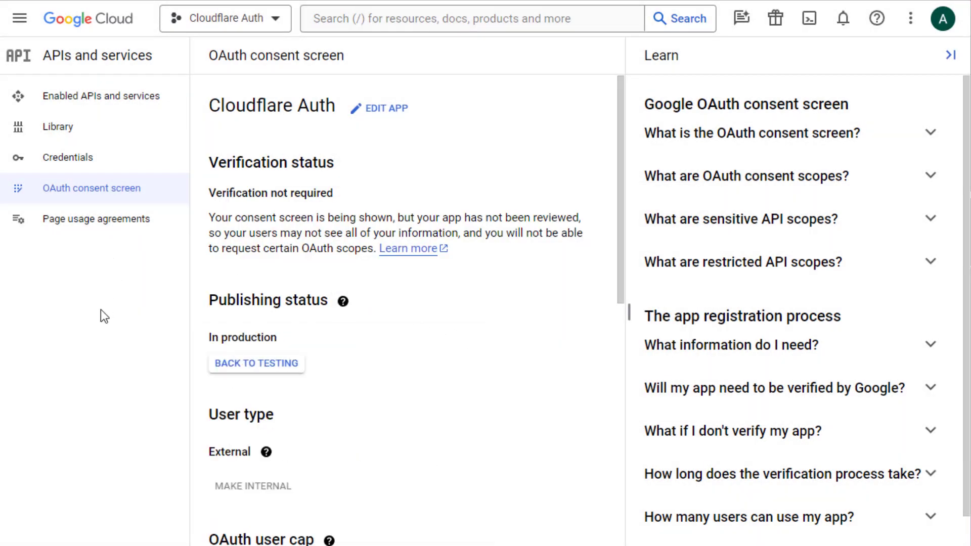
pyautogui.click(71, 170)
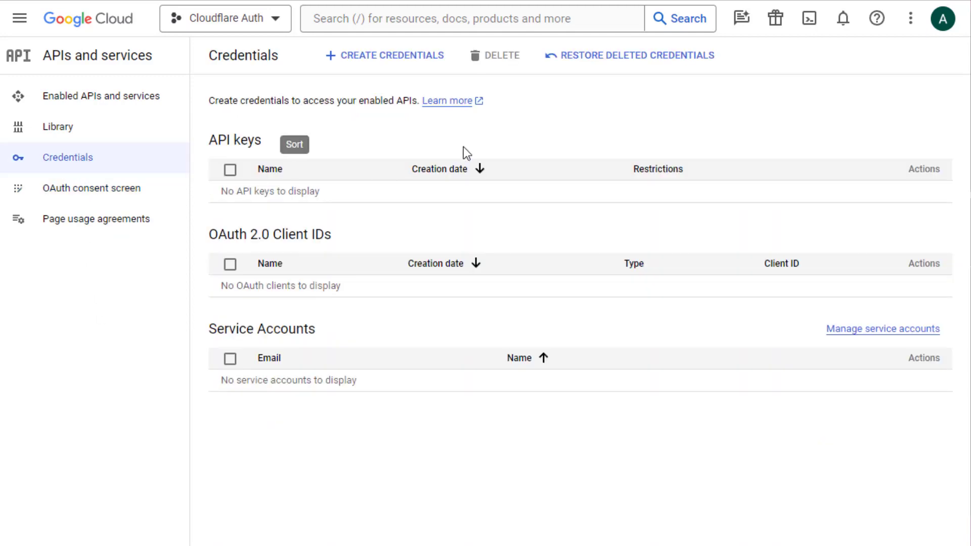
# Create a Web application OAuth client ID and start replacing its 'Web client 1' name.
pyautogui.click(380, 56)
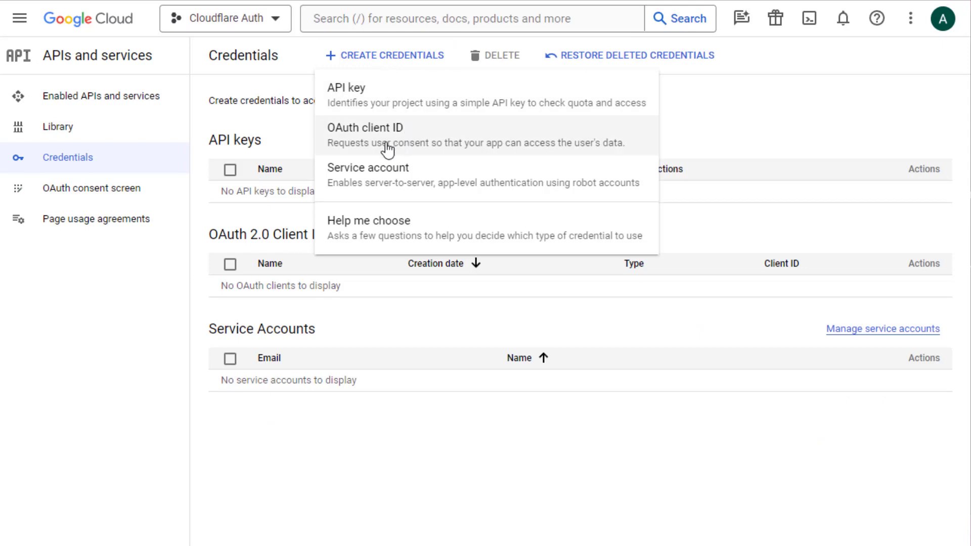
pyautogui.click(367, 144)
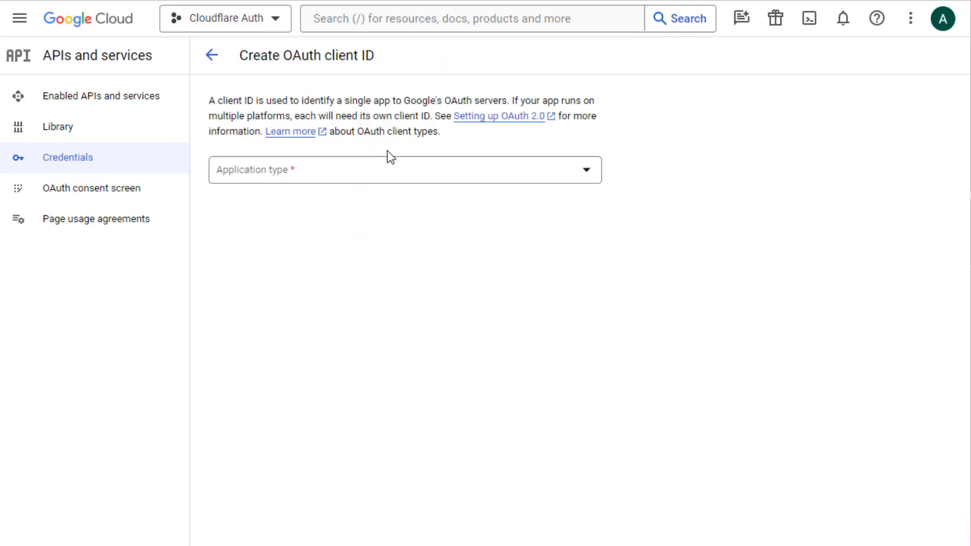
pyautogui.click(269, 170)
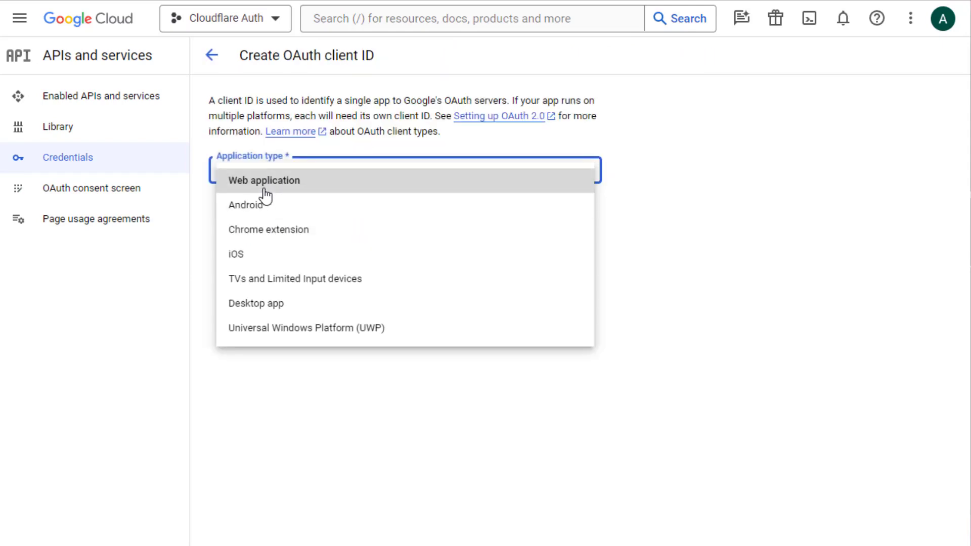
pyautogui.click(264, 191)
pyautogui.click(277, 212)
pyautogui.tripleClick(277, 213)
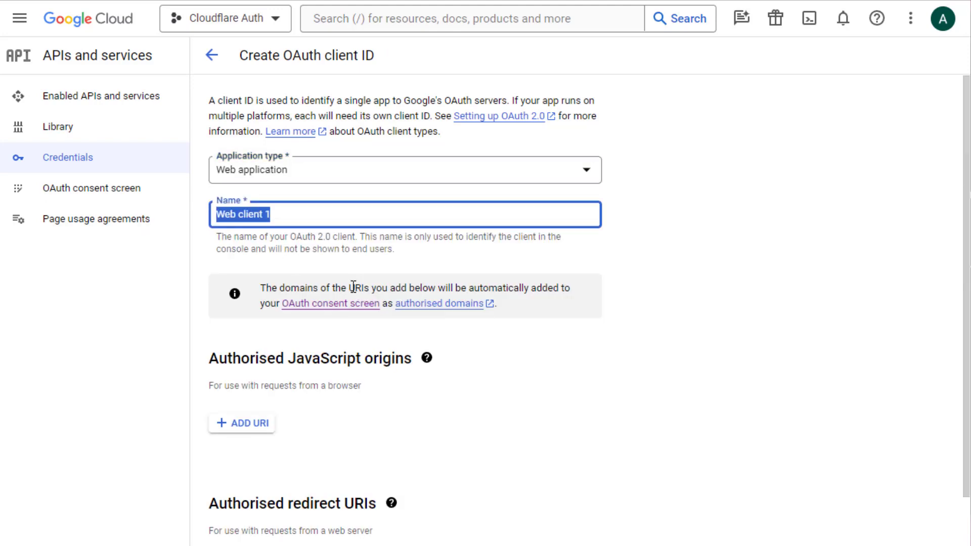
pyautogui.write('Cl')
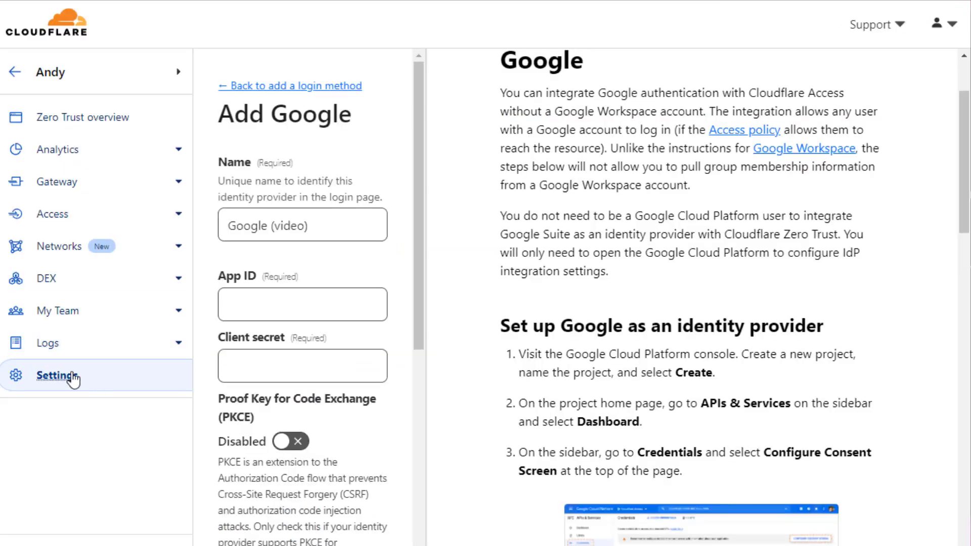
# Copy the team domain shown under Zero Trust's Custom Pages settings.
pyautogui.click(58, 380)
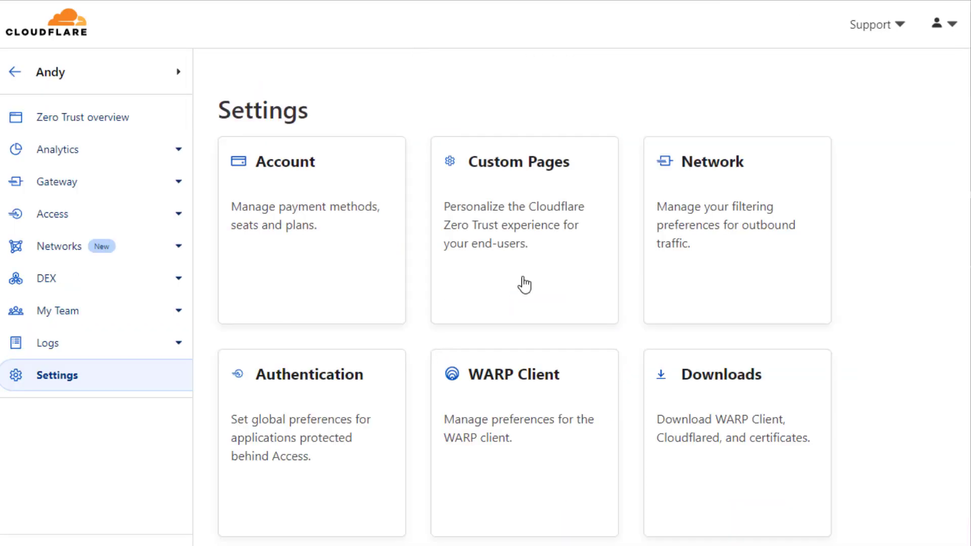
pyautogui.click(494, 229)
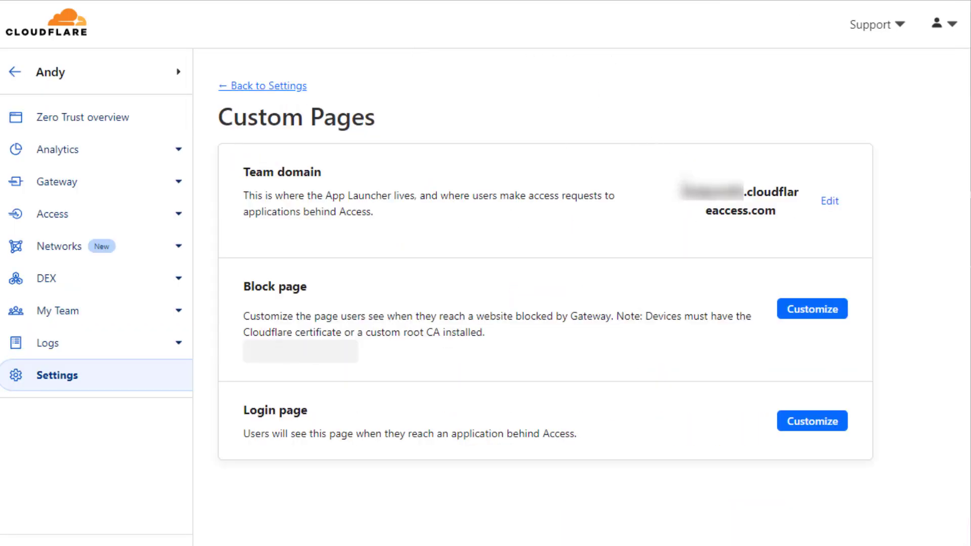
pyautogui.moveTo(681, 186); pyautogui.dragTo(780, 216)
pyautogui.click(782, 227)
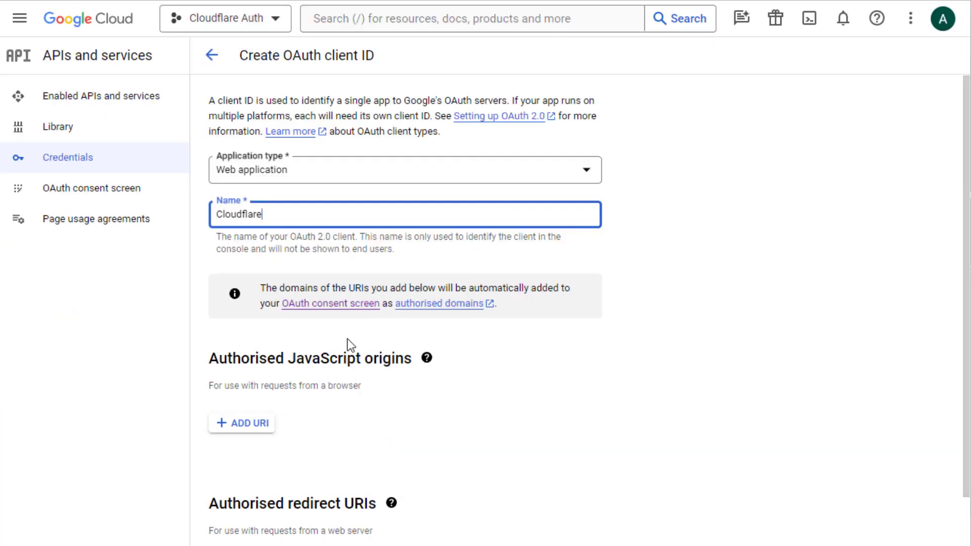
pyautogui.click(253, 425)
pyautogui.write('https://')
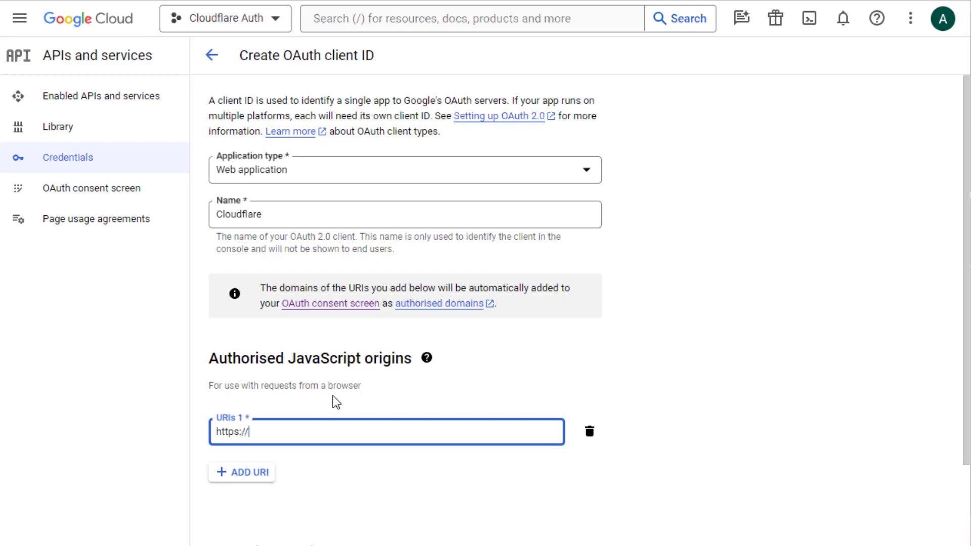
pyautogui.hotkey('ctrl', 'v')
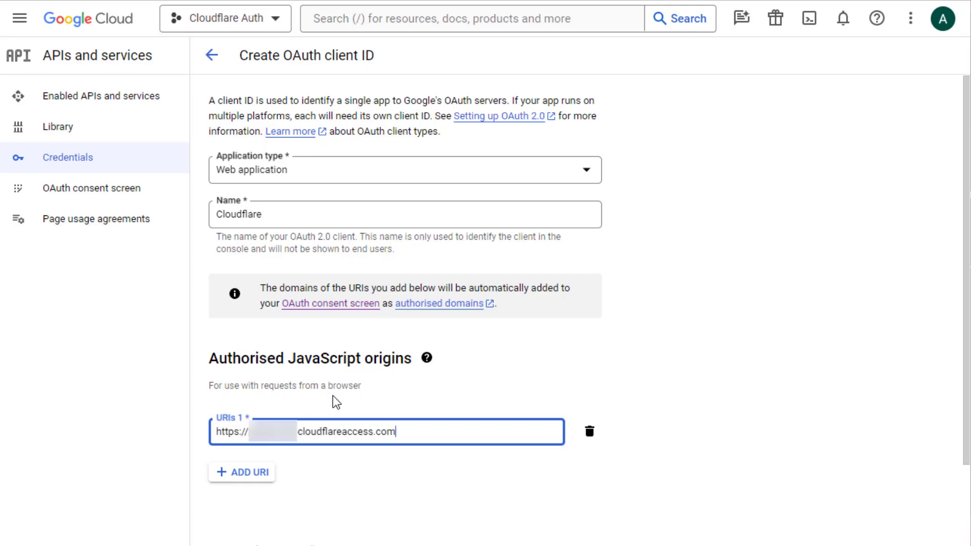
# Add a redirect URI of the origin address followed by /cdn-cgi/access/callback.
pyautogui.scroll(-3, 333, 396)
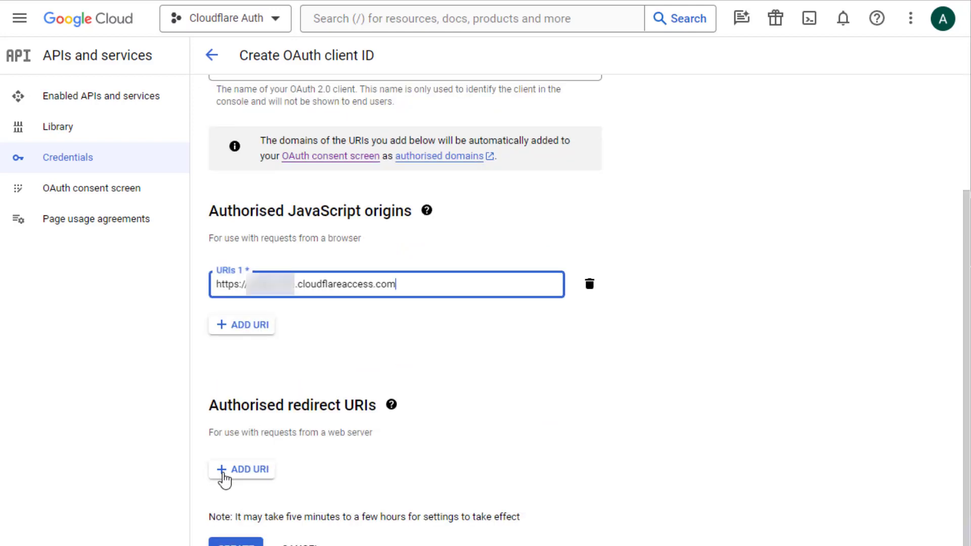
pyautogui.click(221, 473)
pyautogui.click(438, 281)
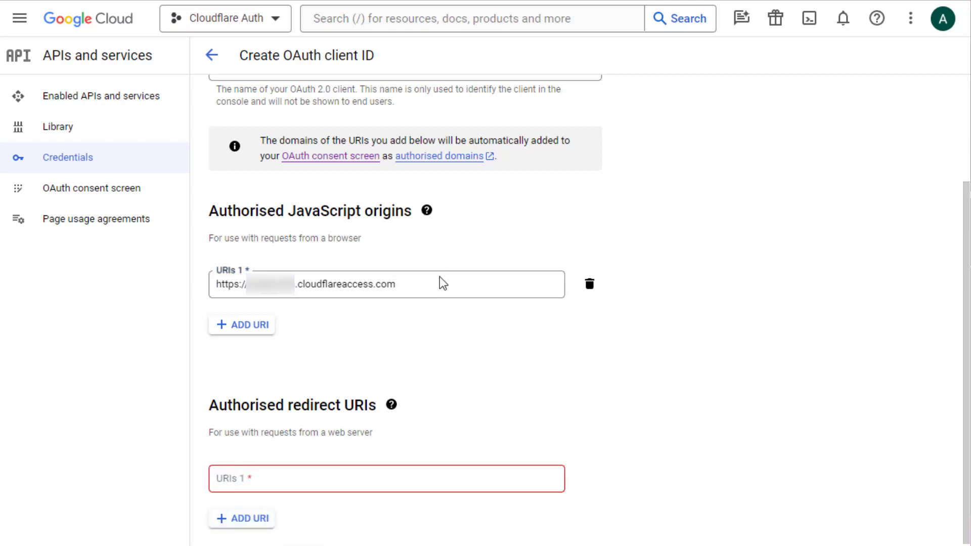
pyautogui.moveTo(430, 282); pyautogui.dragTo(54, 221)
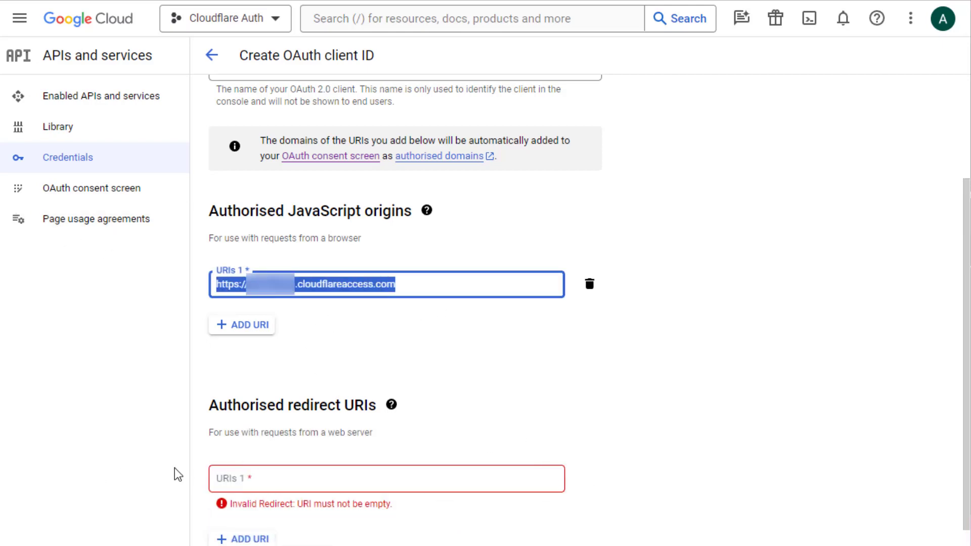
pyautogui.click(303, 480)
pyautogui.hotkey('ctrl', 'v')
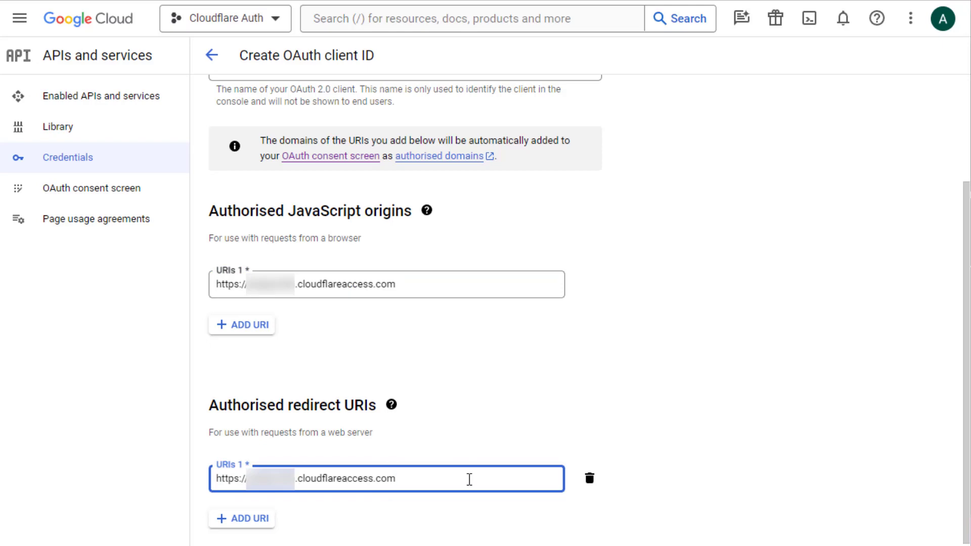
pyautogui.write('/cdn-cgi/access/callback')
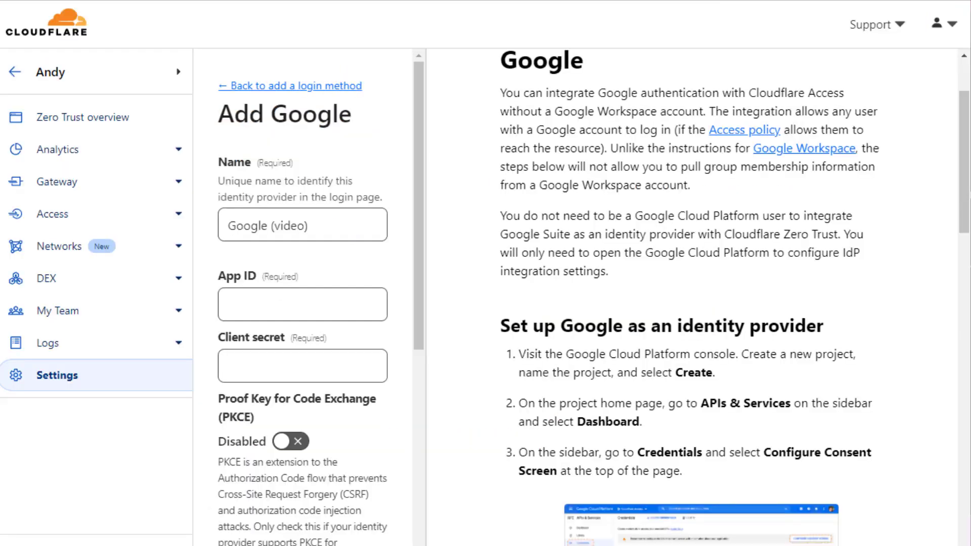
pyautogui.scroll(-20, 685, 284)
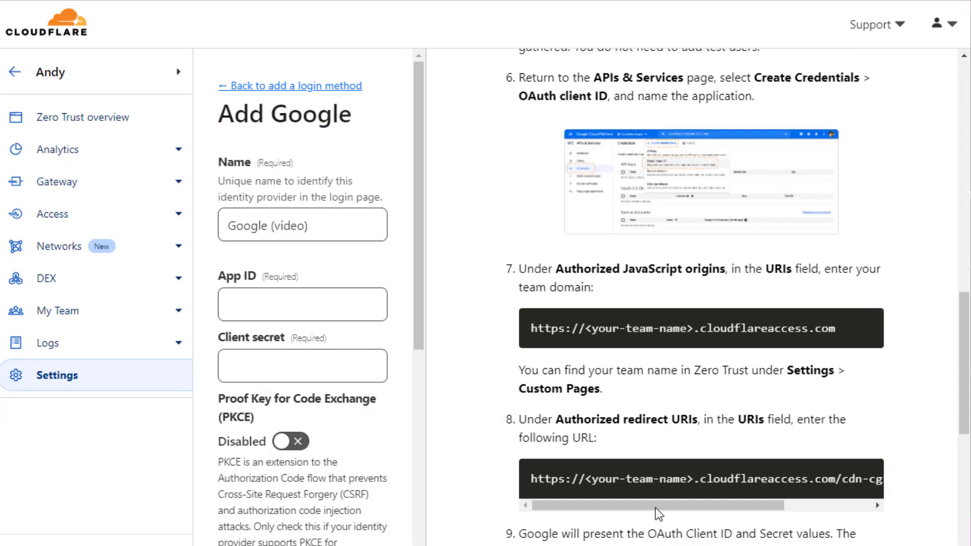
pyautogui.scroll(1, 628, 176)
pyautogui.moveTo(727, 251); pyautogui.dragTo(782, 250)
pyautogui.click(791, 241)
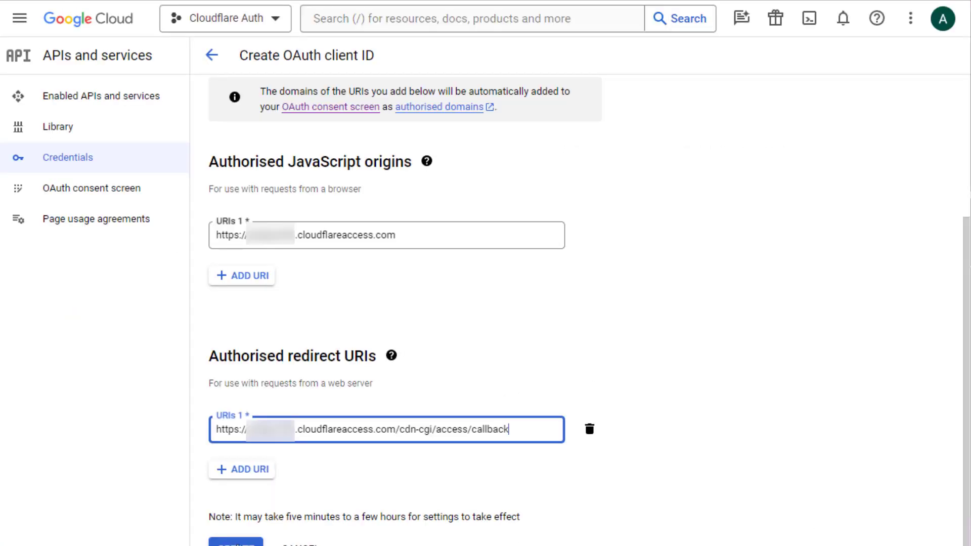
# Create the OAuth client and paste its client ID into Cloudflare's Google App ID field.
pyautogui.press('Return')
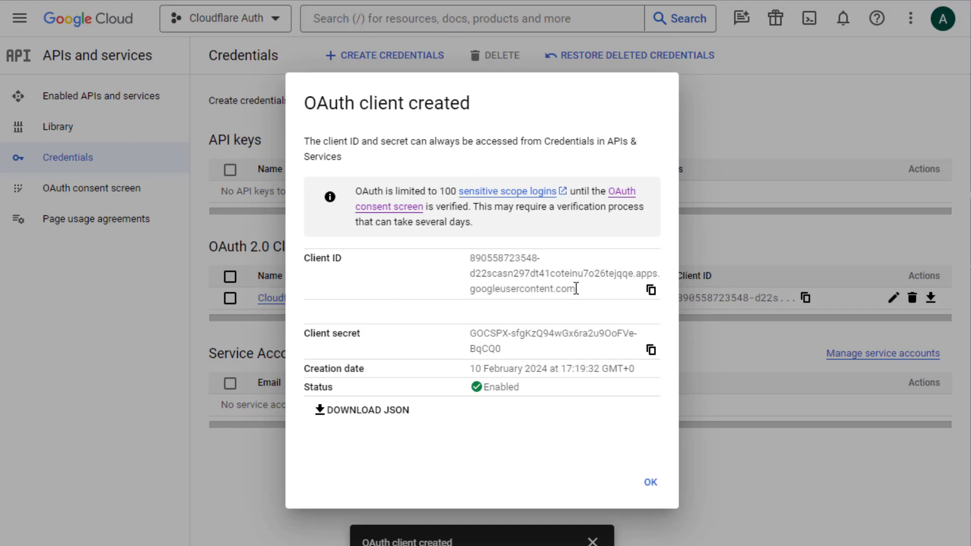
pyautogui.click(650, 290)
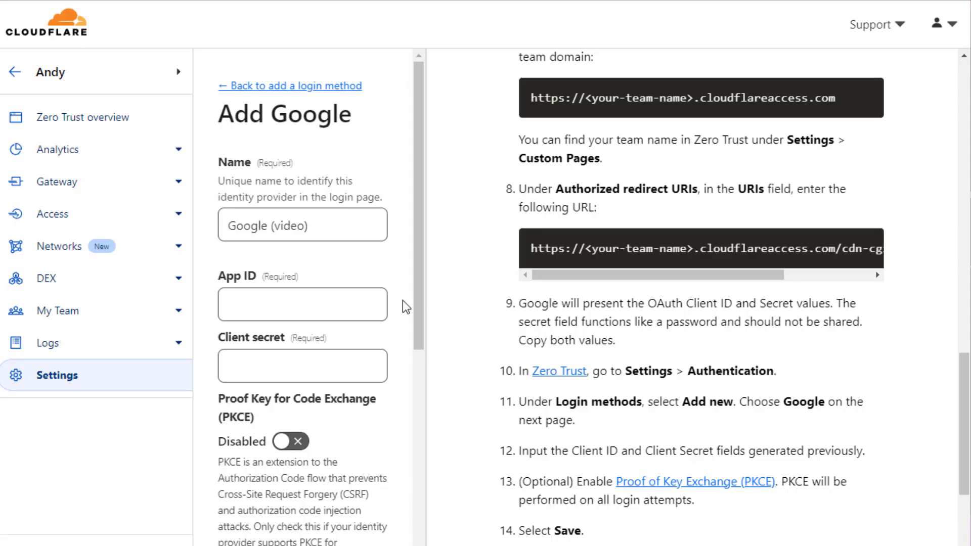
pyautogui.click(256, 298)
pyautogui.hotkey('ctrl', 'v')
# Paste the Google client secret, save the Google login method, and dismiss the password prompt.
pyautogui.click(344, 362)
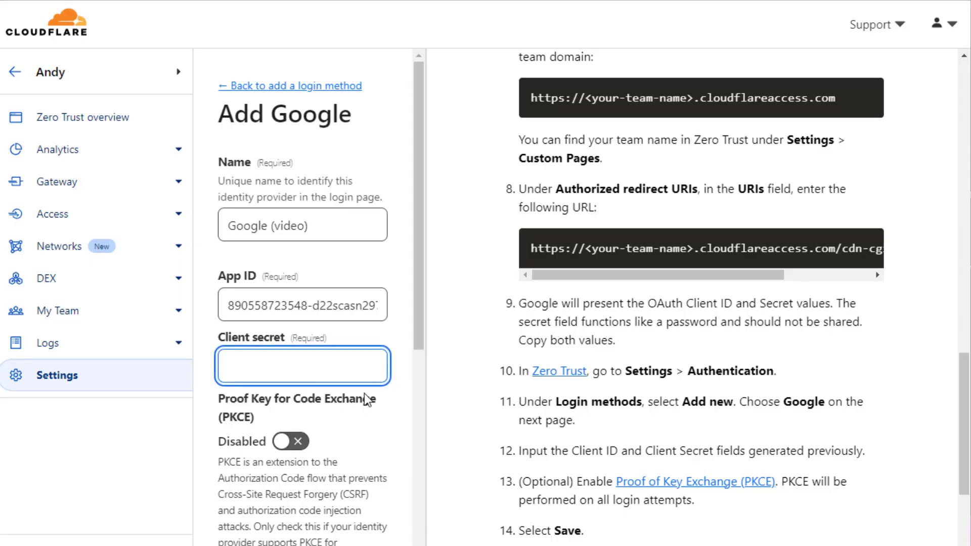
pyautogui.hotkey('ctrl', 'v')
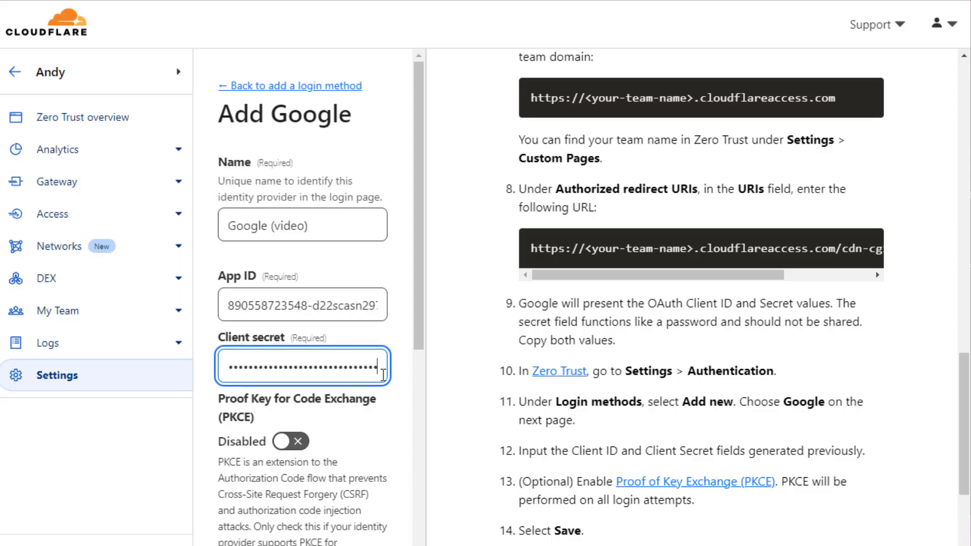
pyautogui.scroll(-8, 386, 373)
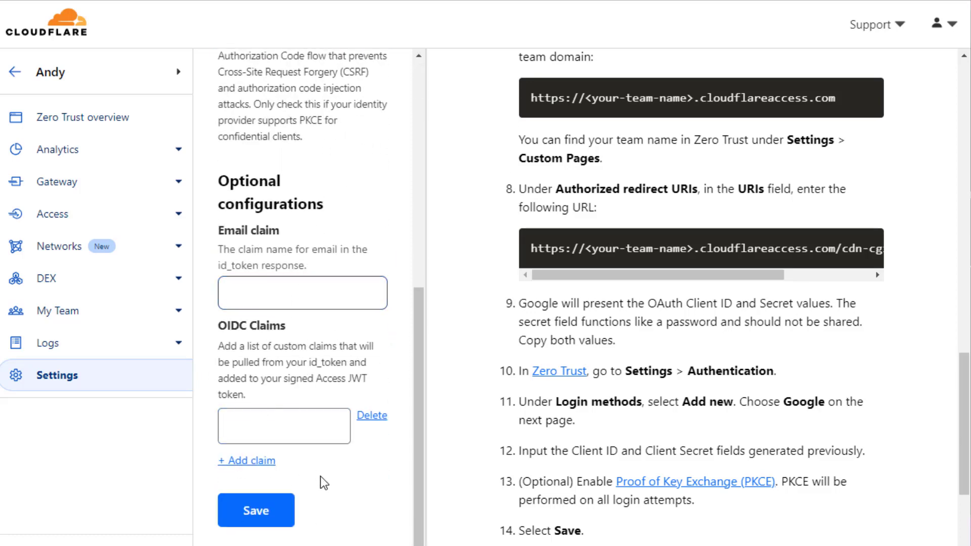
pyautogui.click(258, 516)
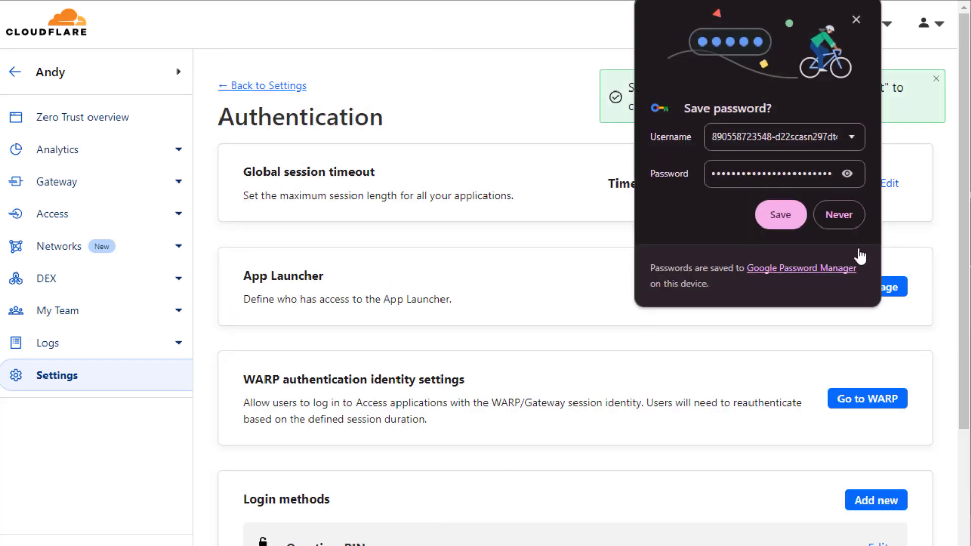
pyautogui.click(856, 20)
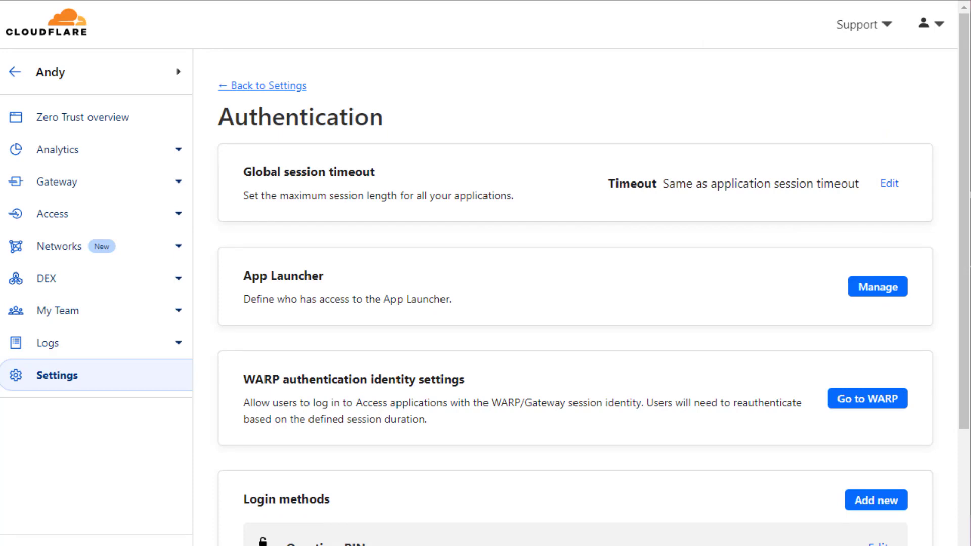
# Start a new self-hosted Access application named app.mybigballs.space.
pyautogui.click(134, 221)
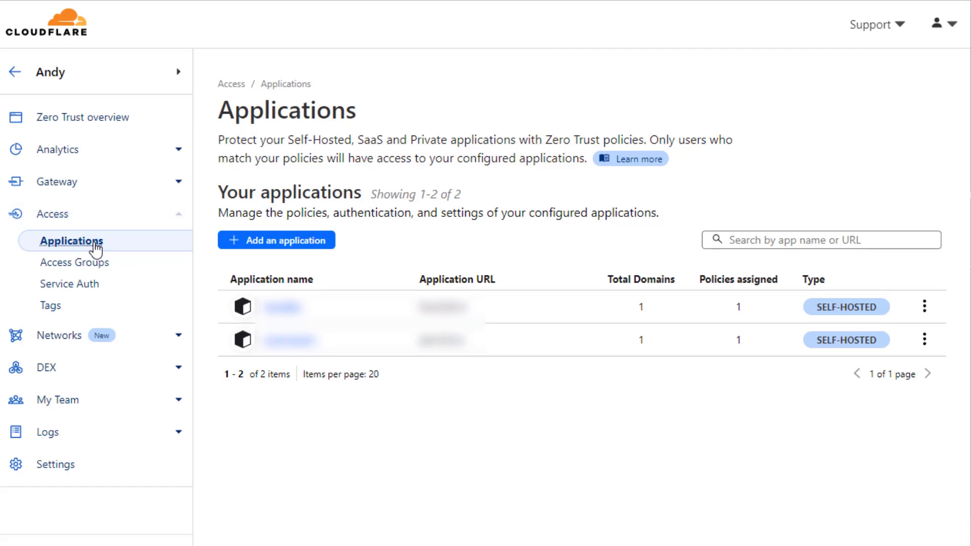
pyautogui.click(291, 248)
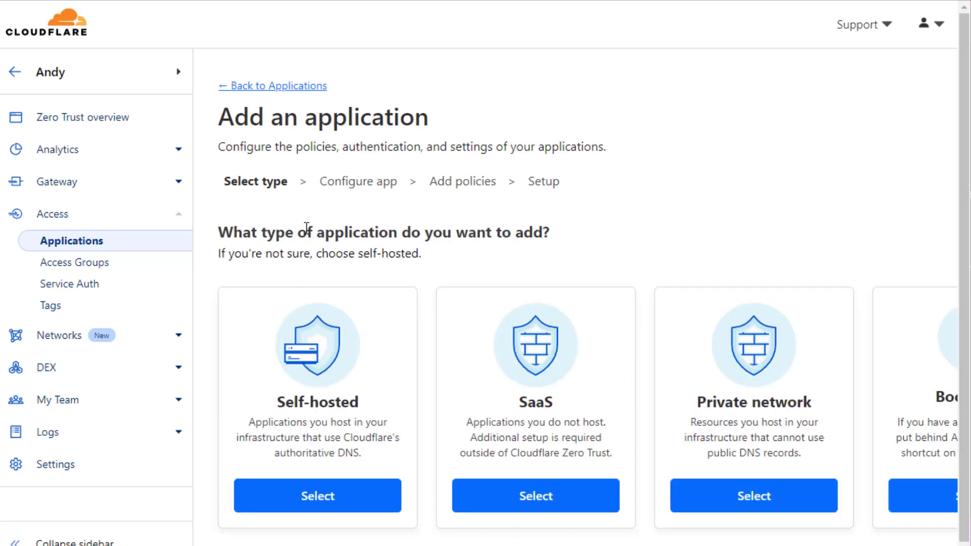
pyautogui.click(324, 497)
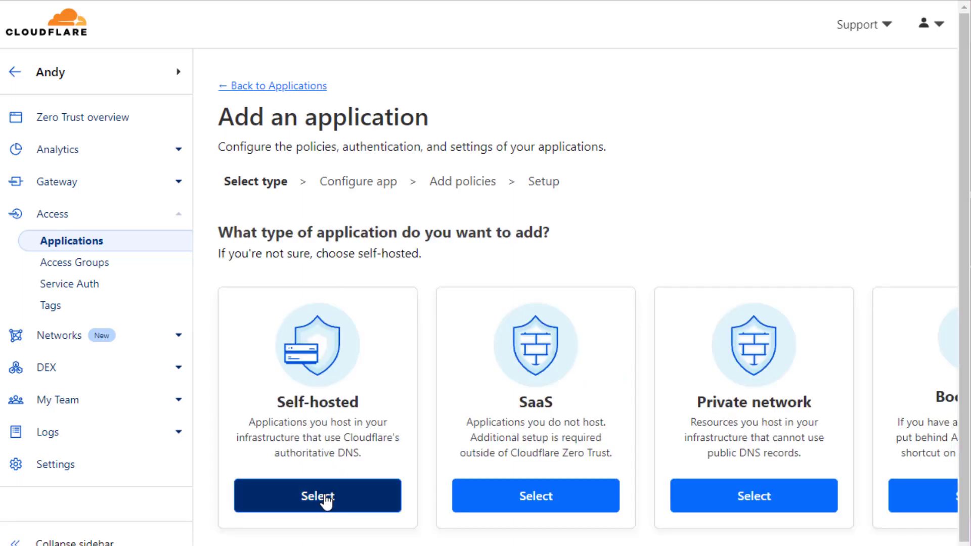
pyautogui.click(386, 306)
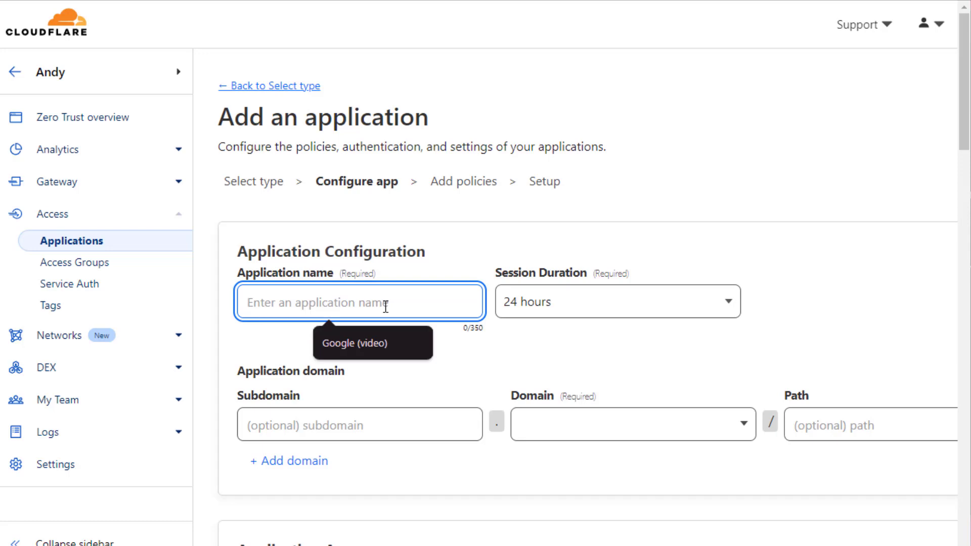
pyautogui.write('app.muy')
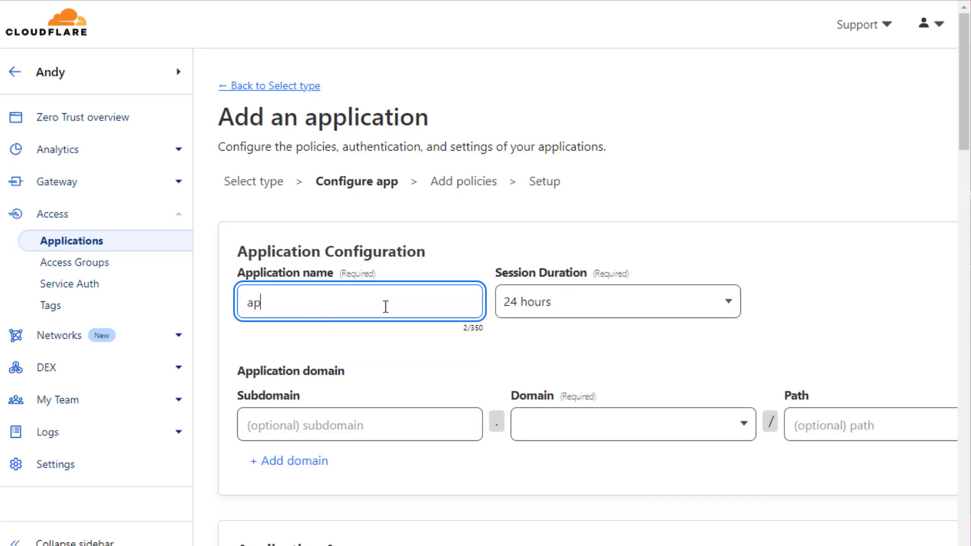
pyautogui.press('BackSpace')
pyautogui.press('BackSpace')
pyautogui.write('ybigballs.space')
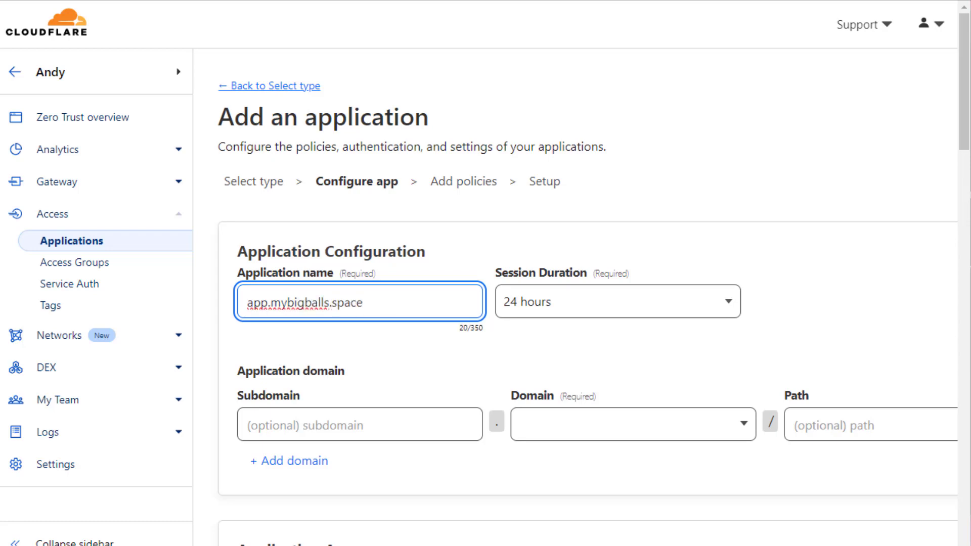
pyautogui.click(475, 407)
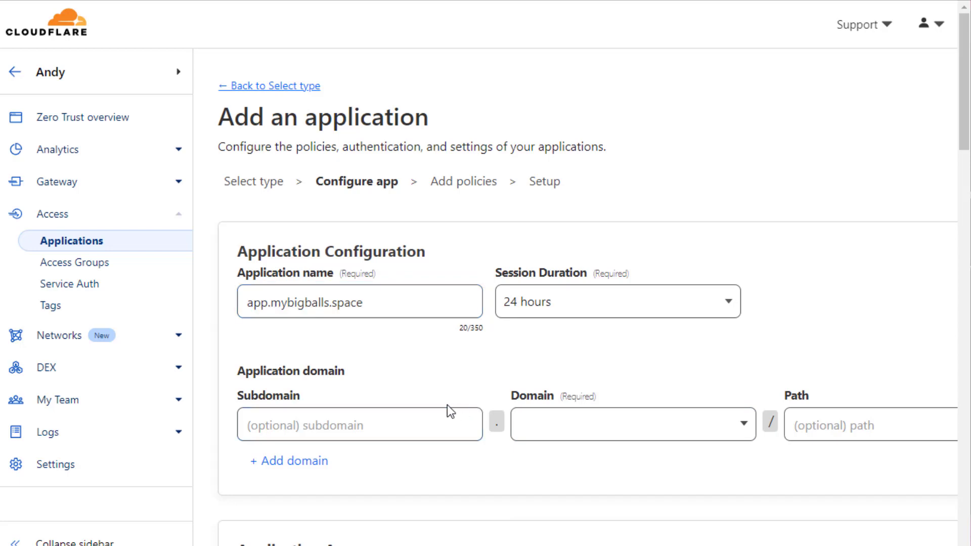
# Set the application's subdomain to app on the mybigballs.space domain.
pyautogui.click(402, 422)
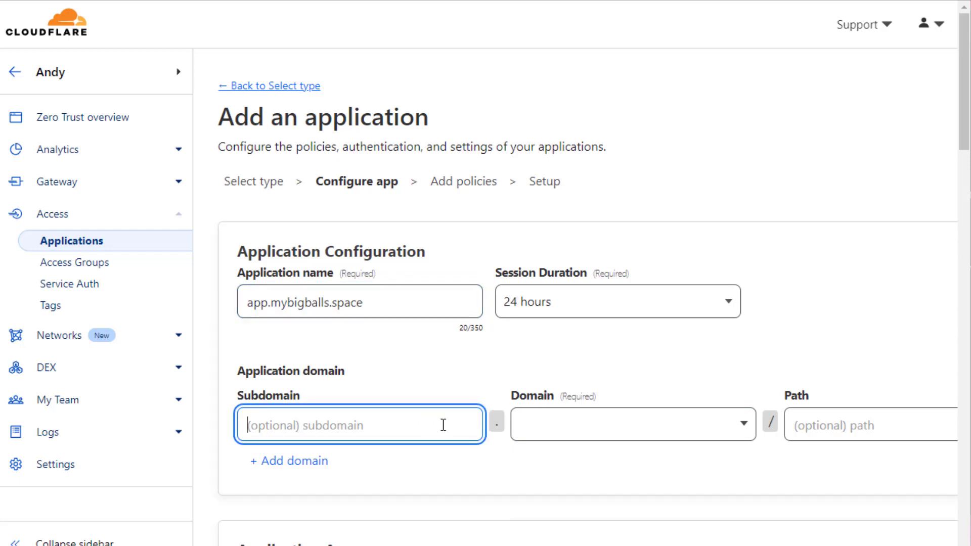
pyautogui.write('app')
pyautogui.press('Tab')
pyautogui.click(649, 427)
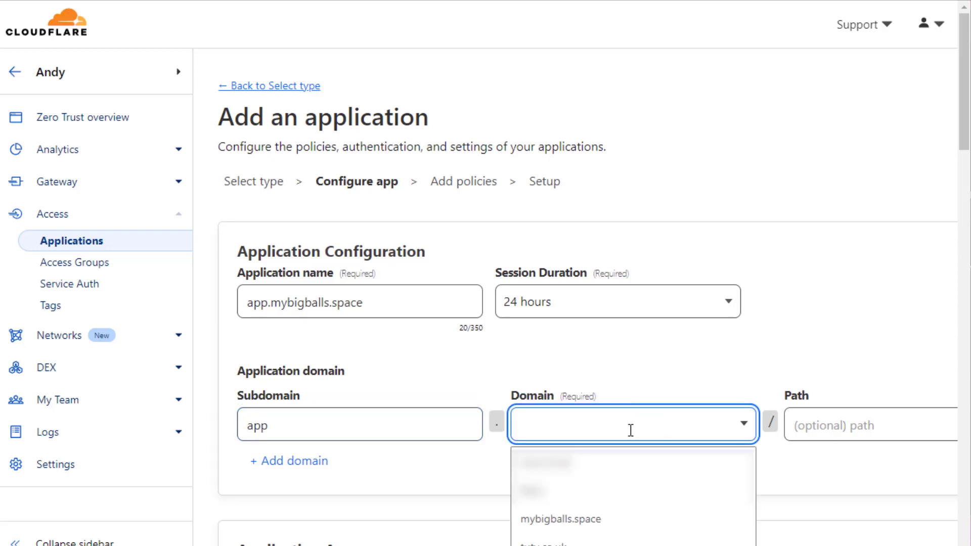
pyautogui.click(554, 517)
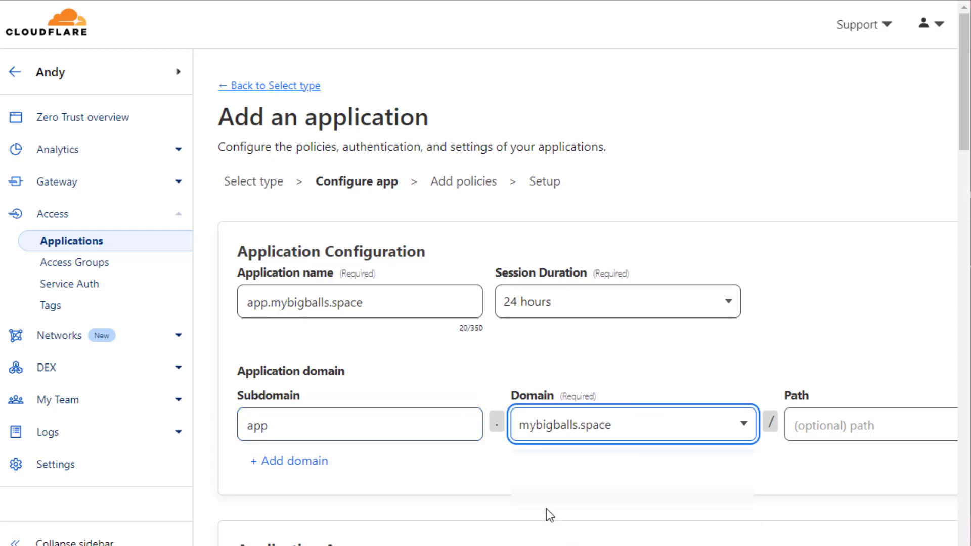
pyautogui.click(578, 458)
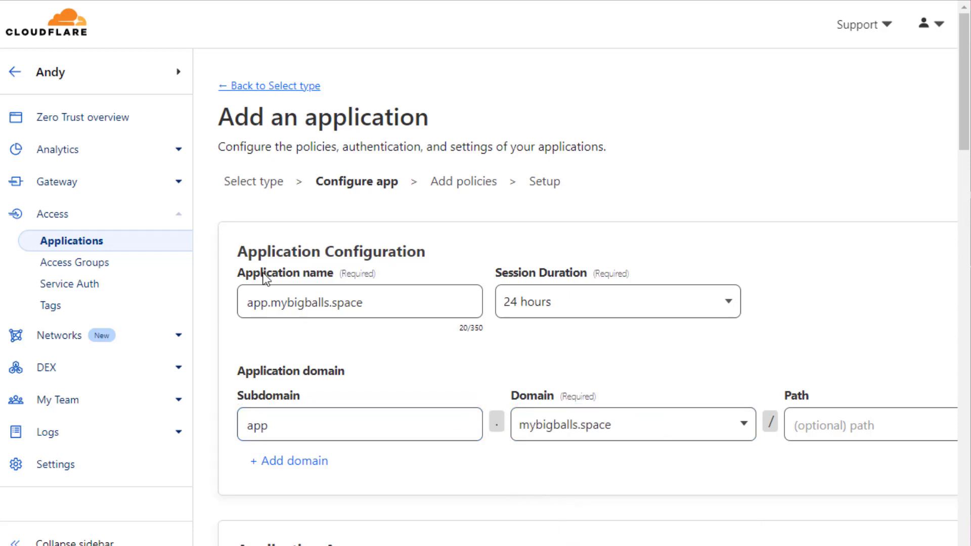
pyautogui.click(388, 287)
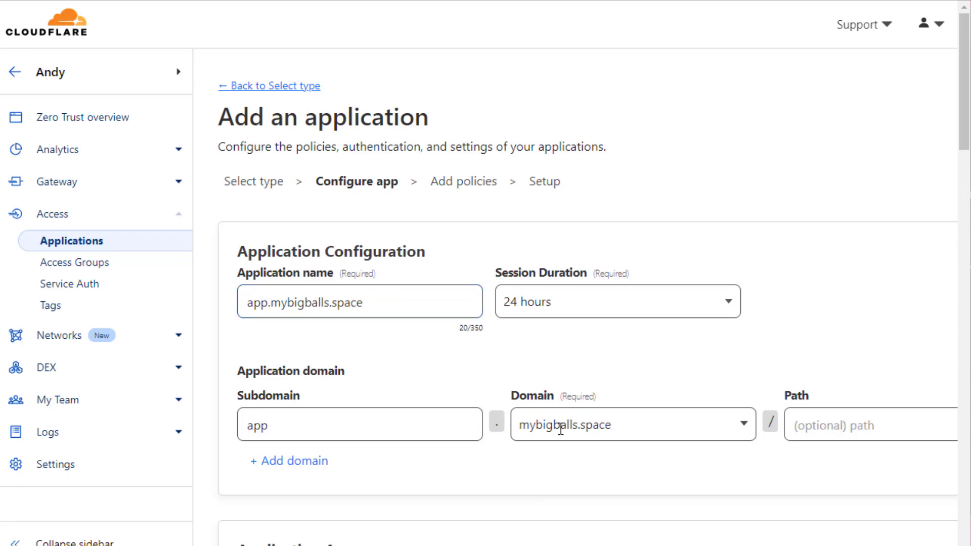
# Set the application's session duration to 1 month.
pyautogui.click(552, 313)
pyautogui.scroll(-3, 596, 444)
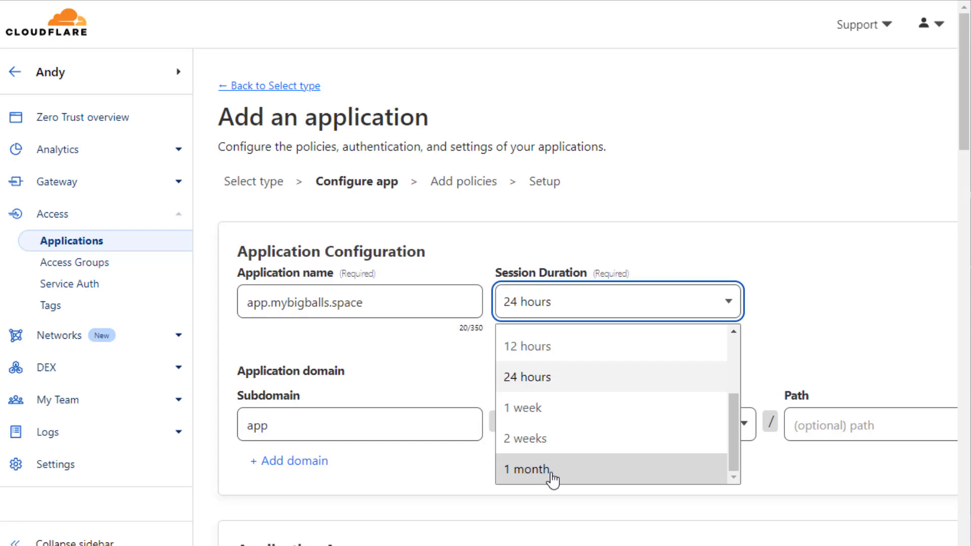
pyautogui.click(607, 467)
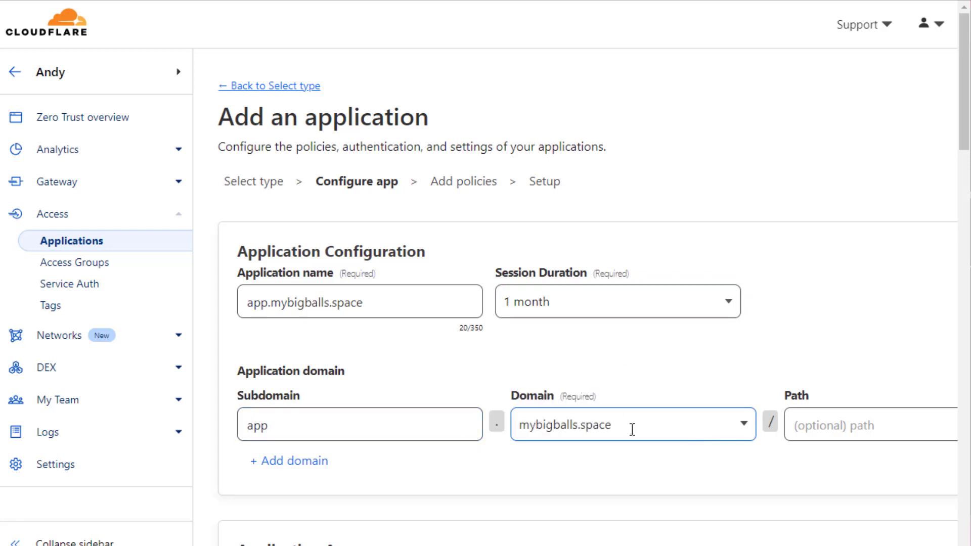
pyautogui.scroll(-7, 632, 427)
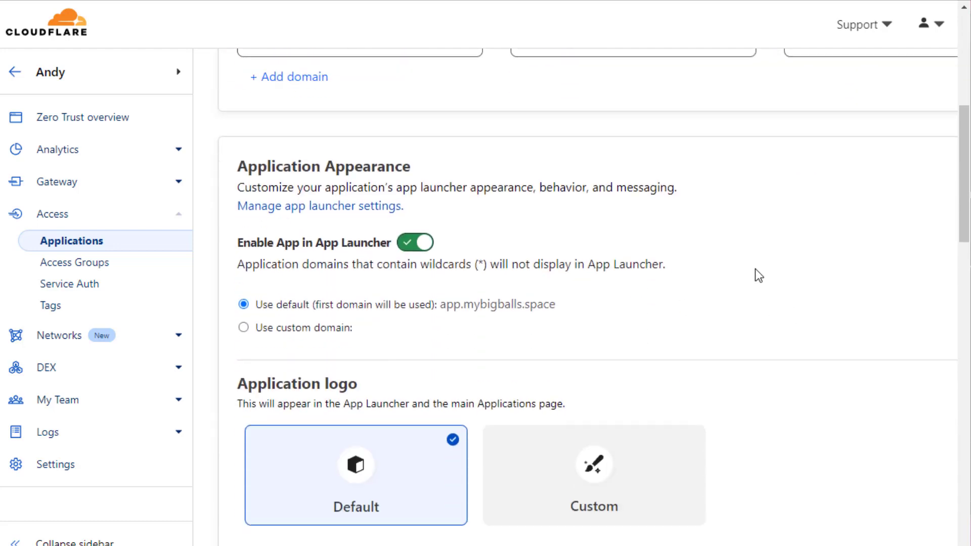
# Set the denied-access error message to 'Not allowed!'.
pyautogui.scroll(-2, 658, 248)
pyautogui.scroll(-5, 678, 263)
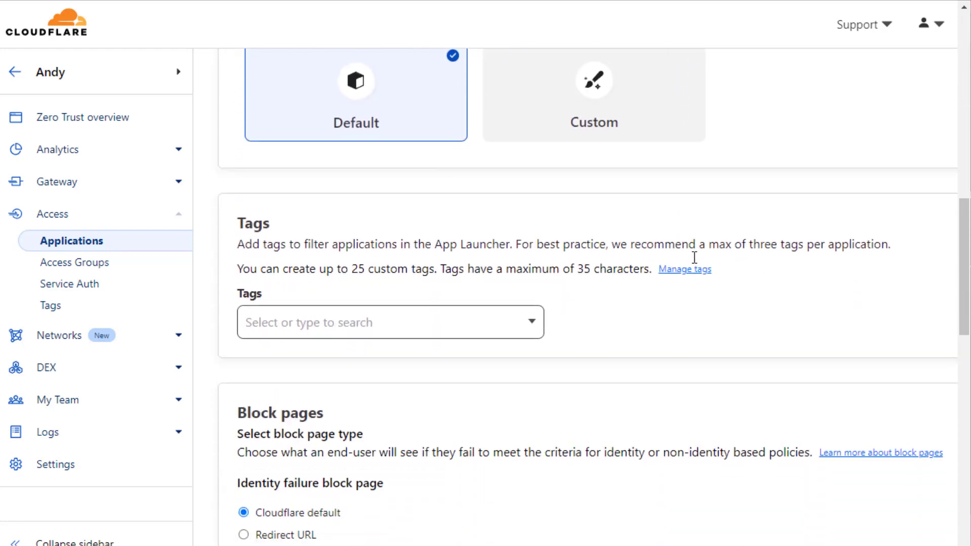
pyautogui.scroll(-2, 691, 273)
pyautogui.scroll(-3, 683, 276)
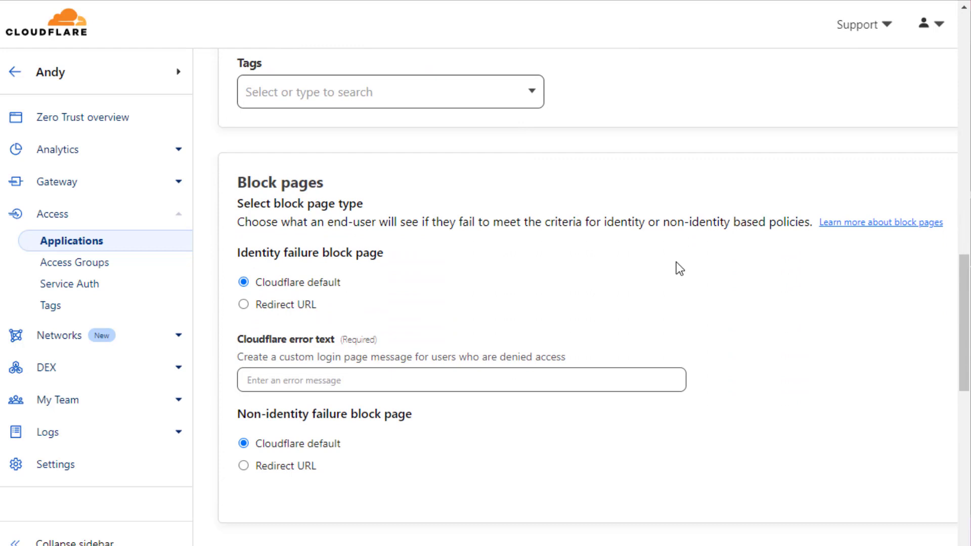
pyautogui.scroll(-2, 445, 278)
pyautogui.click(364, 304)
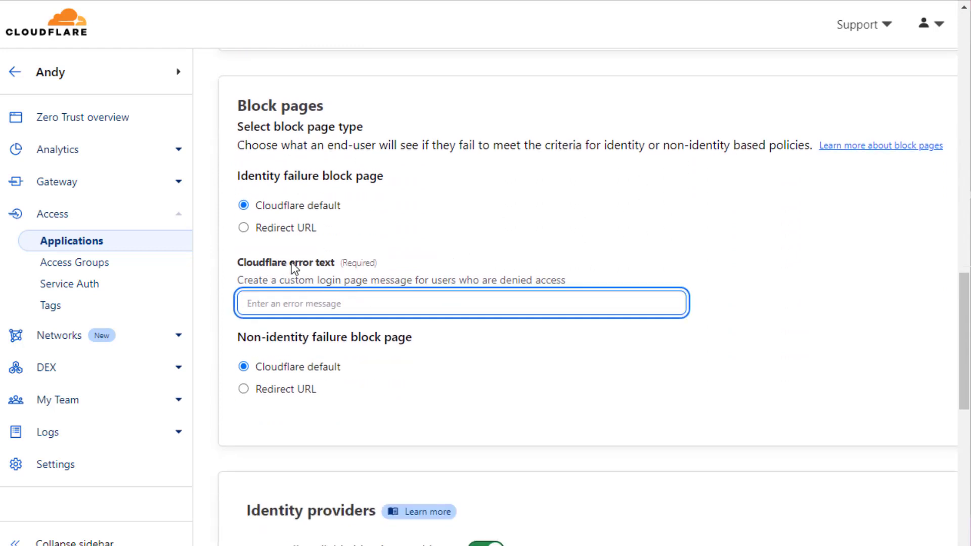
pyautogui.write('Not allowed!')
pyautogui.click(401, 275)
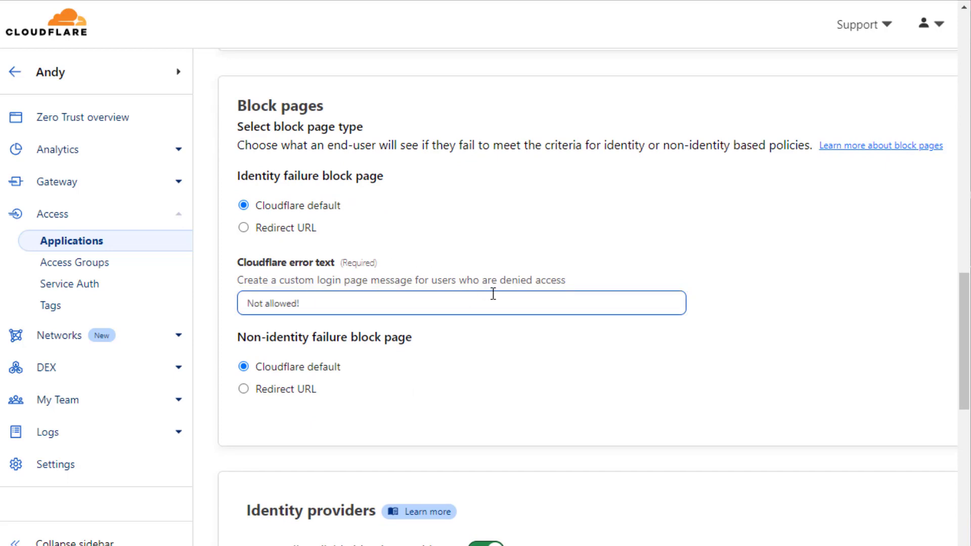
# Allow only the Google (video) login by dropping One-time PIN, and enable Instant Auth.
pyautogui.scroll(-6, 572, 350)
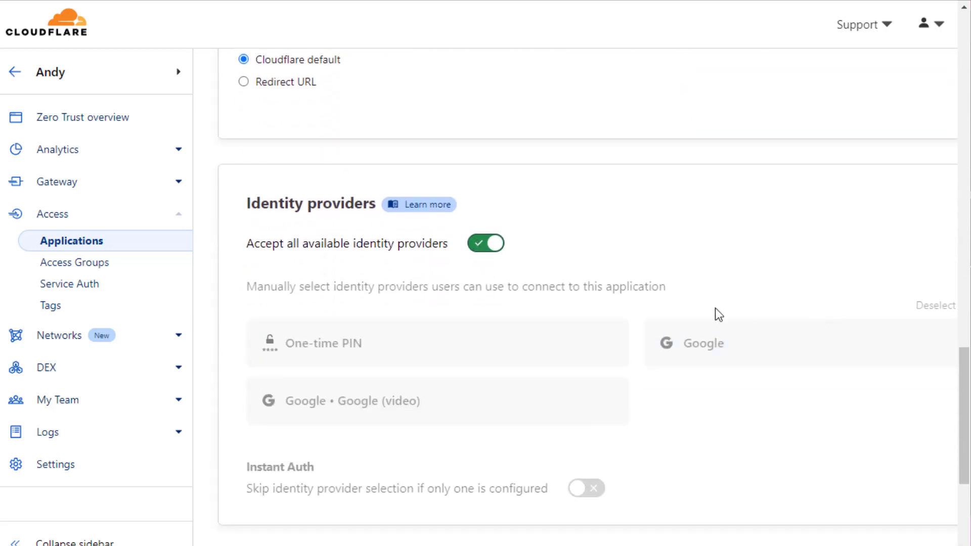
pyautogui.click(493, 250)
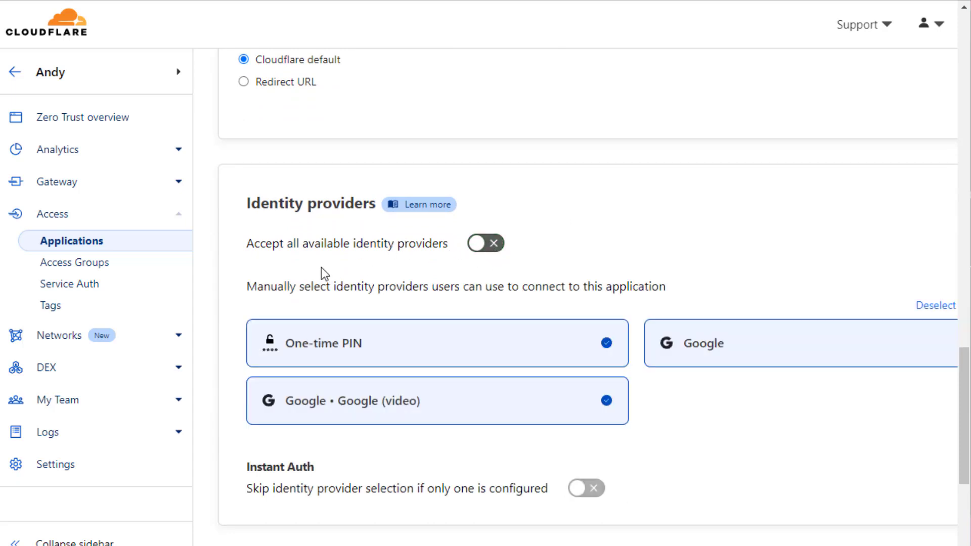
pyautogui.click(499, 349)
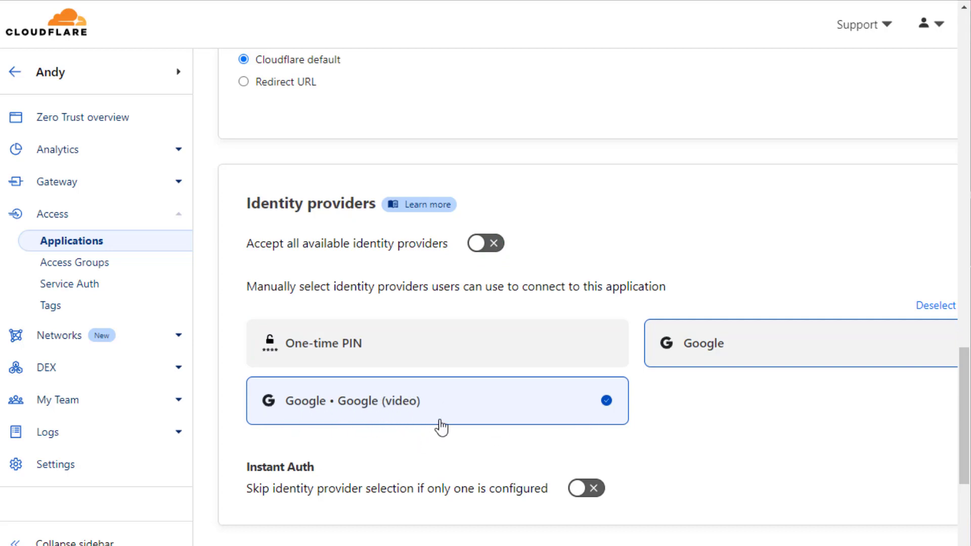
pyautogui.scroll(-3, 441, 428)
pyautogui.click(586, 335)
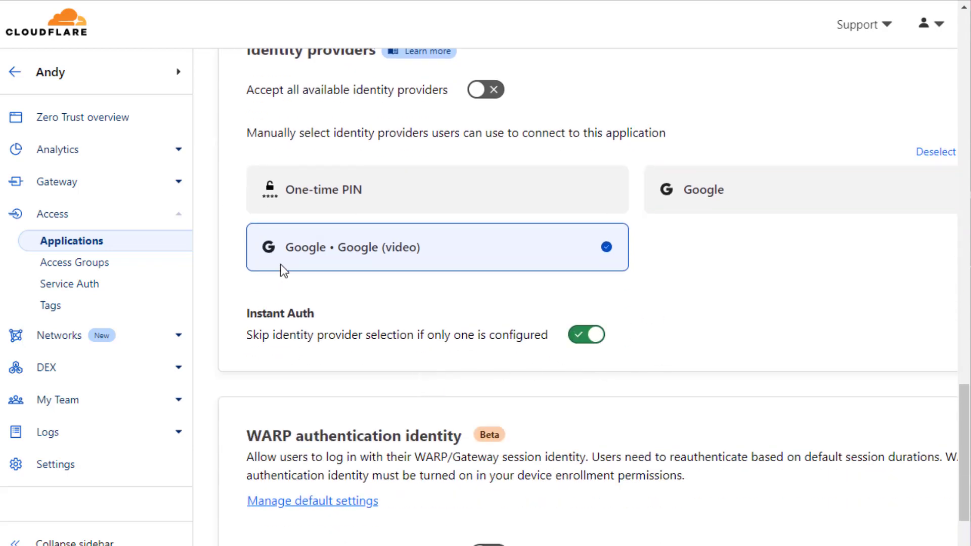
pyautogui.scroll(2, 516, 404)
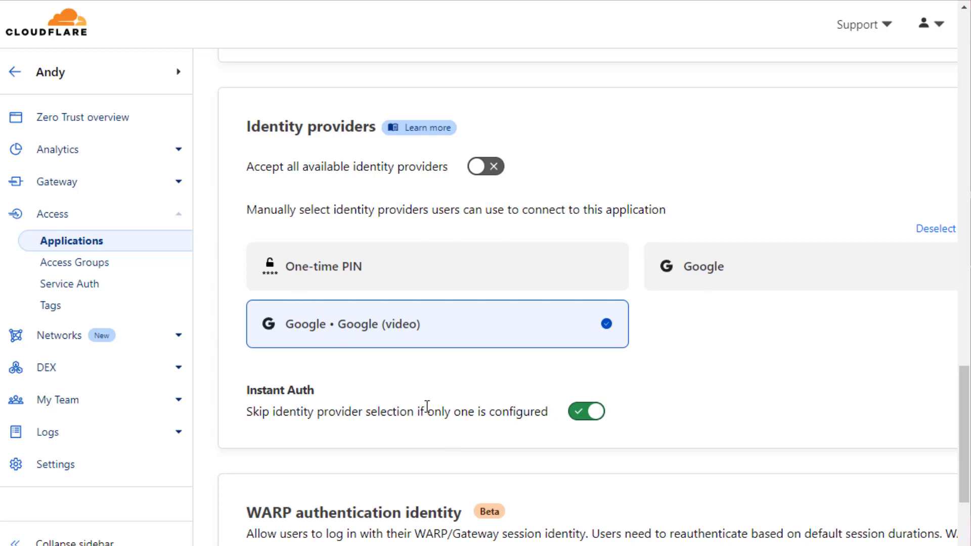
pyautogui.scroll(-4, 670, 431)
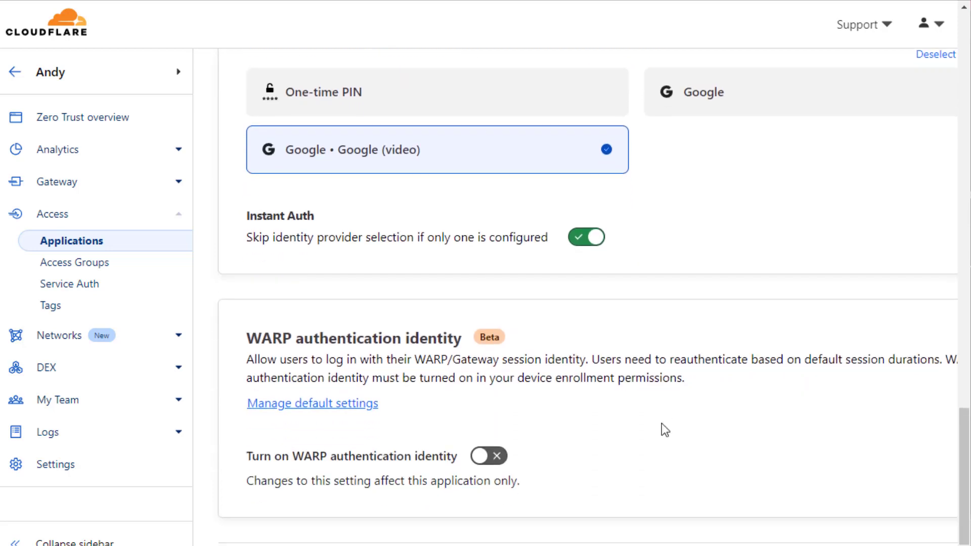
pyautogui.moveTo(809, 545); pyautogui.dragTo(908, 545)
pyautogui.click(910, 540)
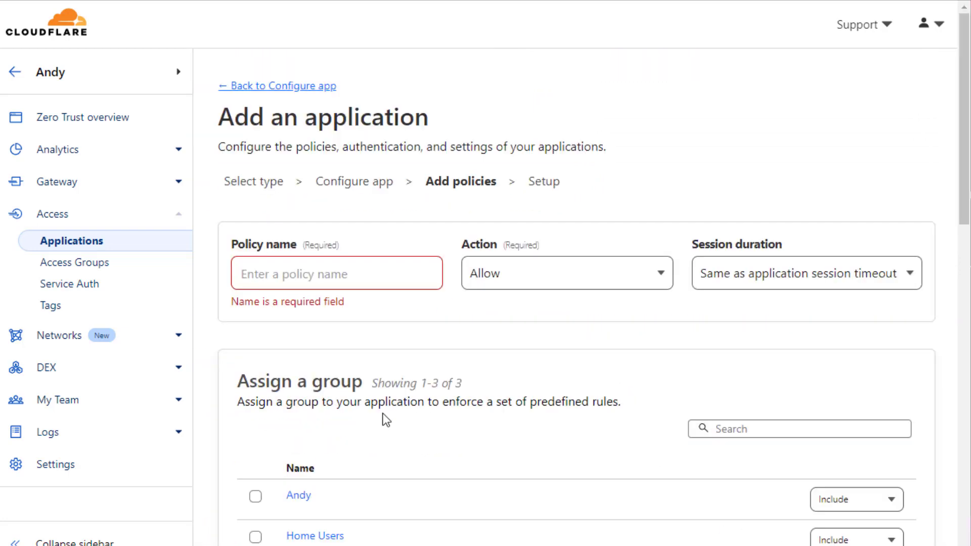
# Name the access policy Allow.
pyautogui.click(342, 264)
pyautogui.click(378, 264)
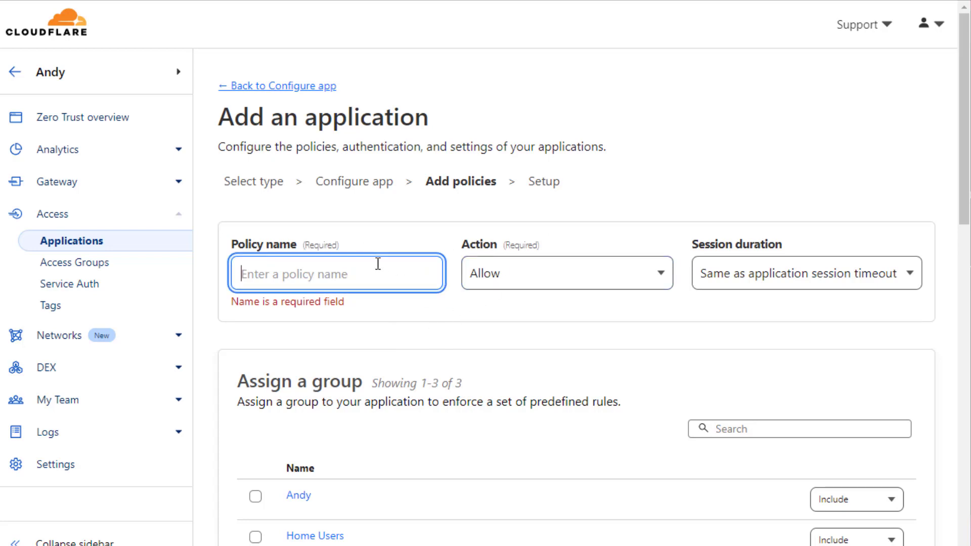
pyautogui.write('Allow')
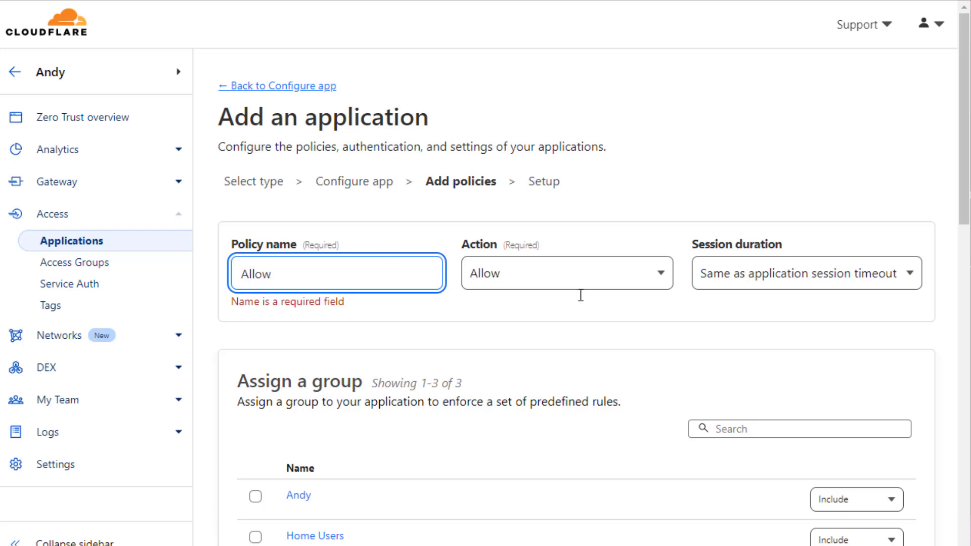
pyautogui.press('Tab')
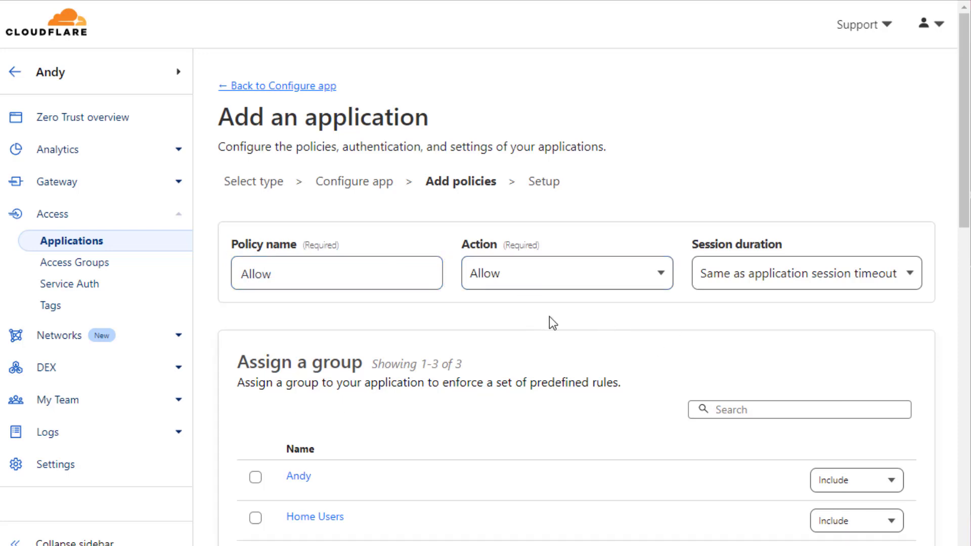
# Add an Include rule with the Emails selector set to the user's own email address.
pyautogui.scroll(-6, 549, 317)
pyautogui.scroll(3, 627, 314)
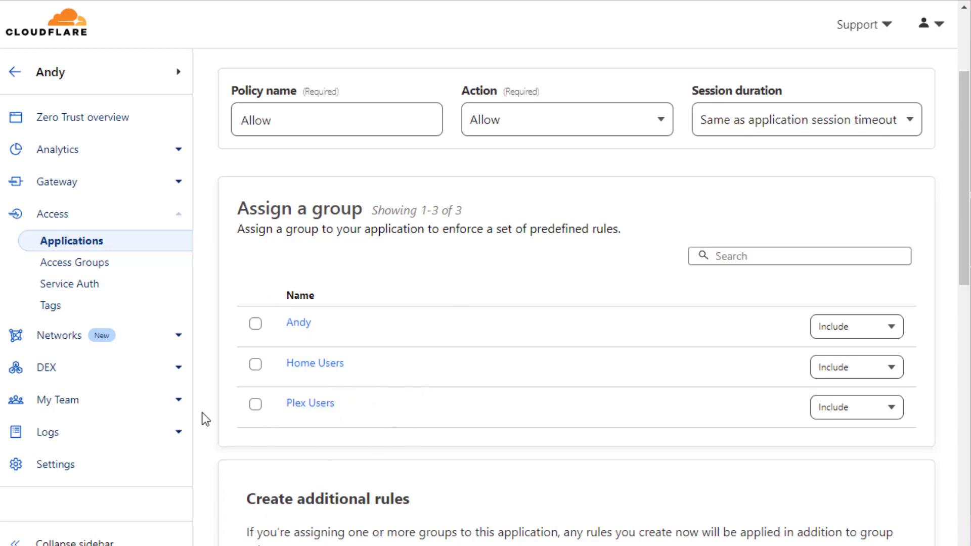
pyautogui.scroll(-2, 459, 405)
pyautogui.scroll(-4, 459, 401)
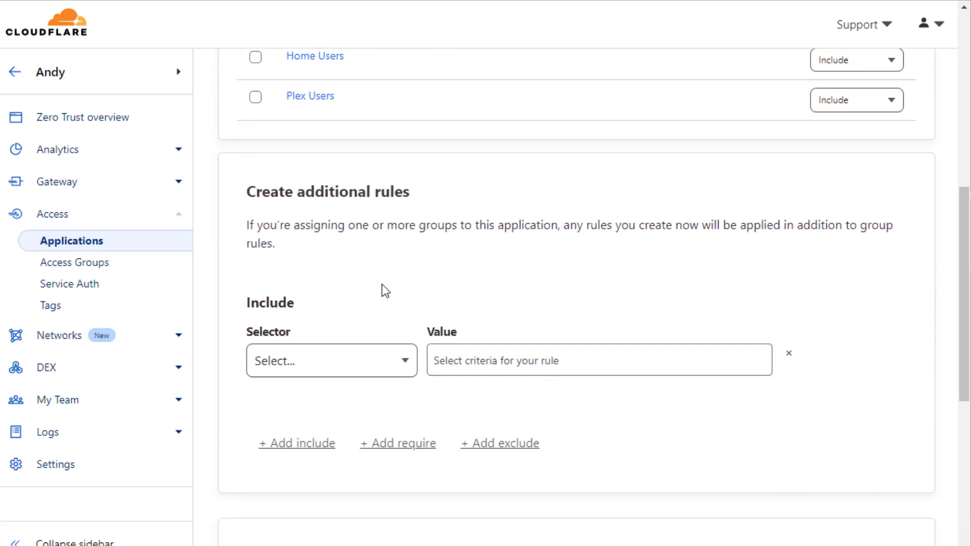
pyautogui.click(332, 374)
pyautogui.click(330, 395)
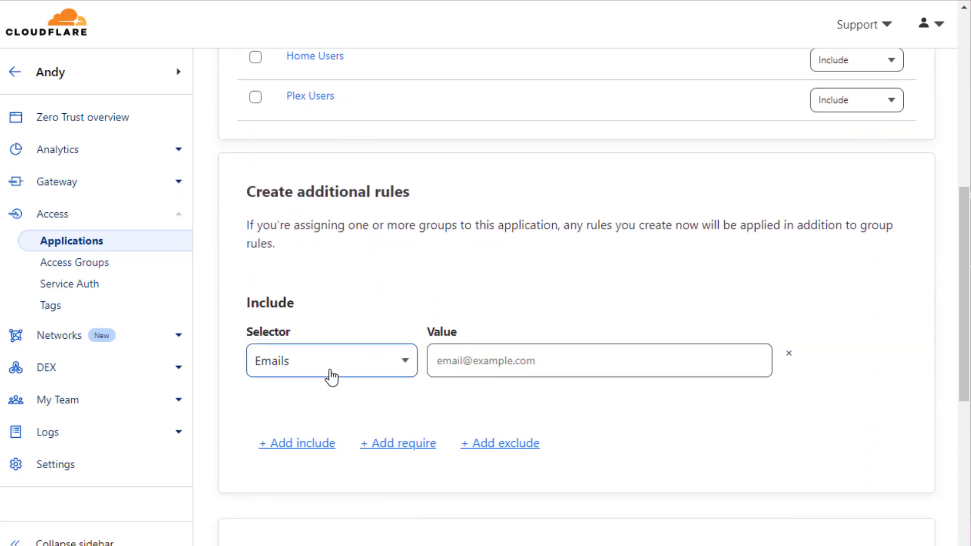
pyautogui.click(452, 371)
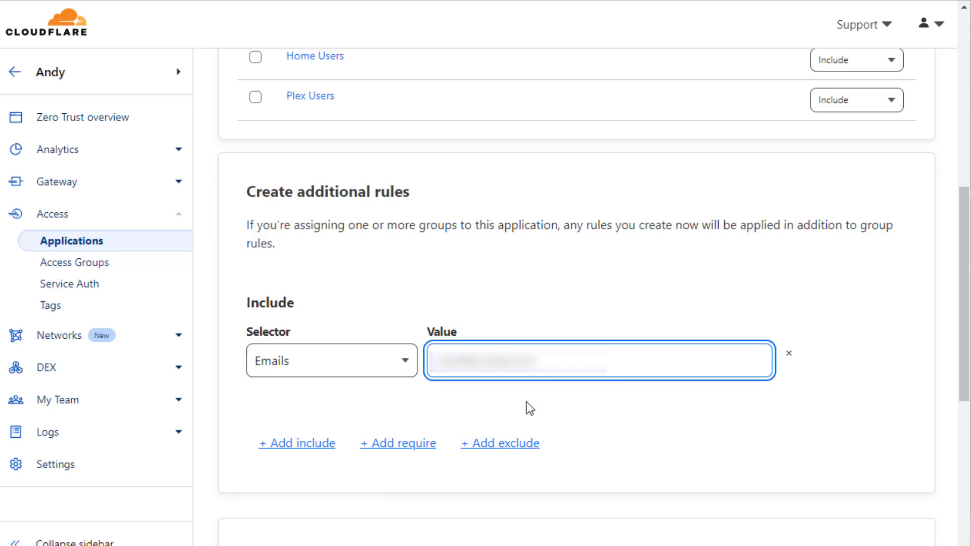
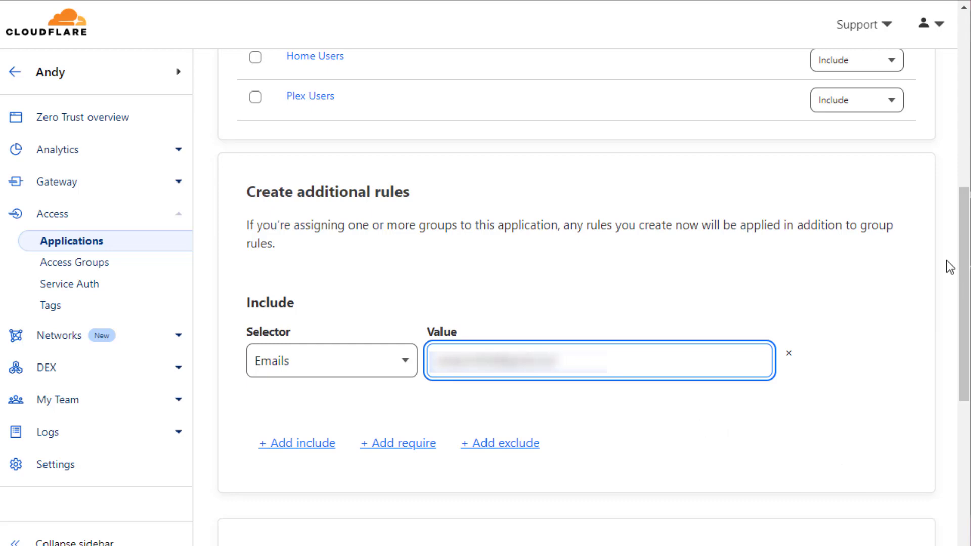
pyautogui.scroll(-8, 953, 453)
# Finish the app.mybigballs.space application through Setup and open a new browser tab.
pyautogui.click(895, 530)
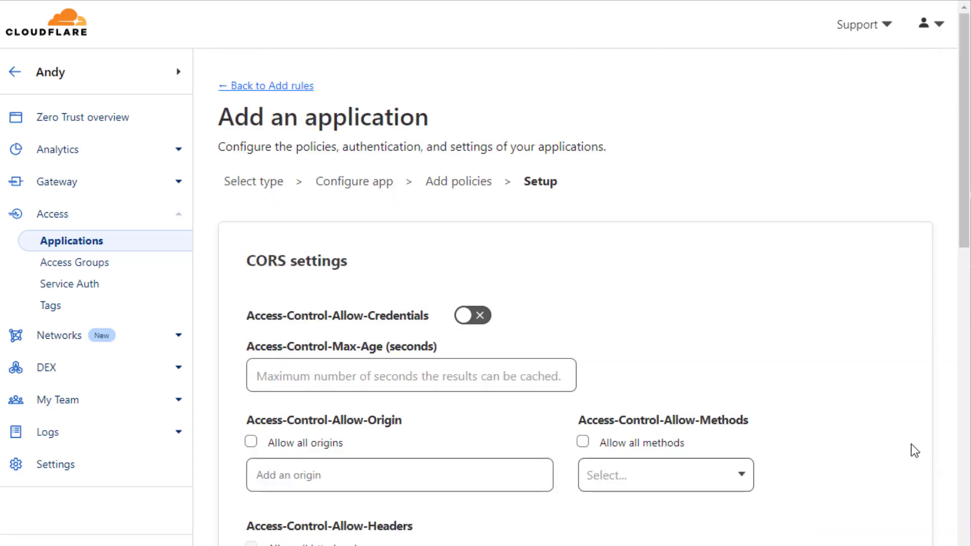
pyautogui.scroll(-9, 736, 263)
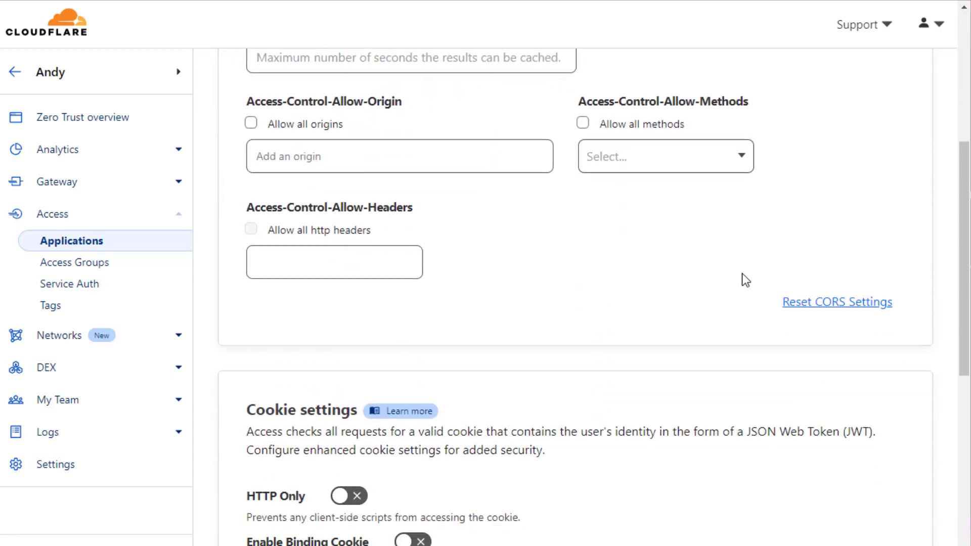
pyautogui.scroll(-6, 489, 260)
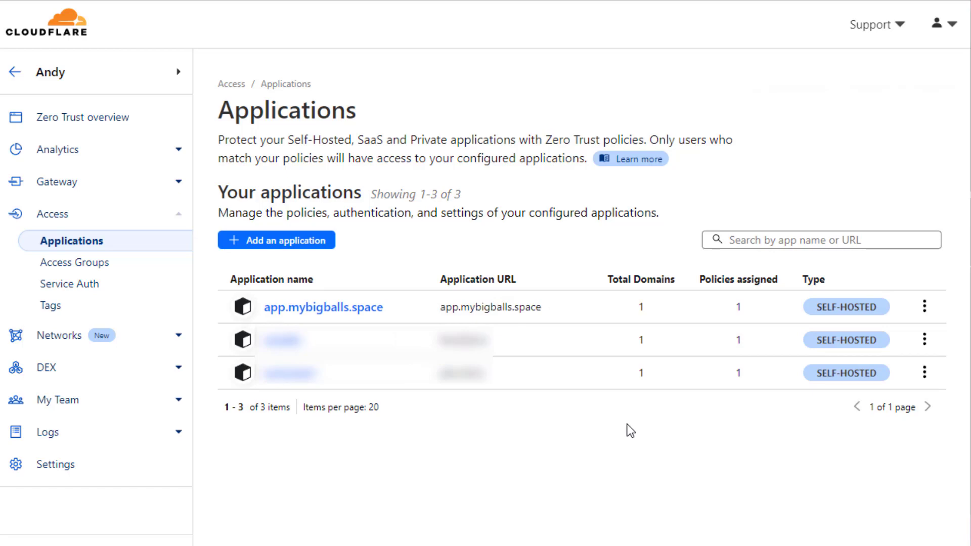
pyautogui.hotkey('ctrl', 't')
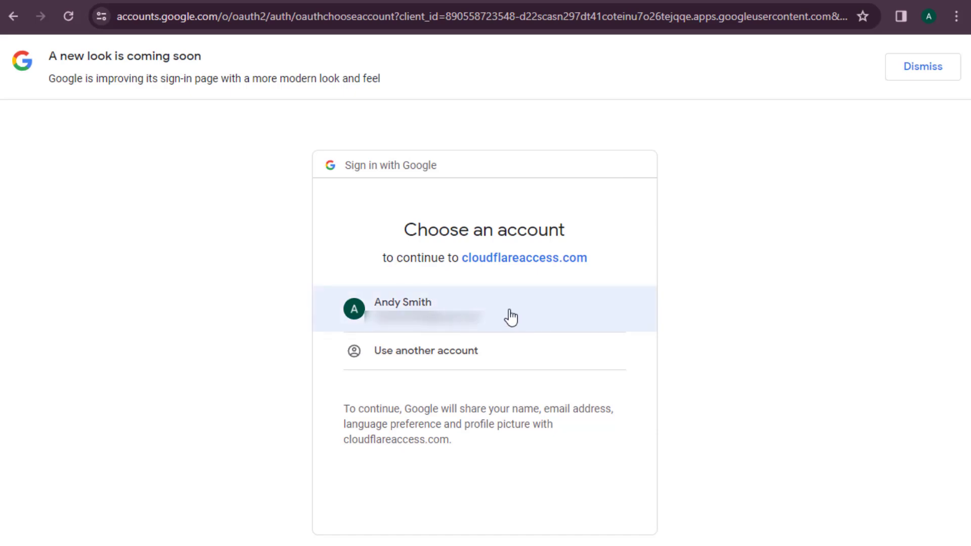
# Sign in to cloudflareaccess.com with the chosen Google account.
pyautogui.click(483, 316)
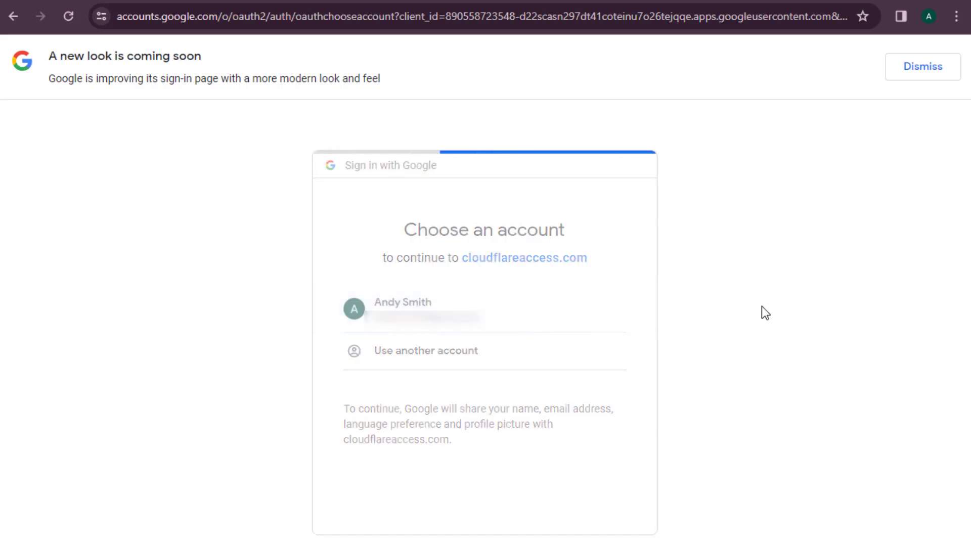
pyautogui.click(560, 421)
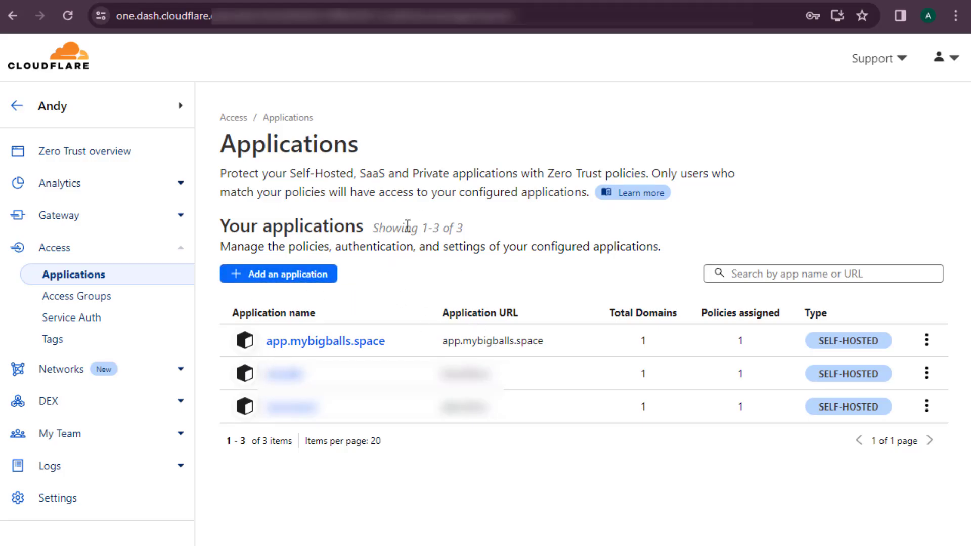
# Open the Public Hostname configuration of the home-network-video tunnel.
pyautogui.click(181, 379)
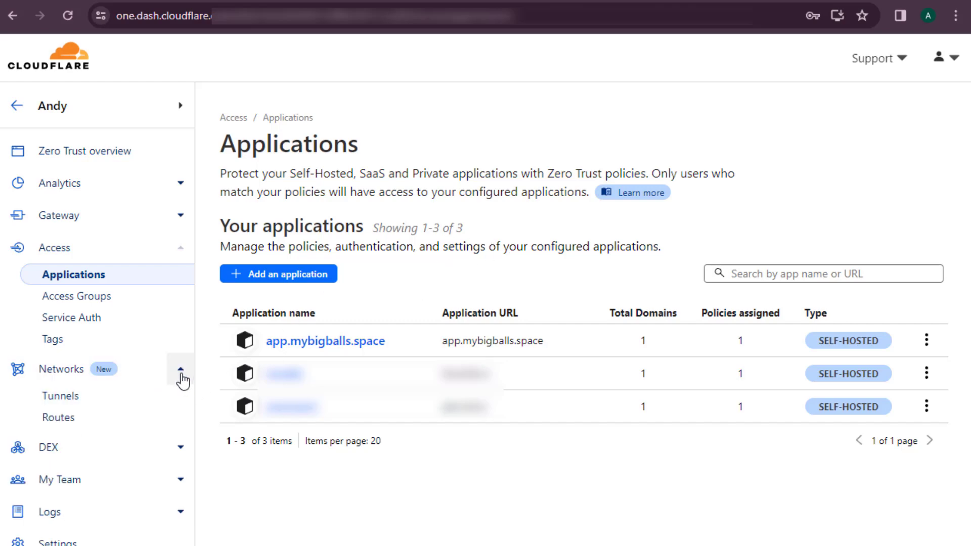
pyautogui.click(68, 404)
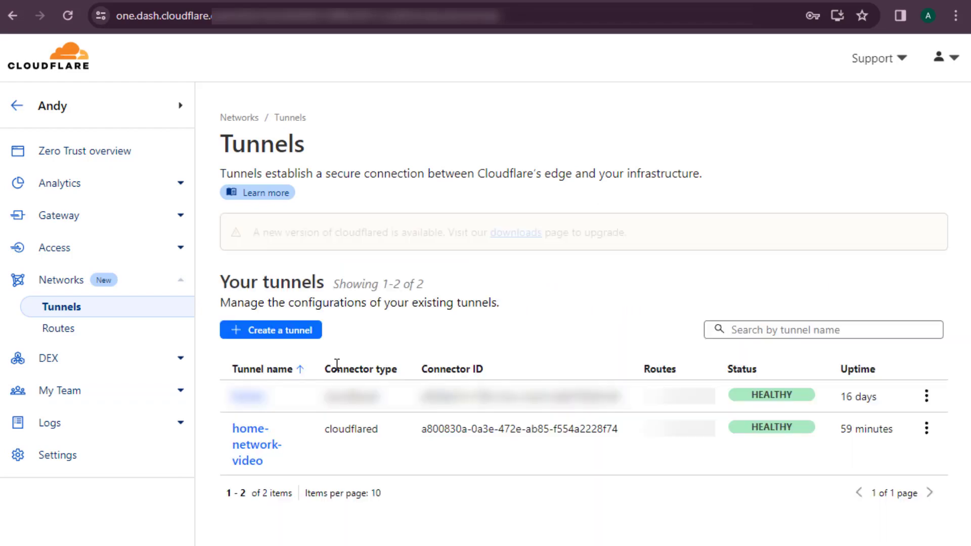
pyautogui.click(253, 448)
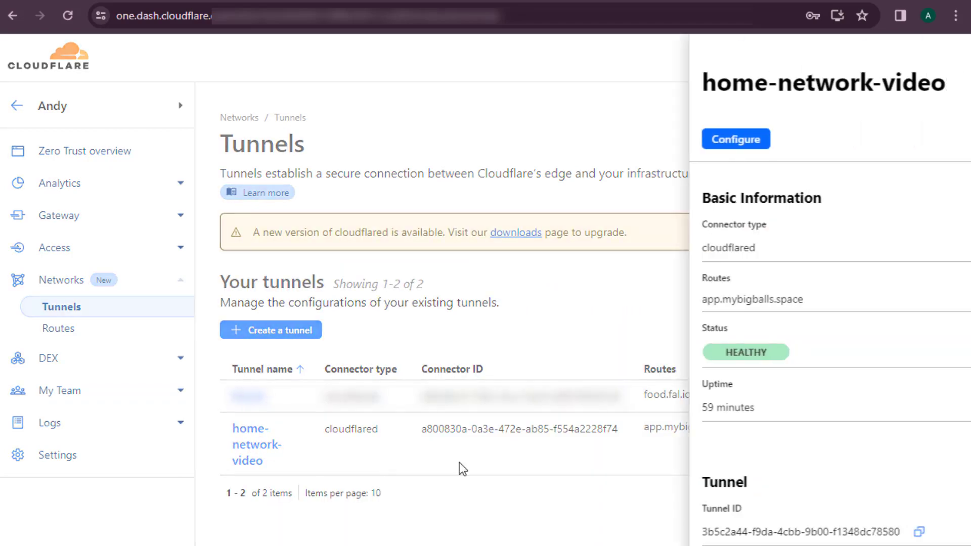
pyautogui.click(681, 152)
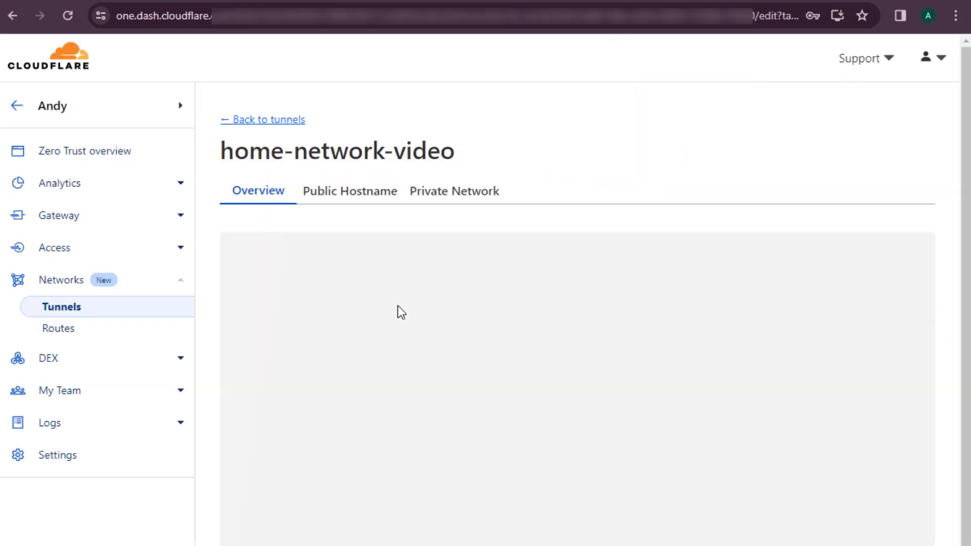
pyautogui.click(346, 203)
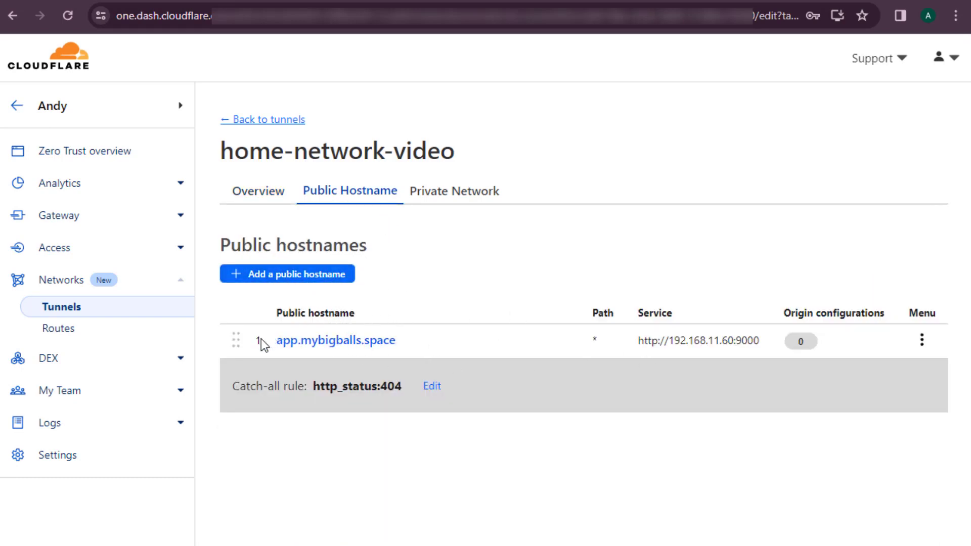
pyautogui.moveTo(266, 346); pyautogui.dragTo(429, 348)
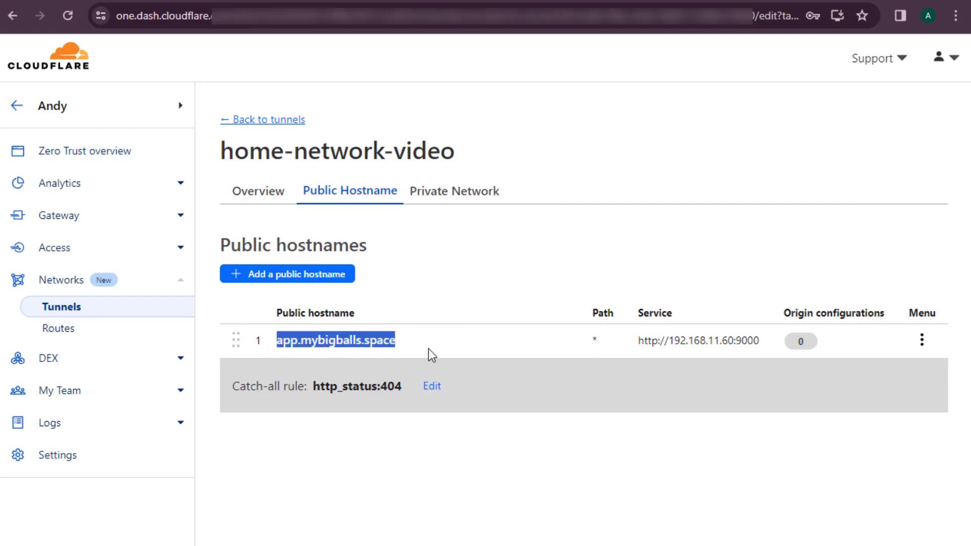
pyautogui.click(487, 250)
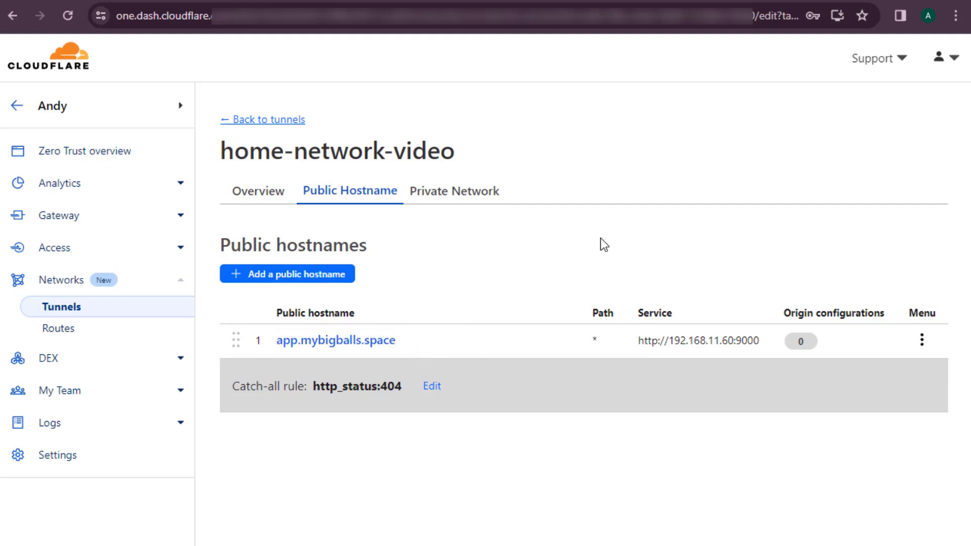
pyautogui.moveTo(636, 340); pyautogui.dragTo(768, 347)
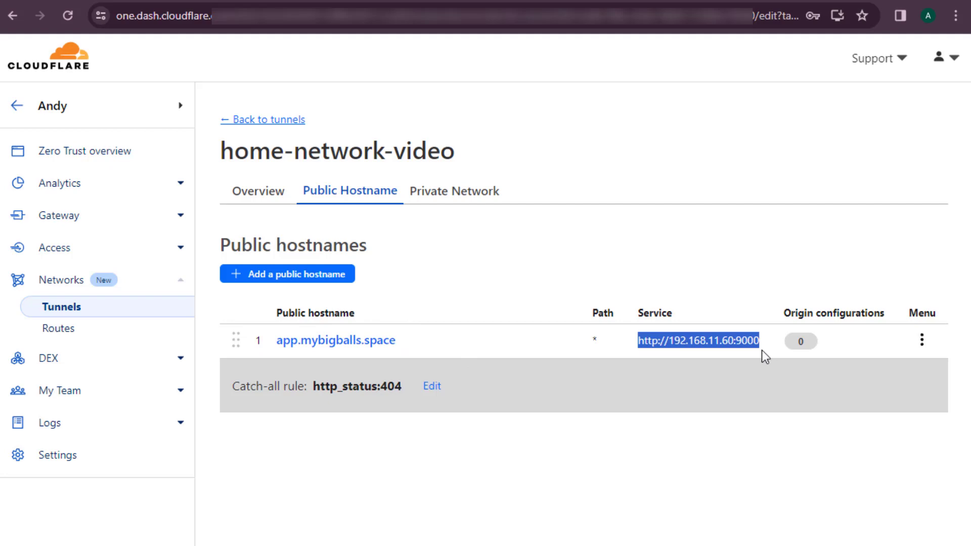
pyautogui.click(758, 246)
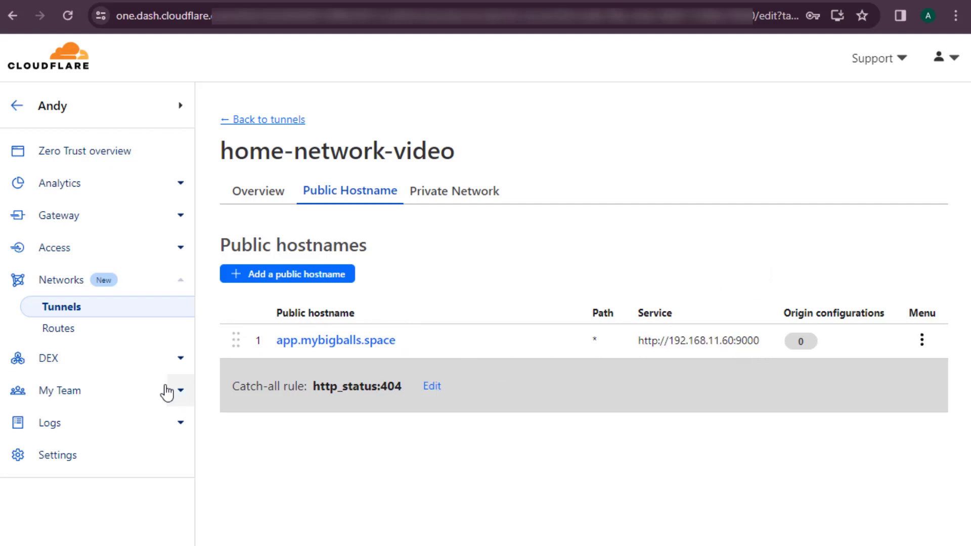
pyautogui.click(128, 263)
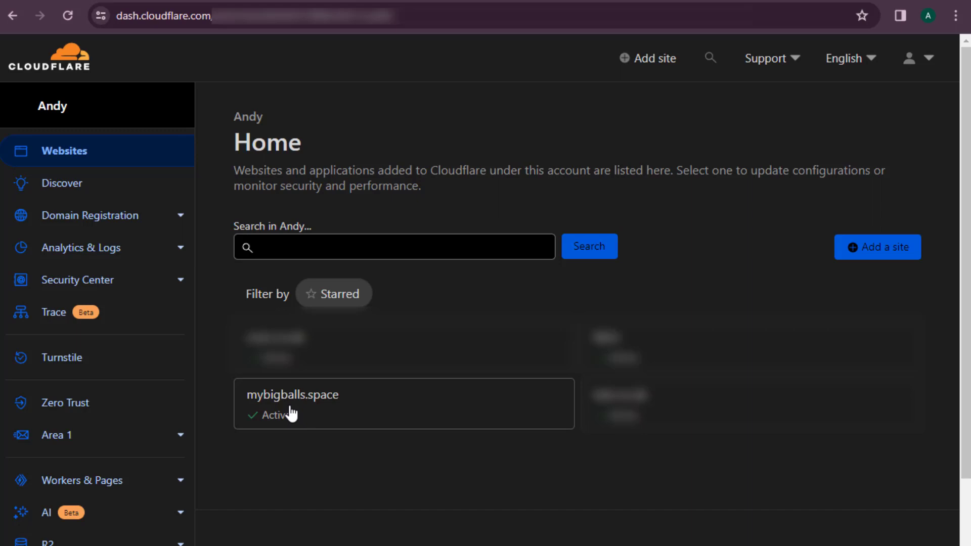
# Turn on Always Use HTTPS for mybigballs.space in SSL/TLS Edge Certificates.
pyautogui.click(349, 409)
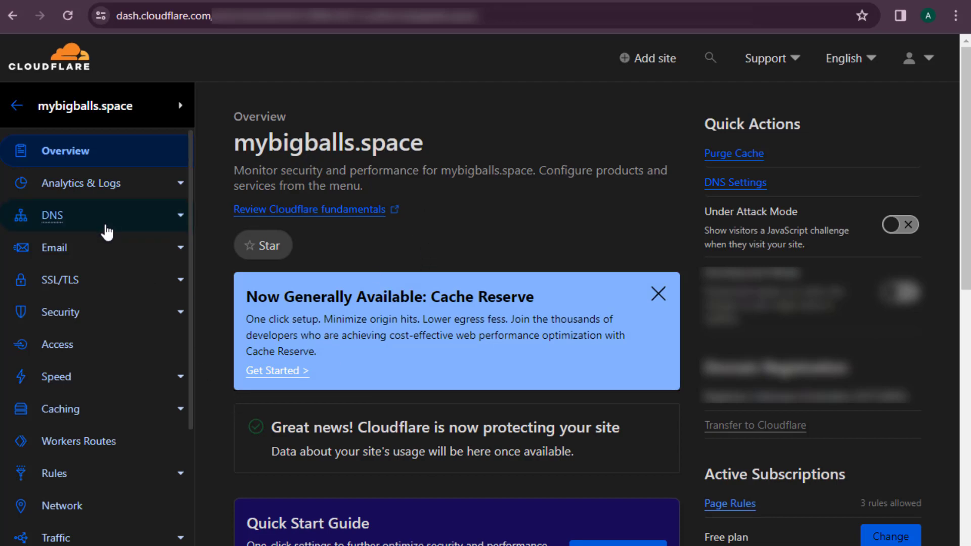
pyautogui.click(104, 280)
pyautogui.scroll(-10, 427, 330)
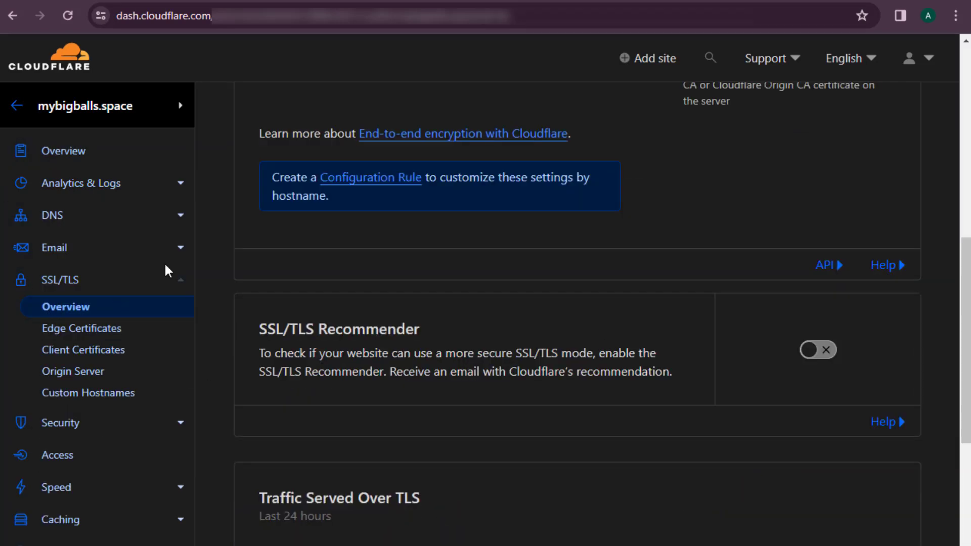
pyautogui.click(101, 329)
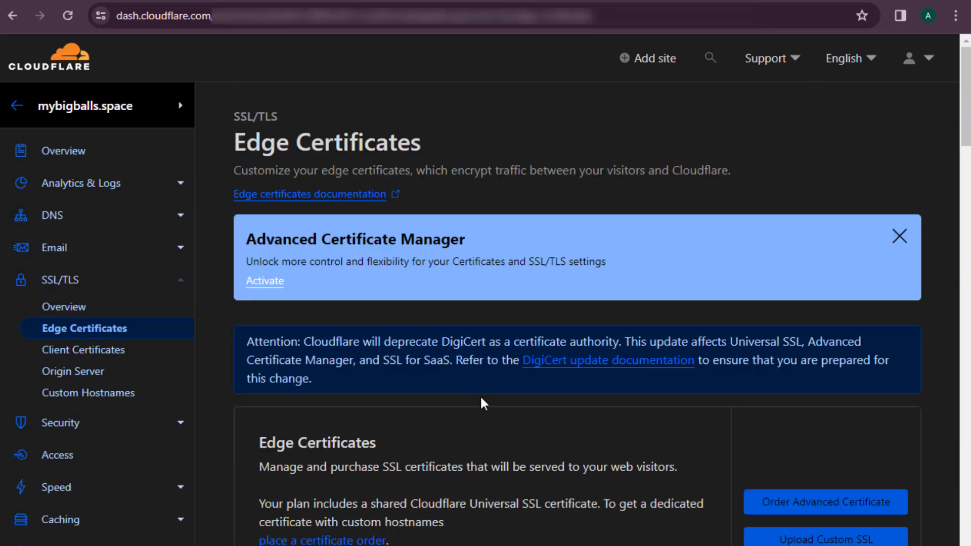
pyautogui.scroll(-7, 488, 430)
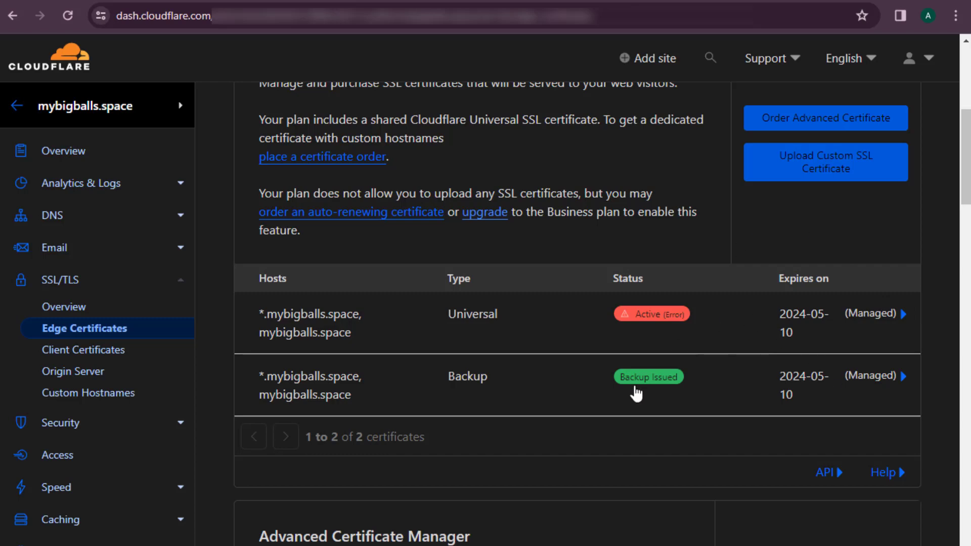
pyautogui.scroll(-5, 615, 349)
pyautogui.scroll(-4, 615, 350)
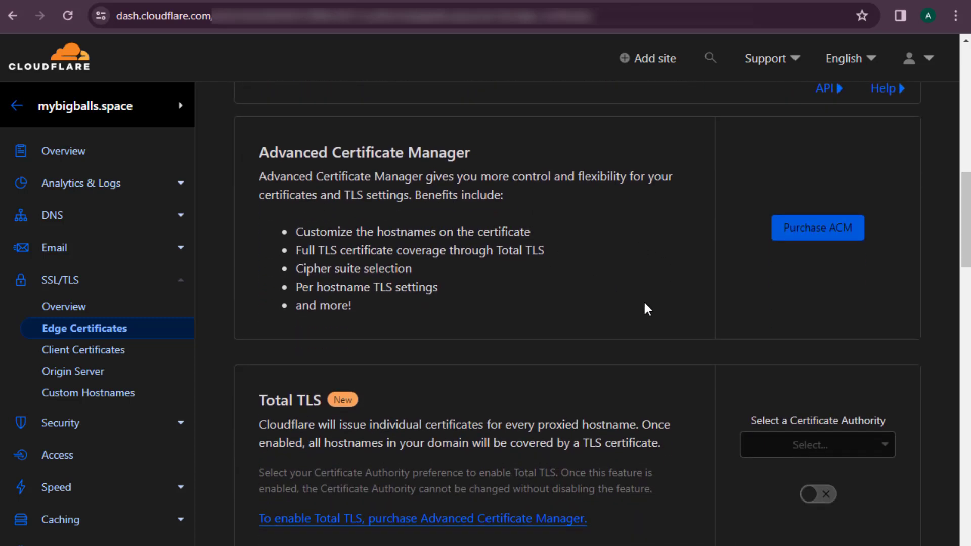
pyautogui.scroll(-4, 759, 336)
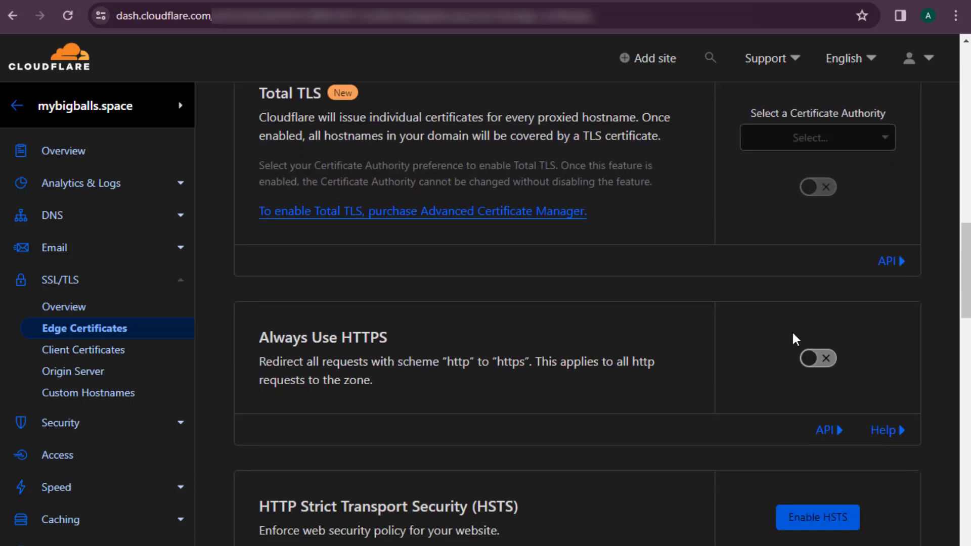
pyautogui.click(812, 362)
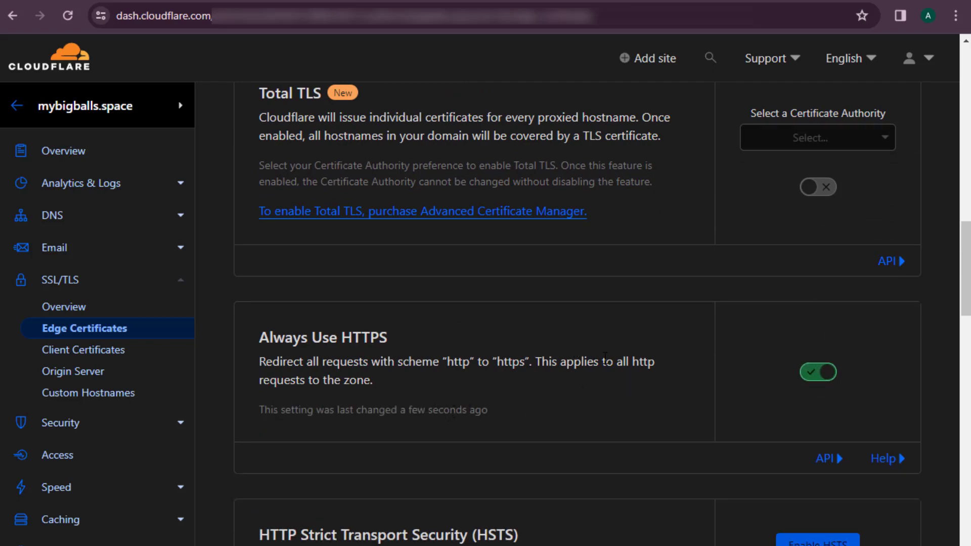
# Scroll through the remaining Edge Certificates settings, then switch to the app.mybigballs.space tab.
pyautogui.scroll(-10, 594, 368)
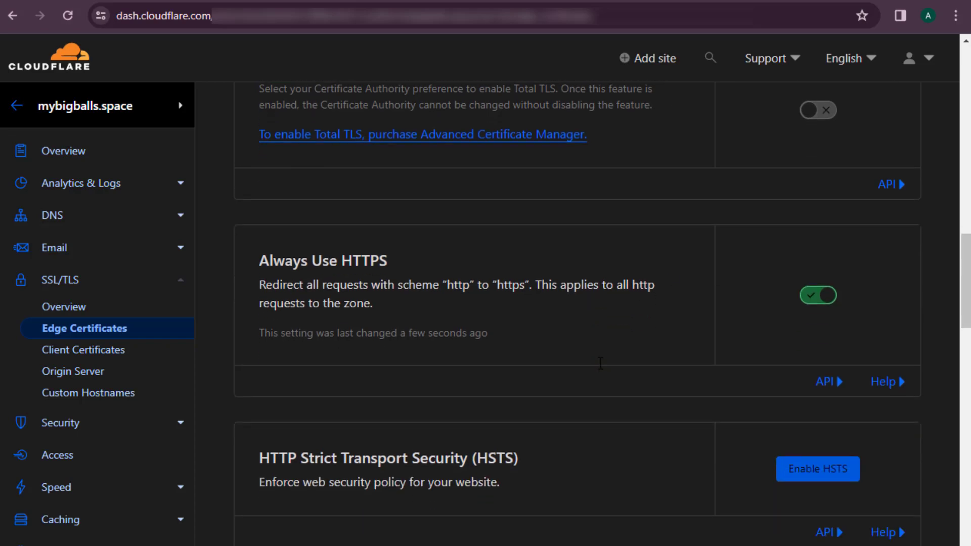
pyautogui.scroll(-8, 593, 336)
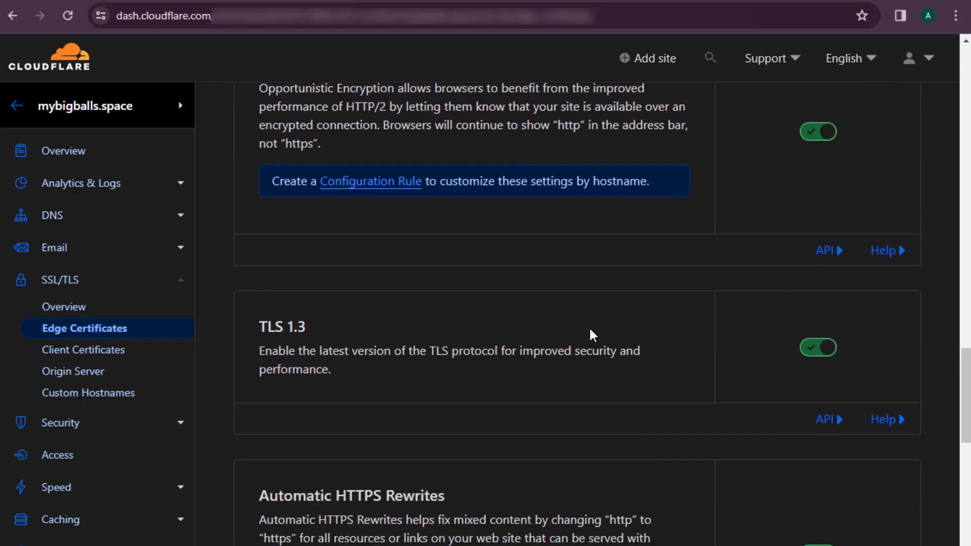
pyautogui.scroll(-6, 585, 326)
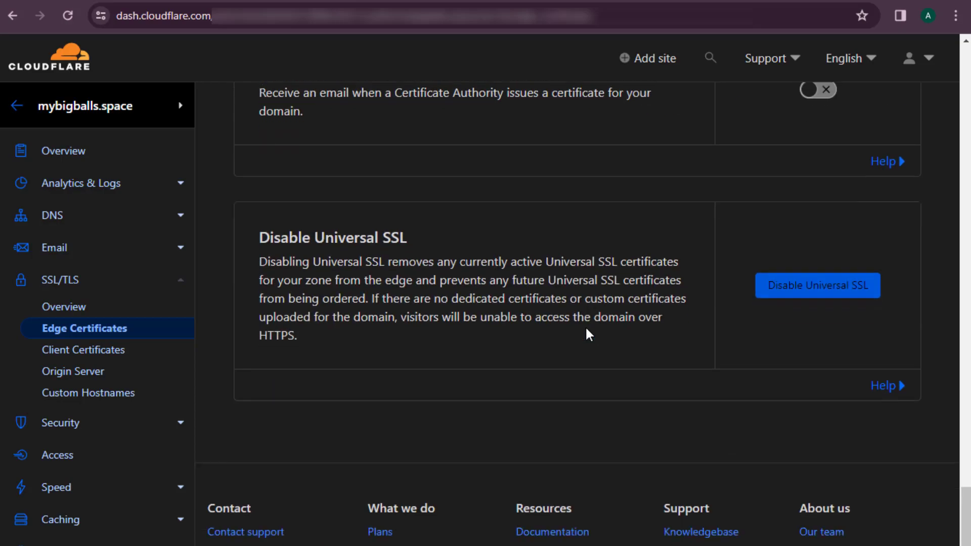
pyautogui.scroll(20, 483, 335)
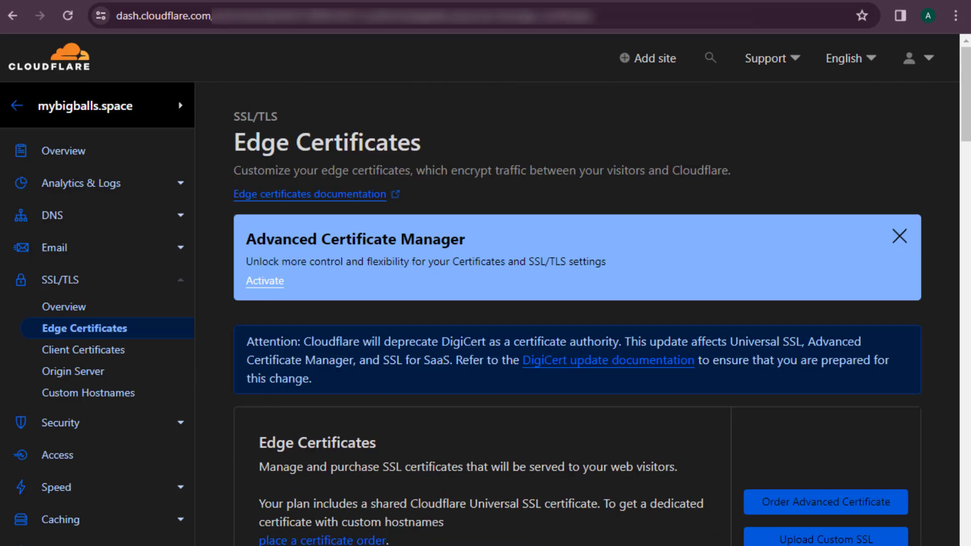
pyautogui.click(608, 1)
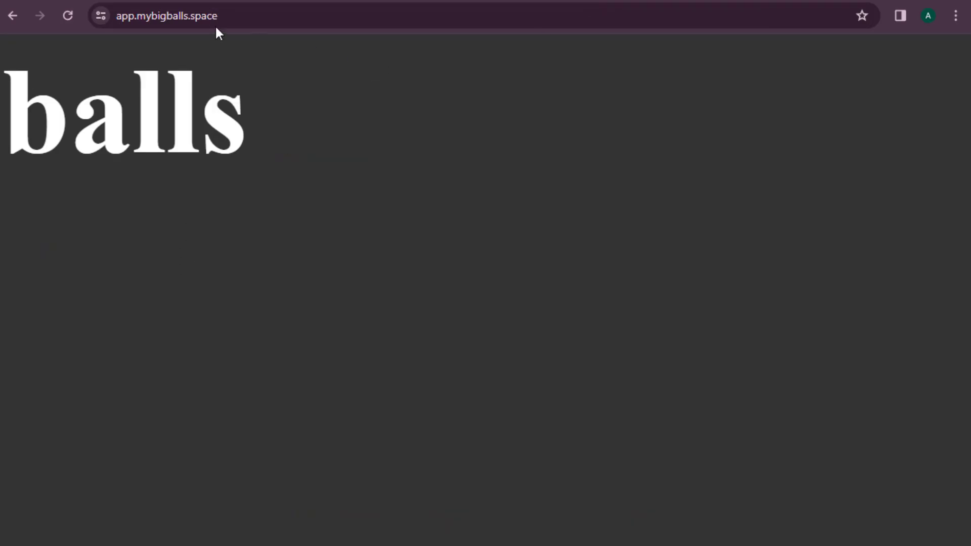
# Check that app.mybigballs.space's certificate is valid and issued by Google Trust Services, then close the viewer.
pyautogui.click(100, 17)
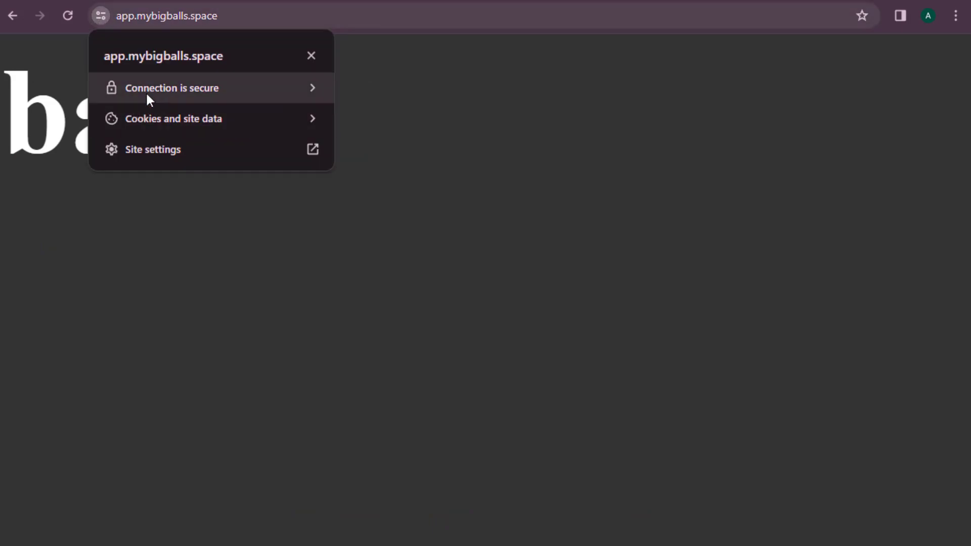
pyautogui.click(147, 93)
pyautogui.click(158, 189)
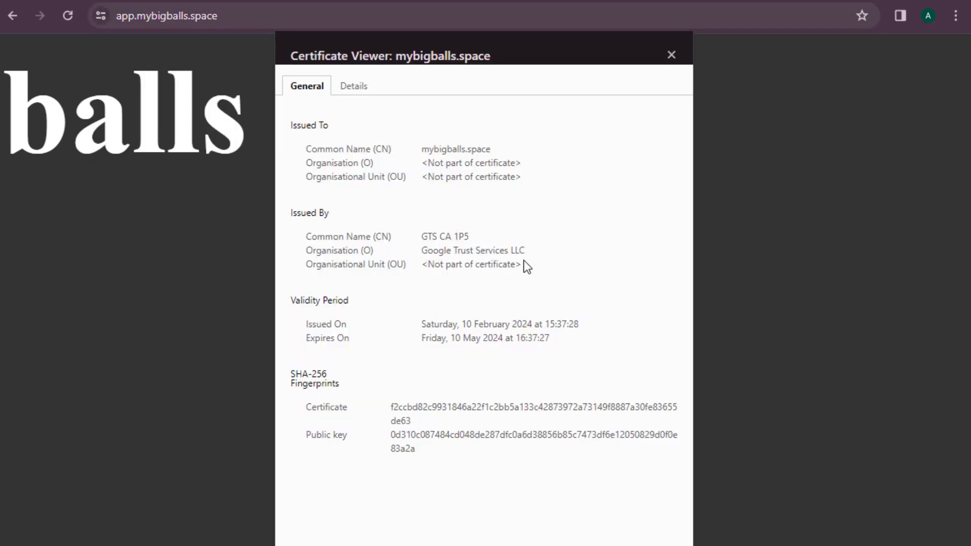
pyautogui.moveTo(443, 247); pyautogui.dragTo(544, 363)
pyautogui.click(575, 237)
pyautogui.click(672, 55)
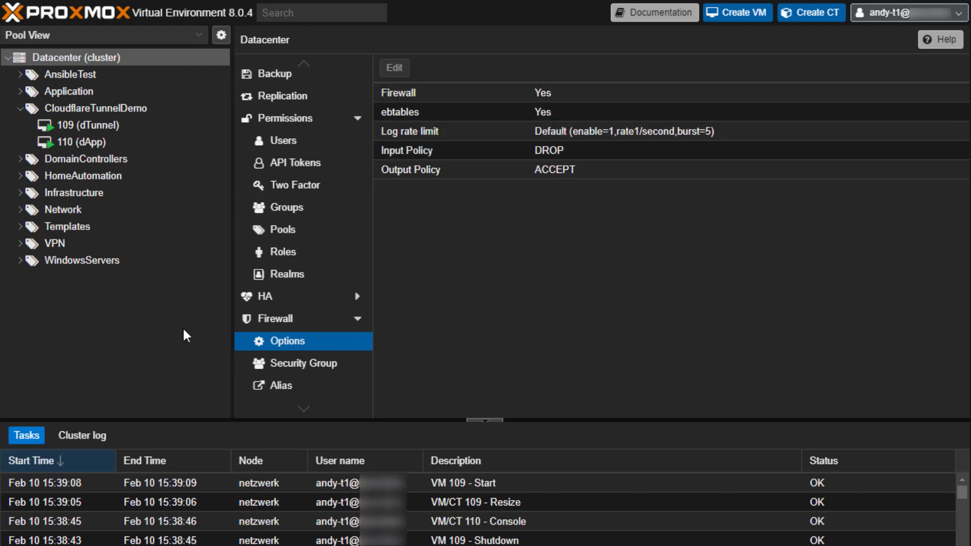
# Enable the Firewall option on network device net0 of VM 109 (dTunnel).
pyautogui.click(120, 126)
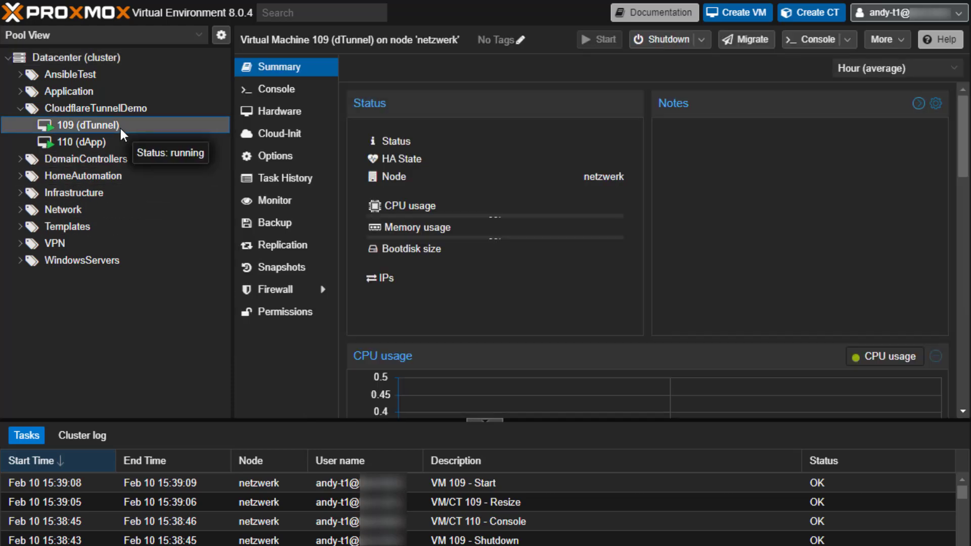
pyautogui.click(298, 115)
pyautogui.click(425, 246)
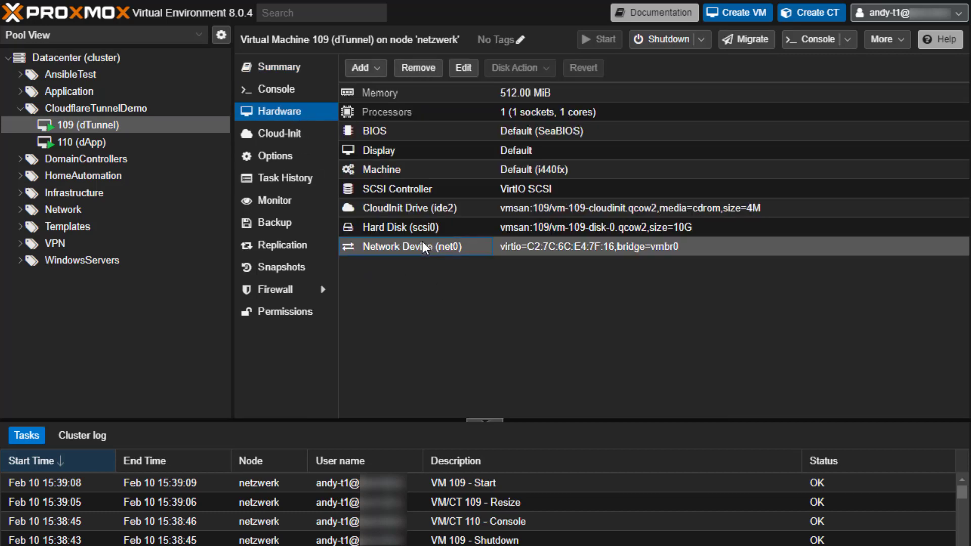
pyautogui.click(463, 67)
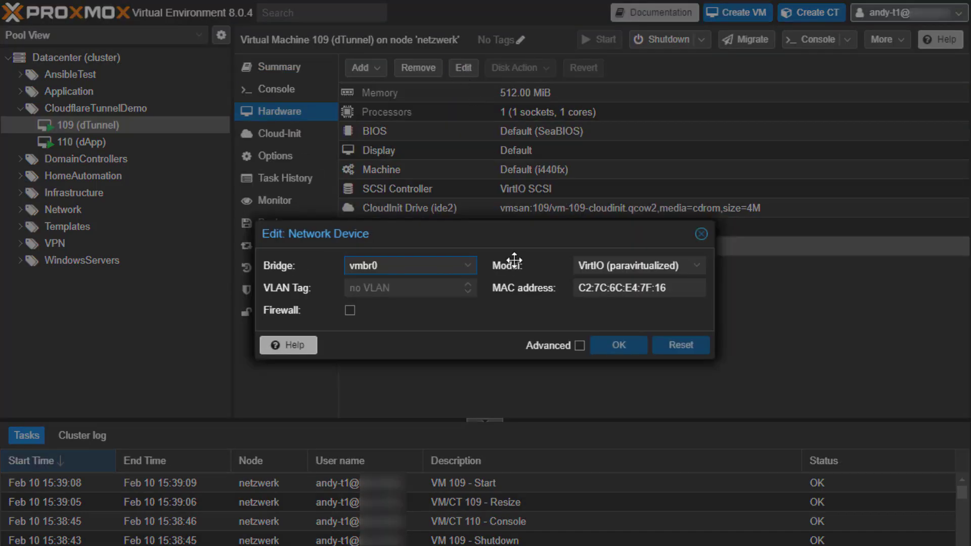
pyautogui.click(352, 310)
pyautogui.click(630, 348)
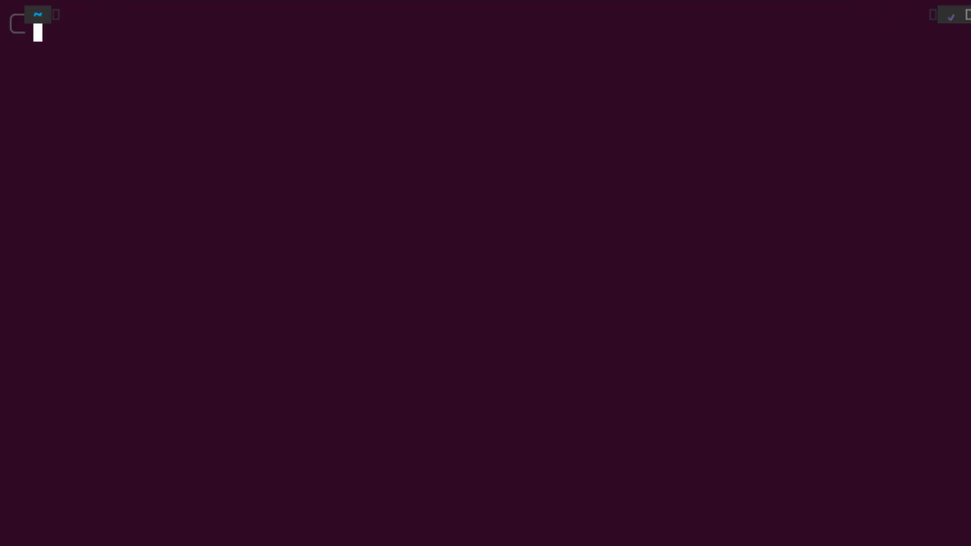
# SSH into root@netzwerk and list the contents of /etc/pve/firewall.
pyautogui.write('ssh root@')
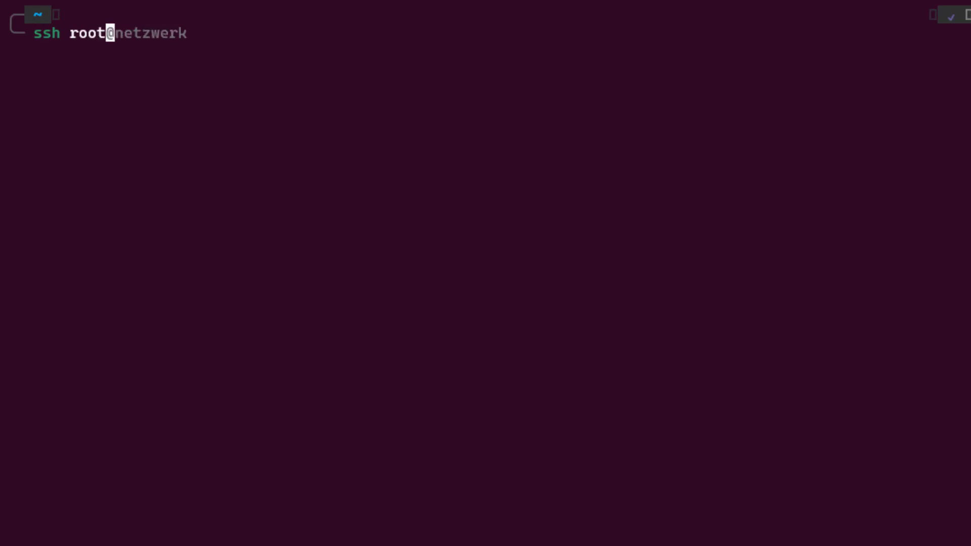
pyautogui.press('Right')
pyautogui.press('Return')
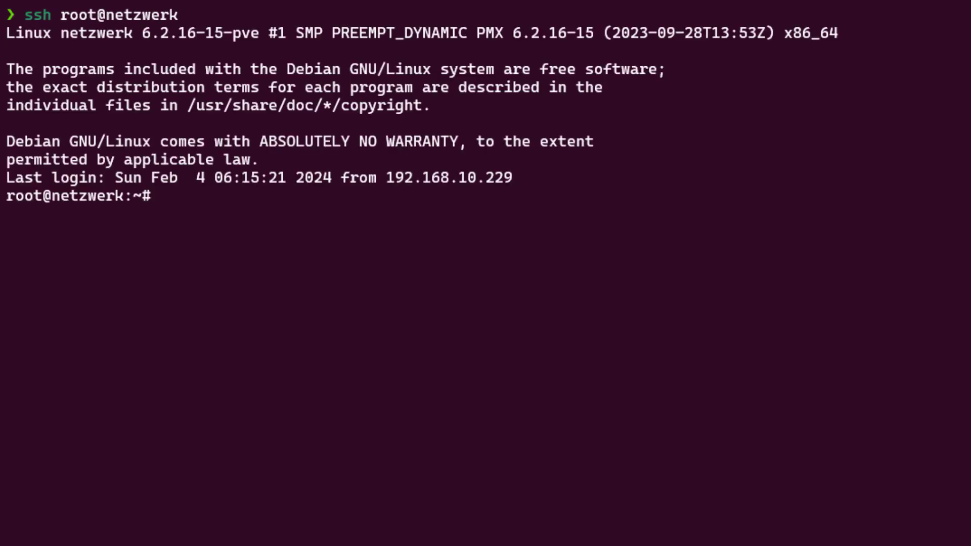
pyautogui.write('cd /et')
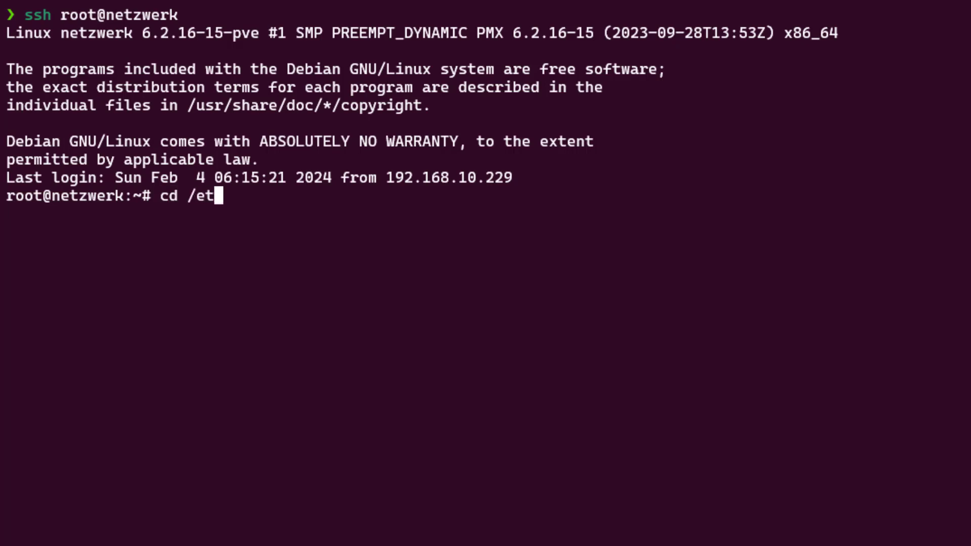
pyautogui.write('c/pve/f')
pyautogui.press('Tab')
pyautogui.press('Return')
pyautogui.write('ls -al')
pyautogui.press('Return')
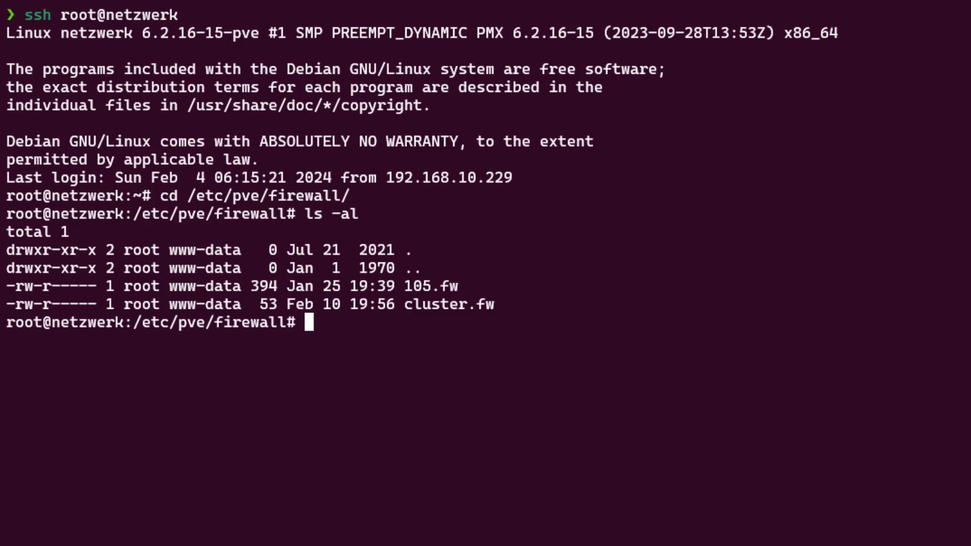
# Create 109.fw in vi with an [OPTIONS] section setting enable: 1 and a [RULES] header.
pyautogui.write('vi 109.fw')
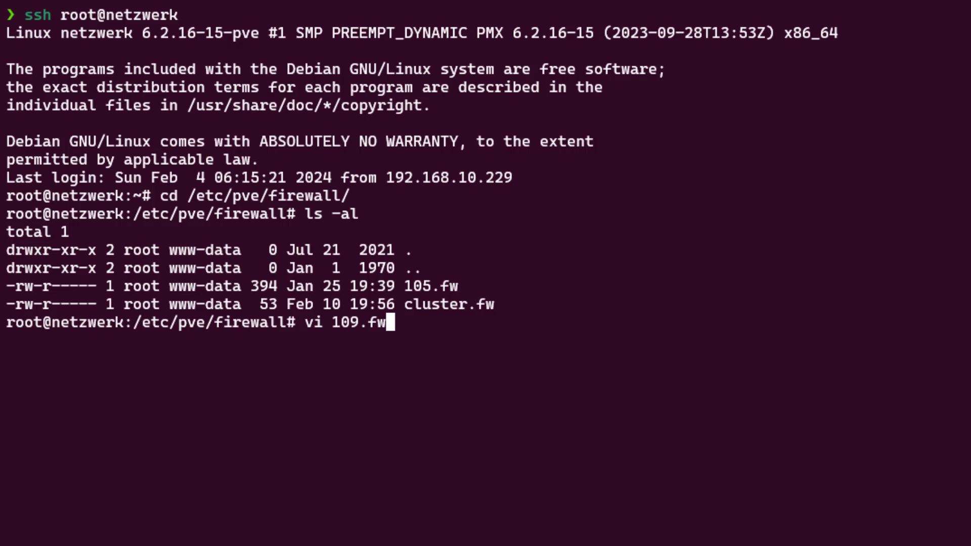
pyautogui.press('Return')
pyautogui.press('i')
pyautogui.write('[OPTIONS]')
pyautogui.press('Return')
pyautogui.press('Return')
pyautogui.write('enable: 1')
pyautogui.press('Return')
pyautogui.press('Return')
pyautogui.write('[RULES]')
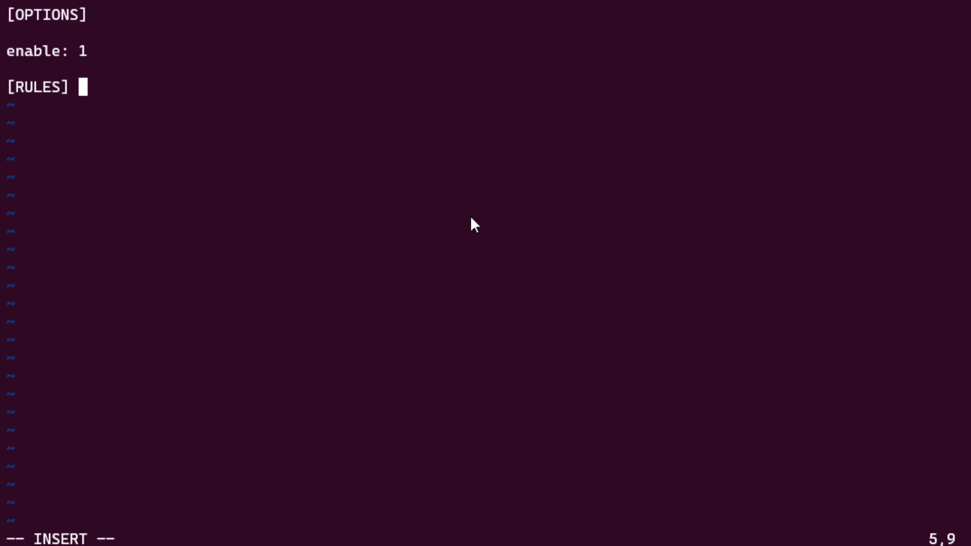
pyautogui.press('Return')
pyautogui.press('Return')
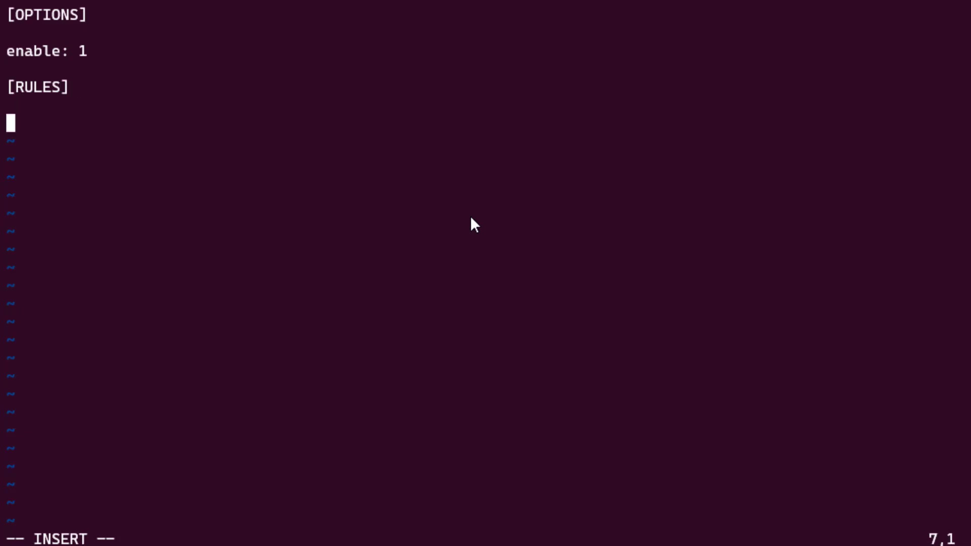
# Add IN ACCEPT plus OUT ACCEPT udp rules to 192.168.11.0/24 for ports 67 (DHCP) and 53 (DNS).
pyautogui.write('IN')
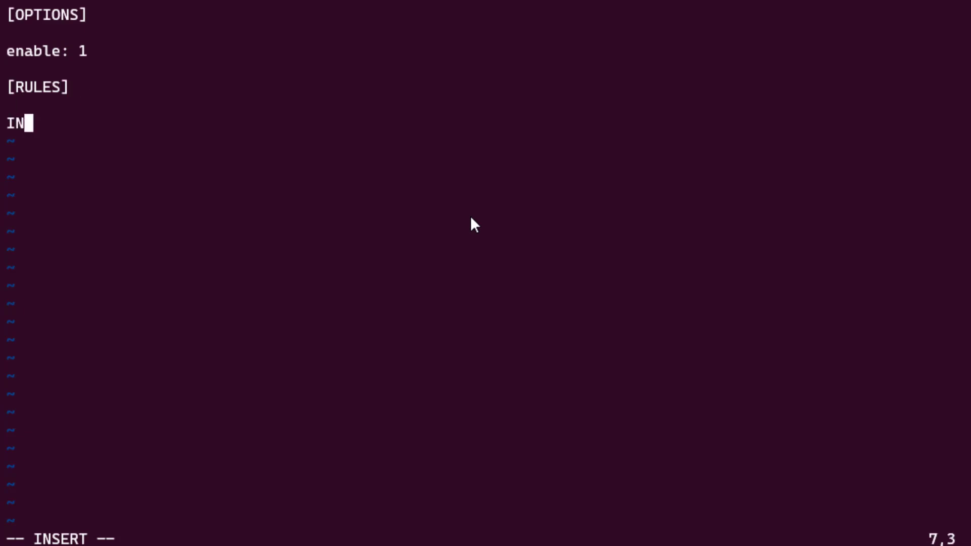
pyautogui.write(' ACC')
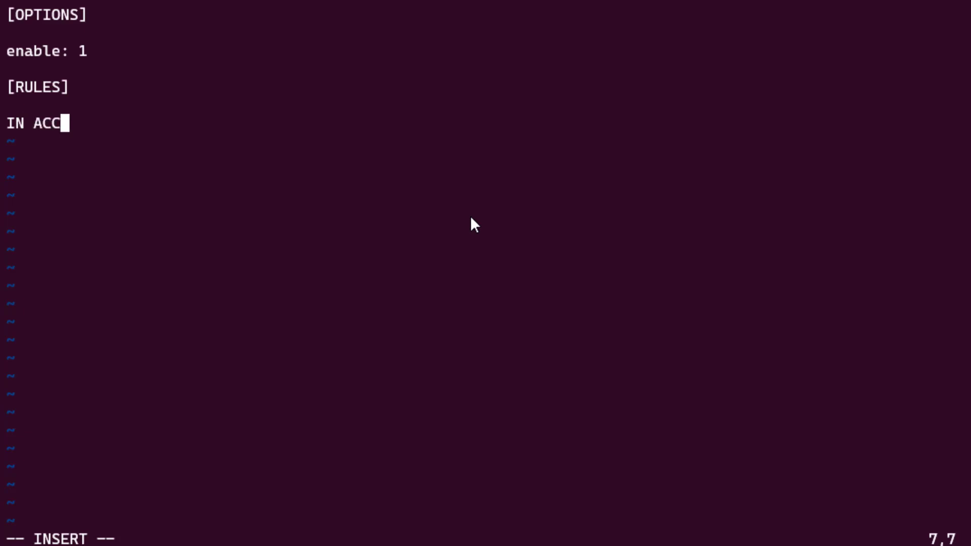
pyautogui.write('EPT -l')
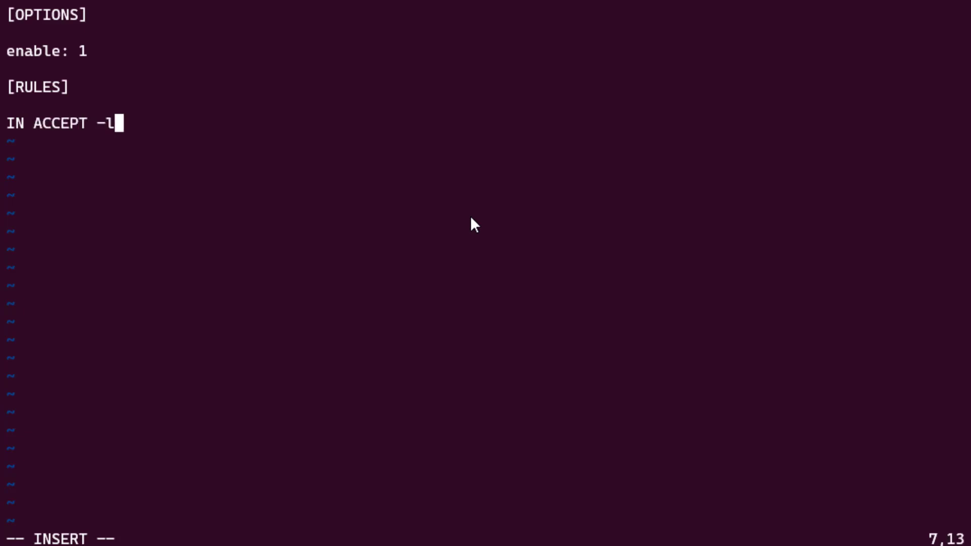
pyautogui.write('og nolog')
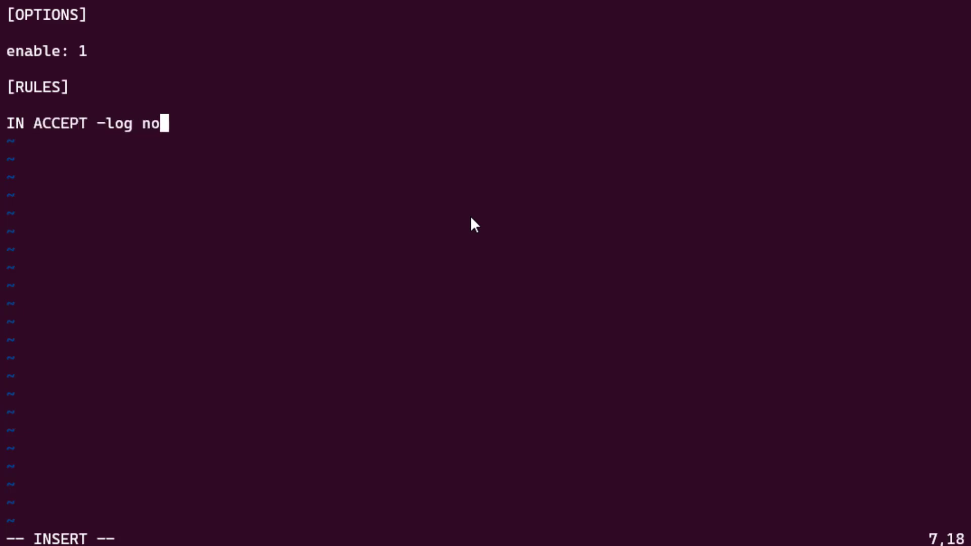
pyautogui.press('Return')
pyautogui.press('Return')
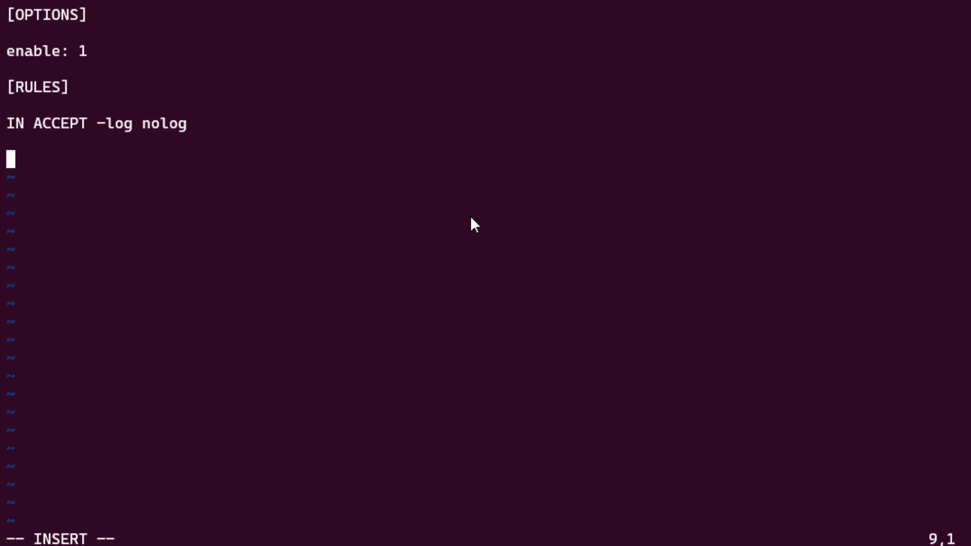
pyautogui.write('OUT ACCEPT ')
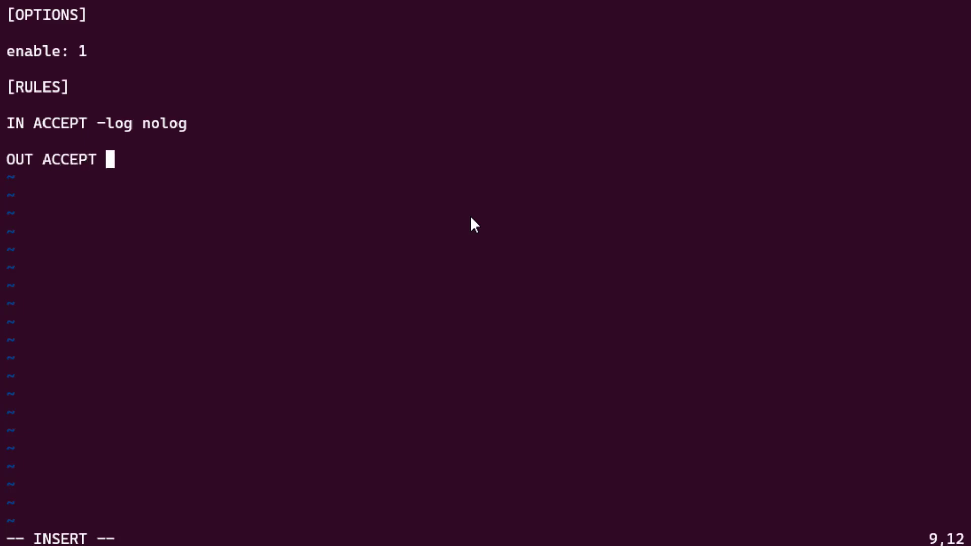
pyautogui.write('-dest 192.1')
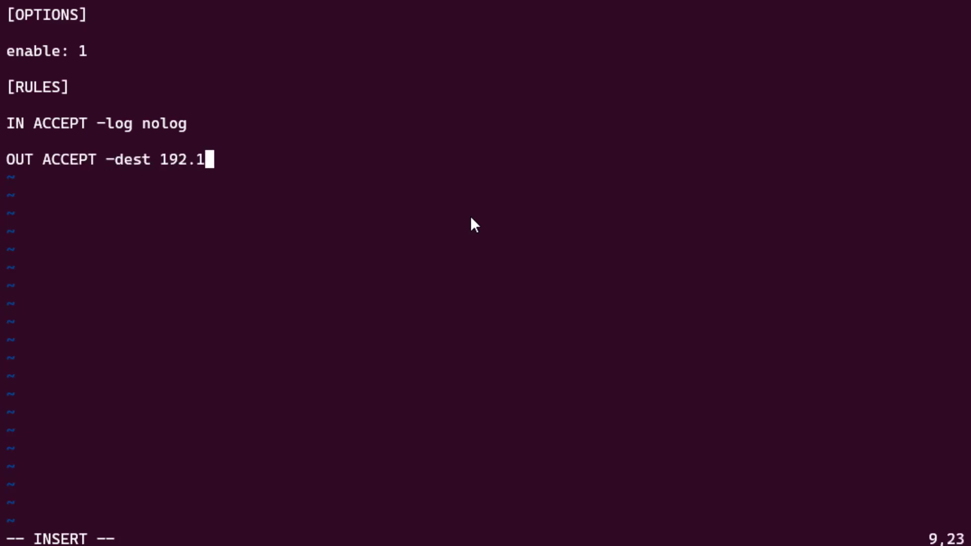
pyautogui.write('68.11.0/24')
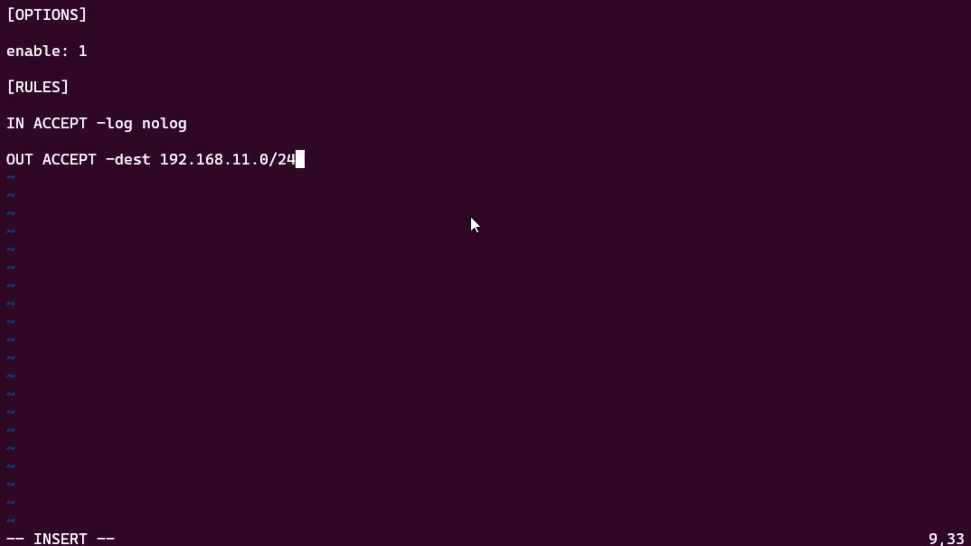
pyautogui.write(' -p ')
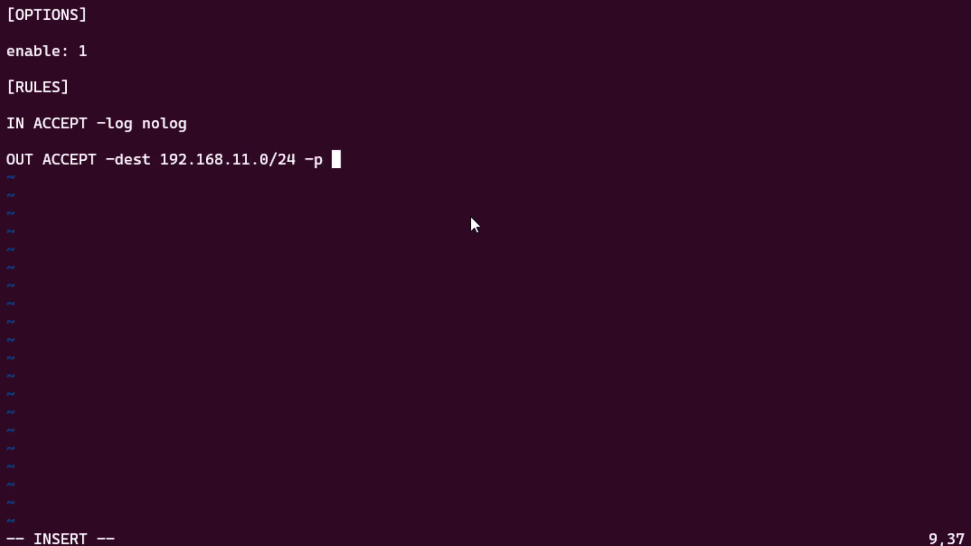
pyautogui.write('udp -dport 67 -log nolog')
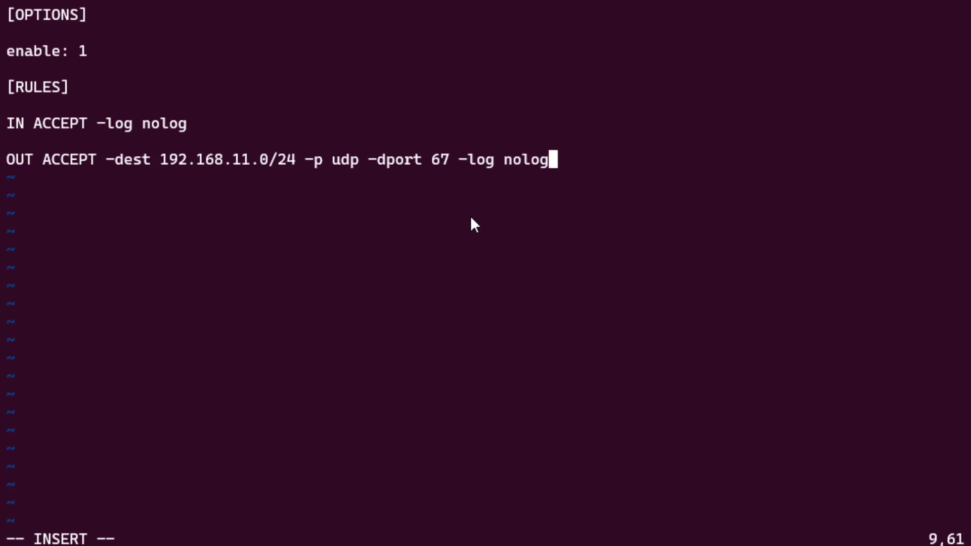
pyautogui.write(' # DHCP')
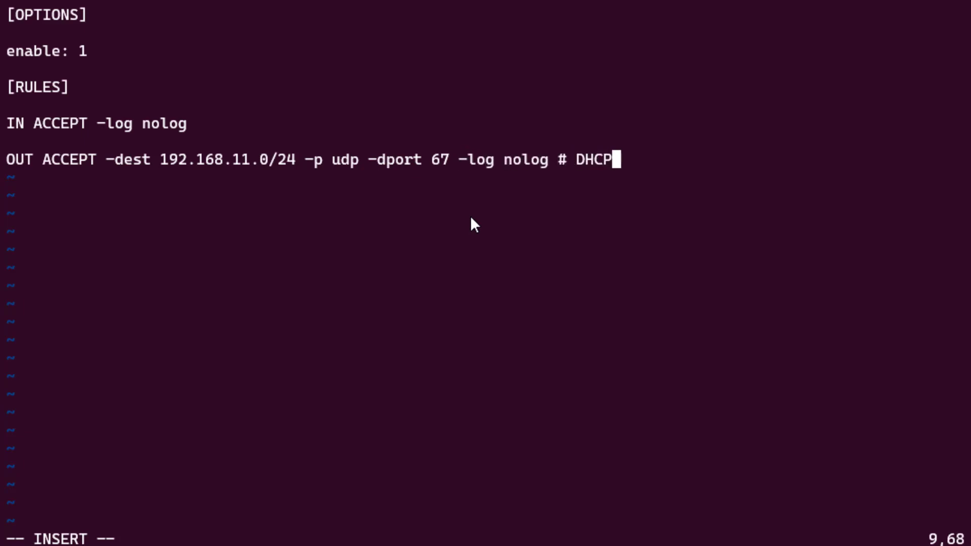
pyautogui.press('Return')
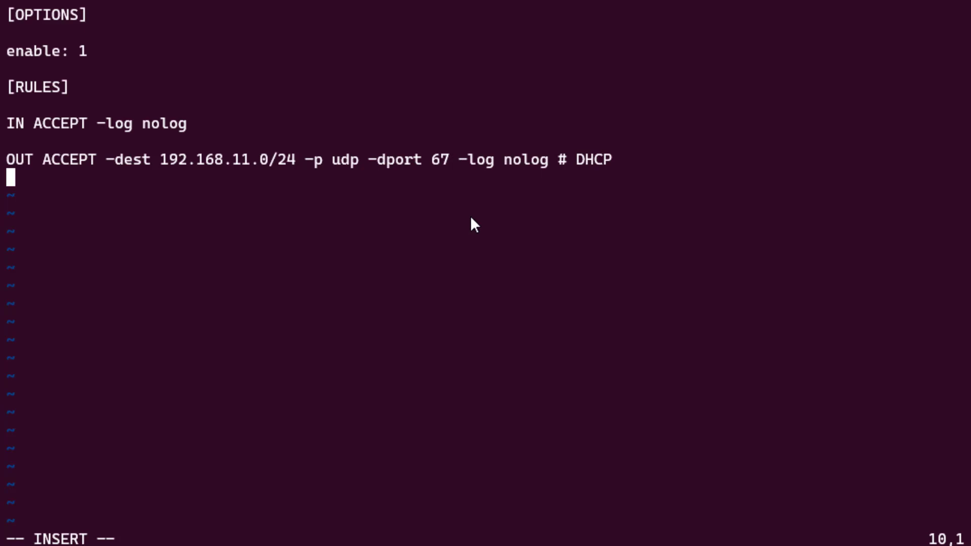
pyautogui.write('OUT ACCEPT -dest 192.168.11.0.2')
pyautogui.press('BackSpace')
pyautogui.press('BackSpace')
pyautogui.write('/24 -p udp -dport 53 -log ')
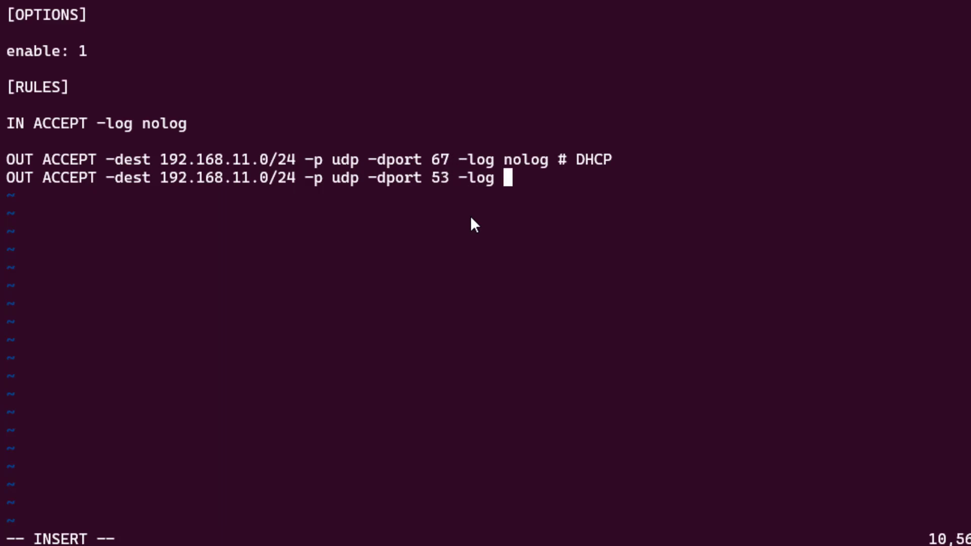
pyautogui.write('nolog # DNS')
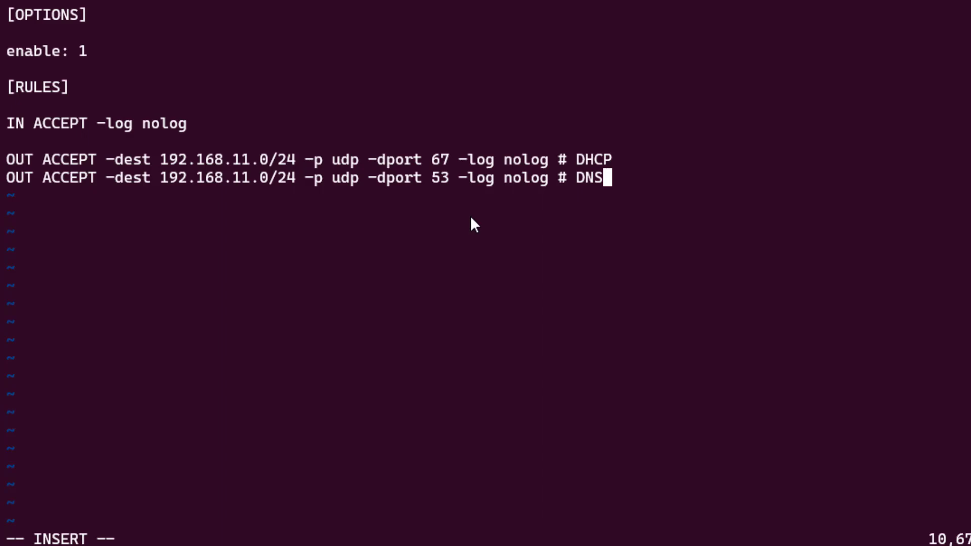
pyautogui.press('Return')
pyautogui.press('Return')
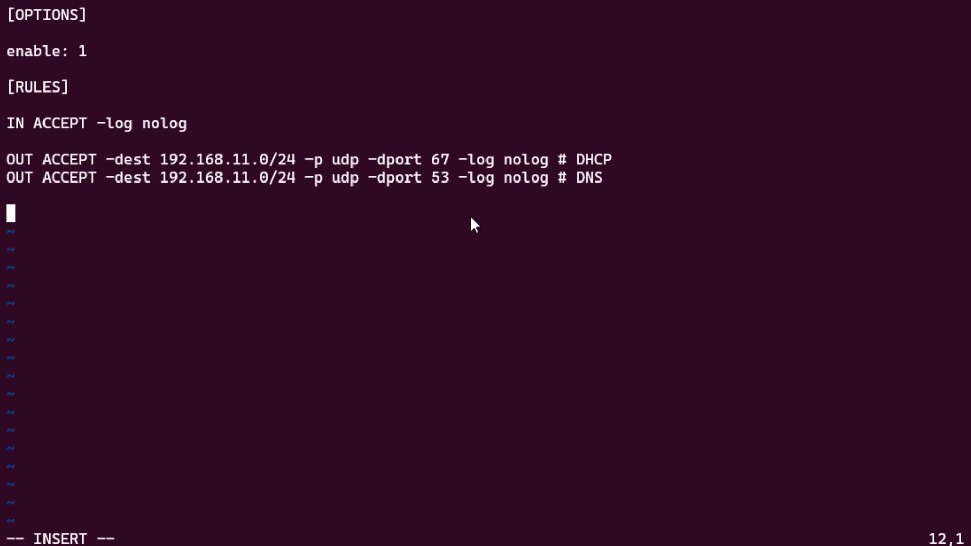
# Add an OUT ACCEPT tcp port 9000 rule to 192.168.11.60, commented '# app'.
pyautogui.write('OUT ACCE')
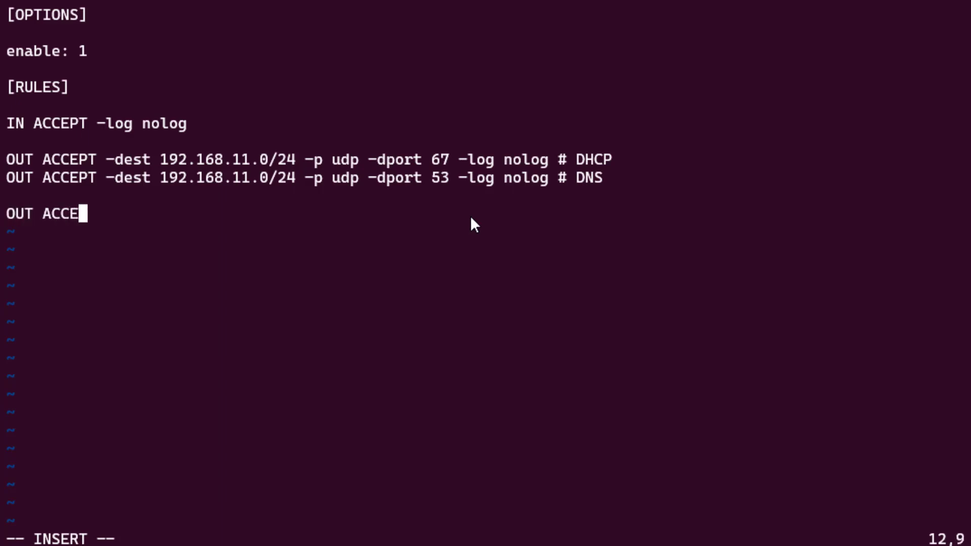
pyautogui.write('PT -dest 192.168.')
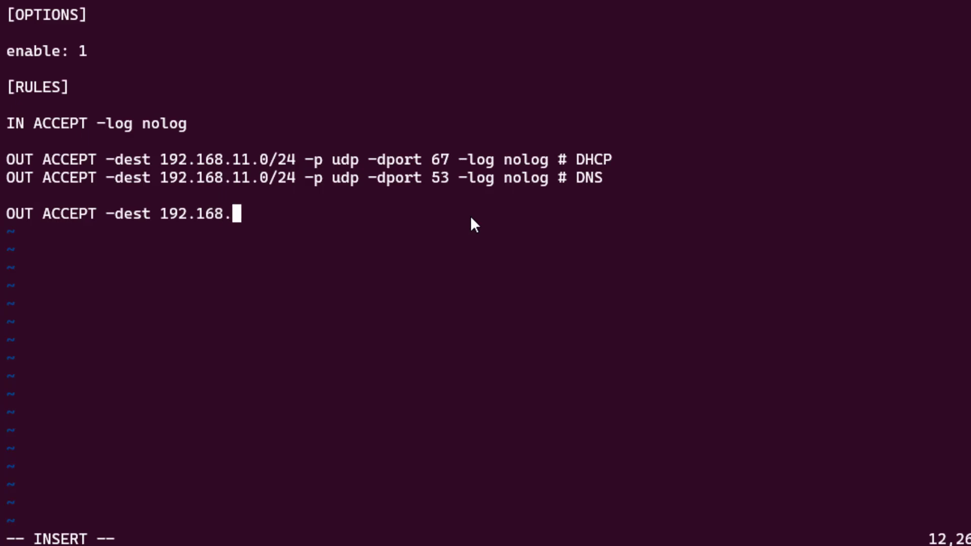
pyautogui.write('11.60')
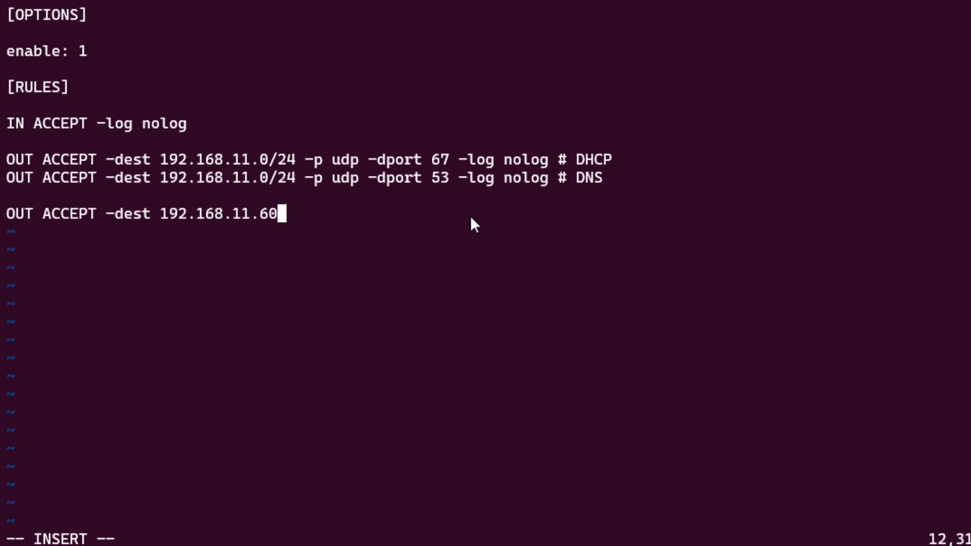
pyautogui.write(' -p')
pyautogui.write('tcp ')
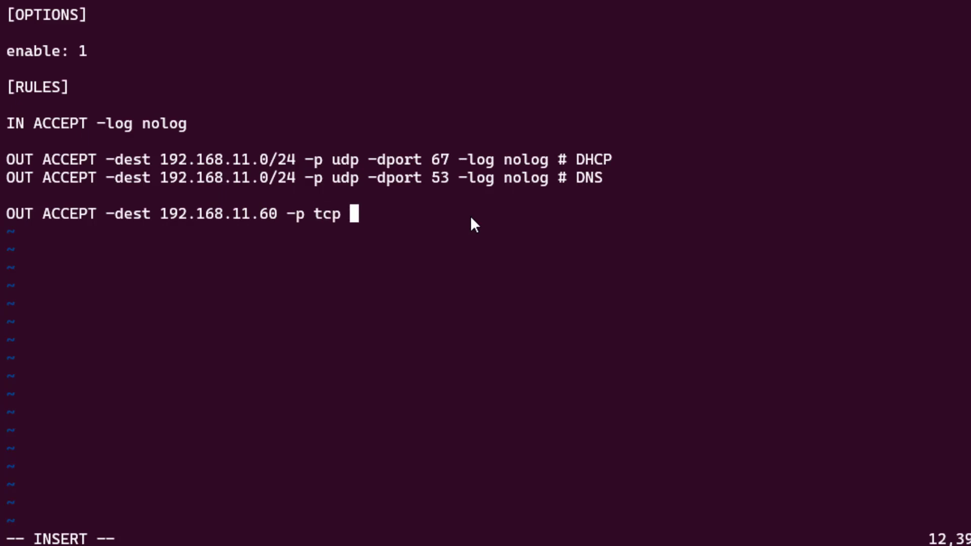
pyautogui.write('-dport ')
pyautogui.write('9000 =l;')
pyautogui.press('BackSpace')
pyautogui.press('BackSpace')
pyautogui.press('BackSpace')
pyautogui.write('-log nolog')
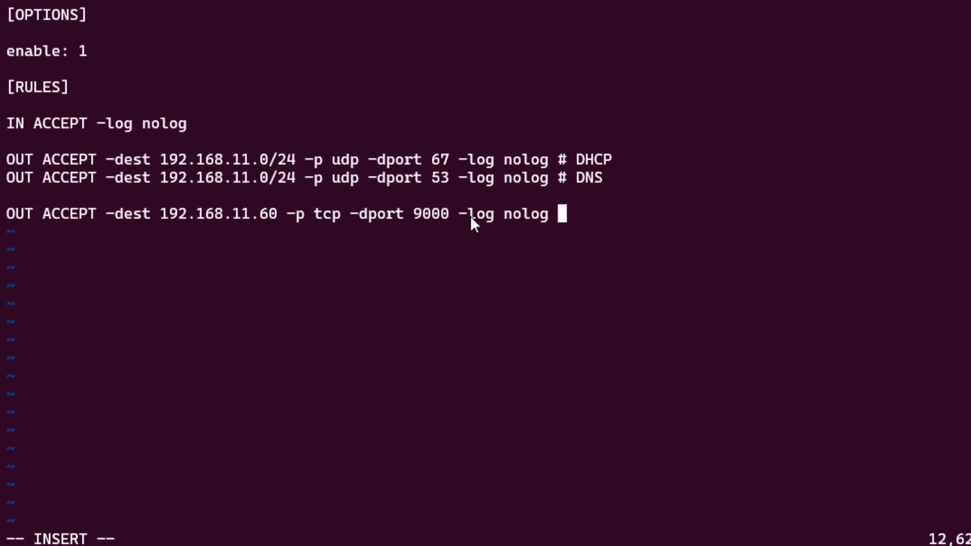
pyautogui.write('# app')
pyautogui.press('Return')
pyautogui.press('Return')
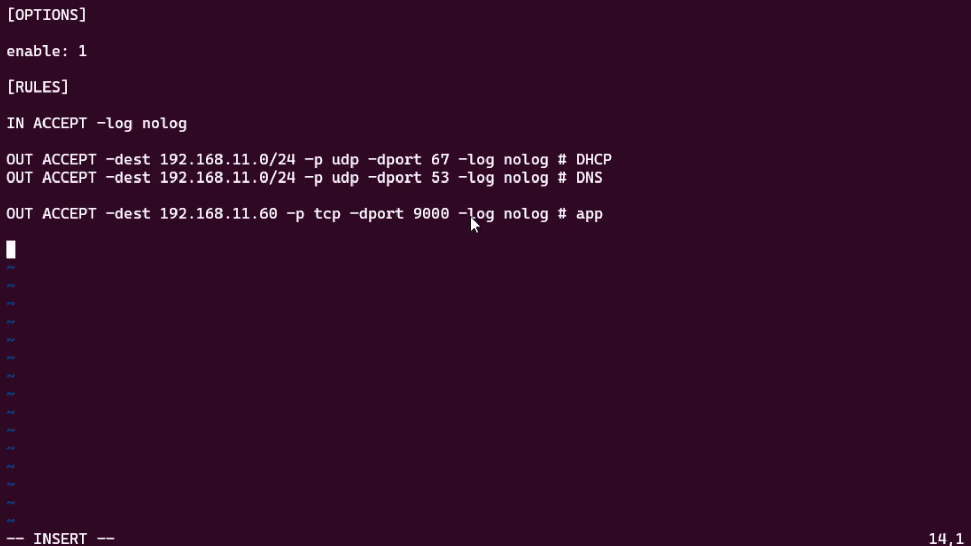
# Add the rule 'OUT DROP -dest 192.168.0.0/16 -log nolog'.
pyautogui.write('OUT ')
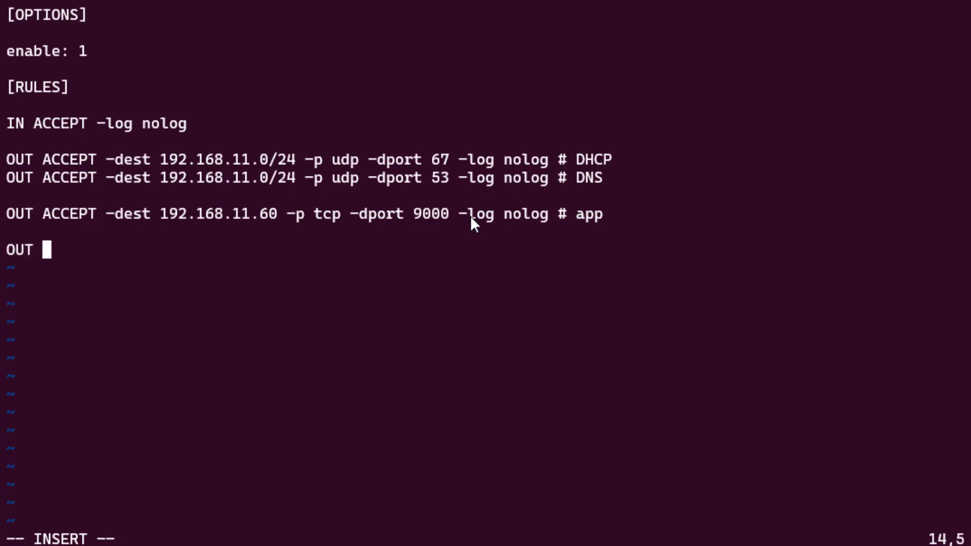
pyautogui.write('DROP')
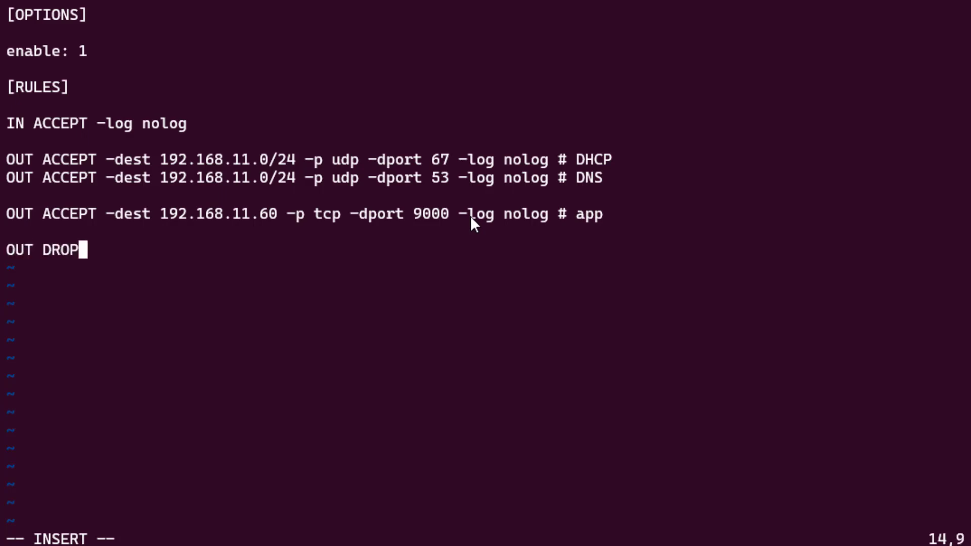
pyautogui.write(' -dest ')
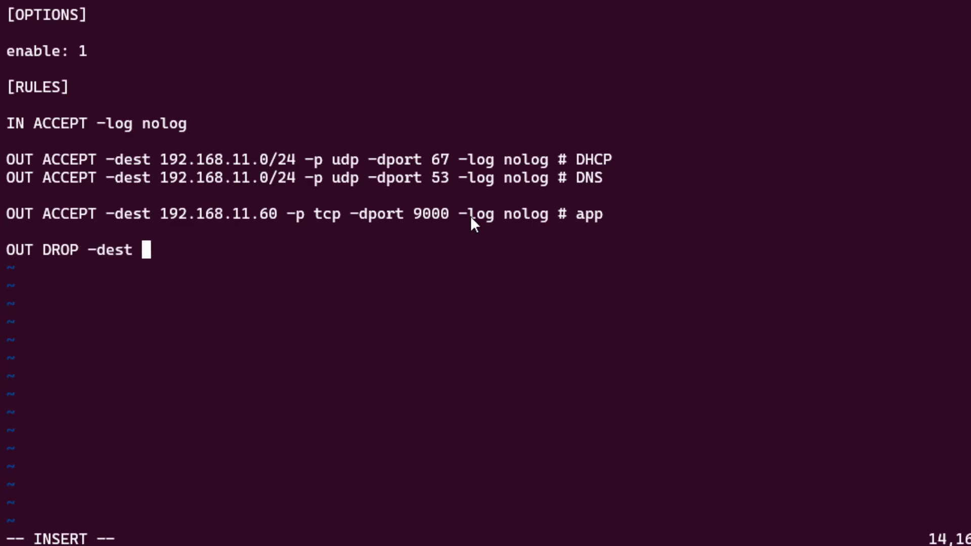
pyautogui.write('192.0')
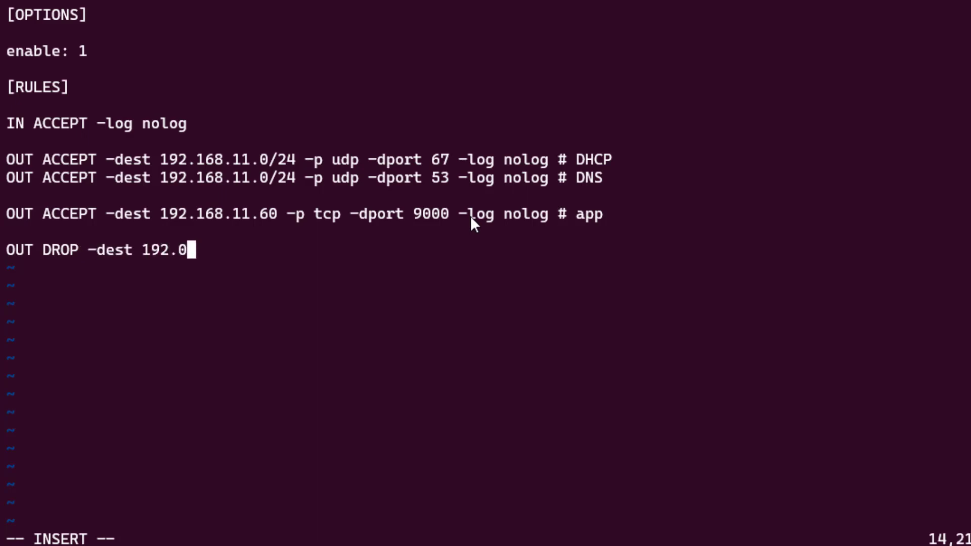
pyautogui.press('BackSpace')
pyautogui.write('168.0.0/16')
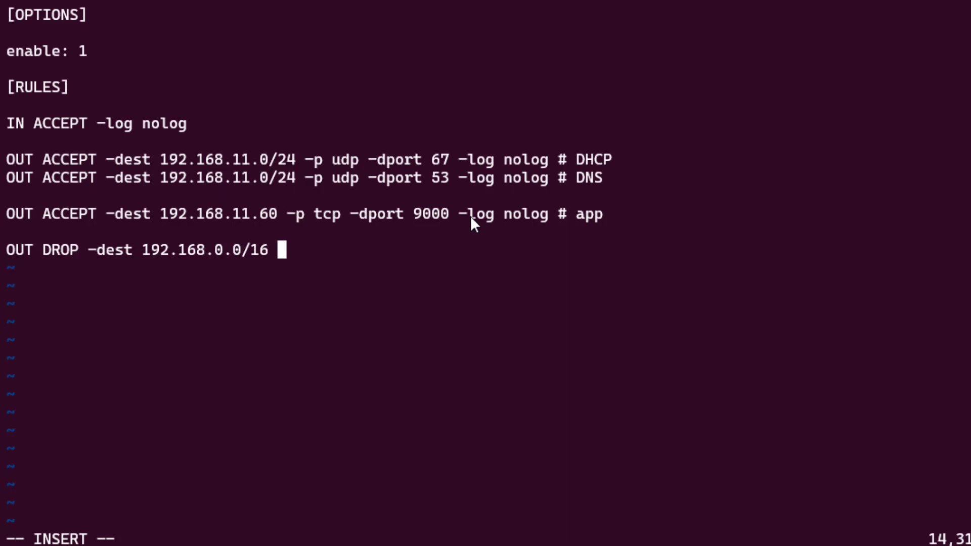
pyautogui.write('-log nolog')
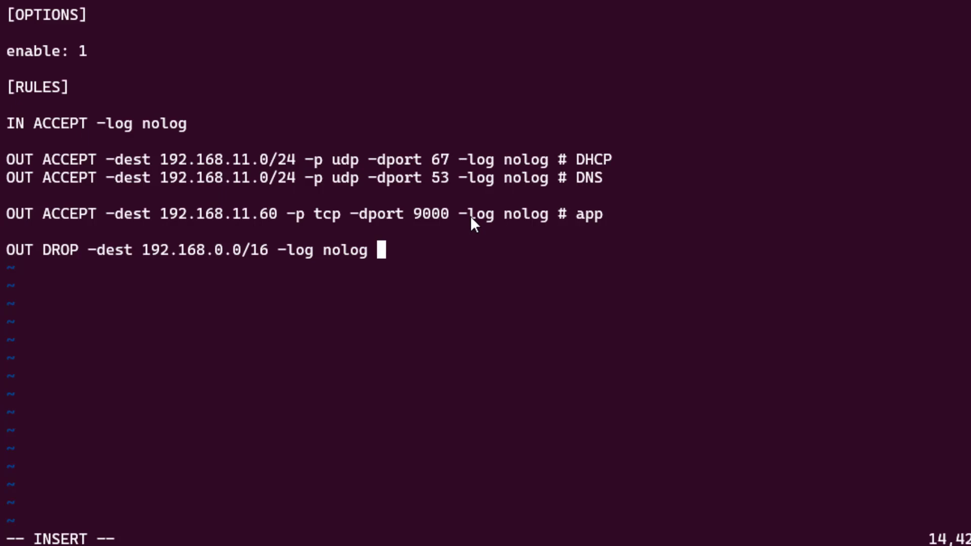
pyautogui.press('Return')
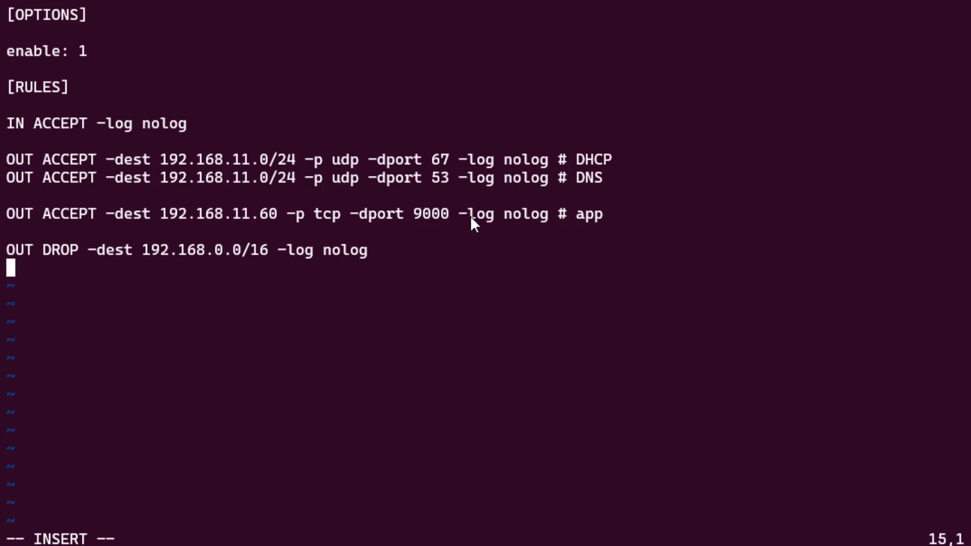
# Add a catch-all 'OUT ACCEPT -log nolog' rule and review the rules above it.
pyautogui.press('Return')
pyautogui.write('OUT ACCEPT -dest')
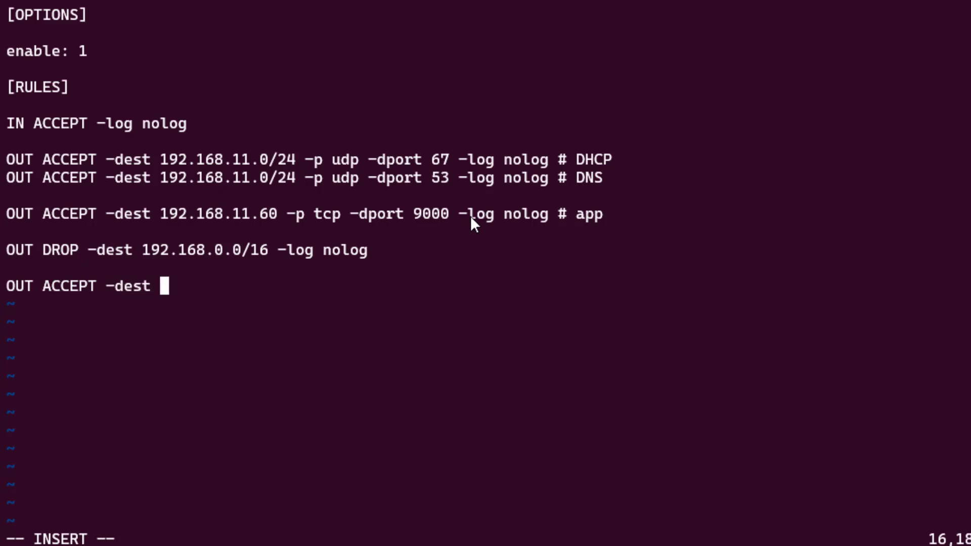
pyautogui.press('BackSpace')
pyautogui.press('BackSpace')
pyautogui.press('BackSpace')
pyautogui.press('BackSpace')
pyautogui.press('BackSpace')
pyautogui.write('log ')
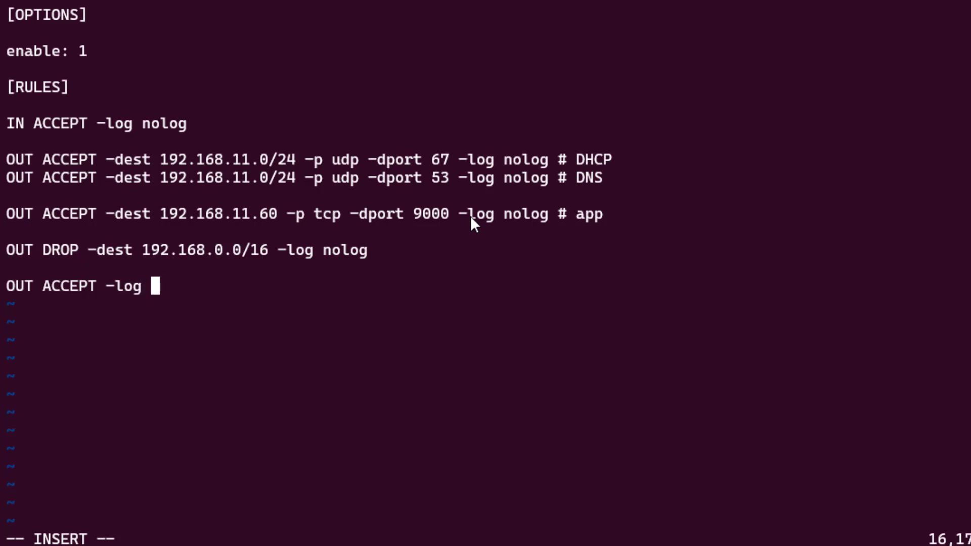
pyautogui.write('nolog')
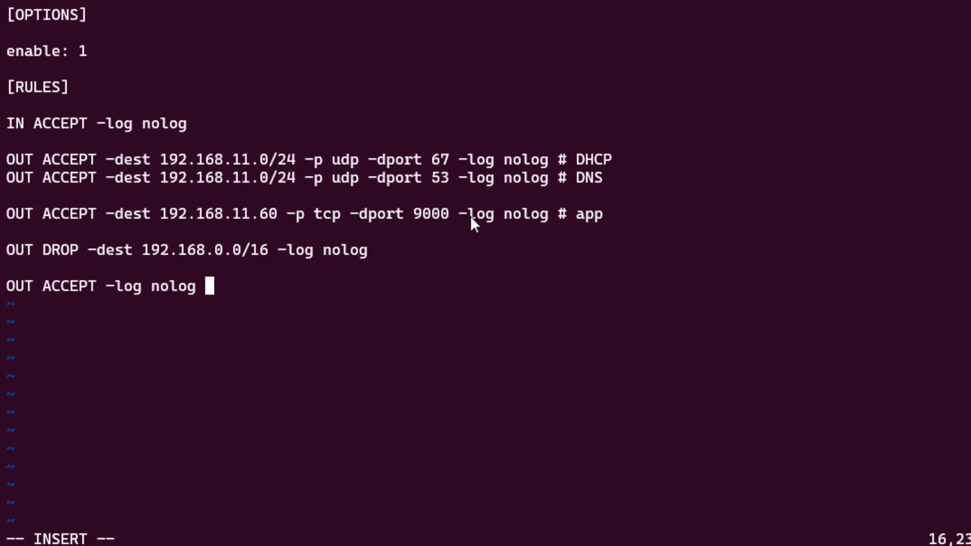
pyautogui.press('Up')
pyautogui.press('Up')
pyautogui.press('Down')
pyautogui.press('Down')
pyautogui.press('Up')
pyautogui.press('Up')
pyautogui.press('Down')
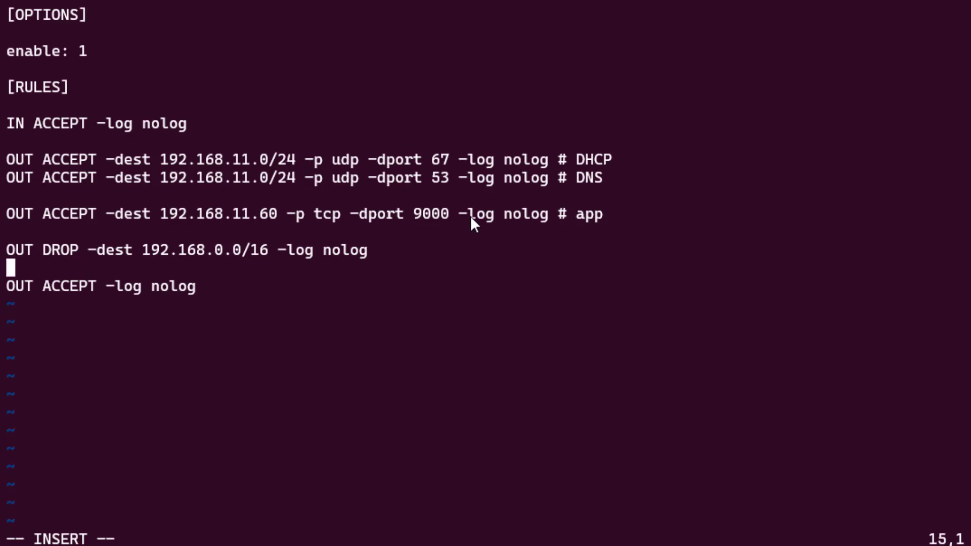
# Save 109.fw and quit vi with :wq.
pyautogui.press('Escape')
pyautogui.write(':wq')
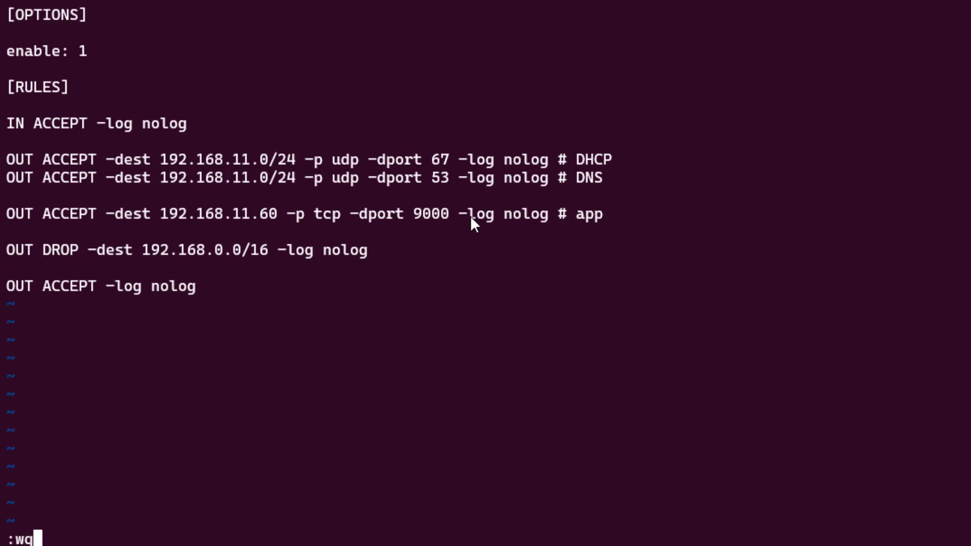
pyautogui.press('Return')
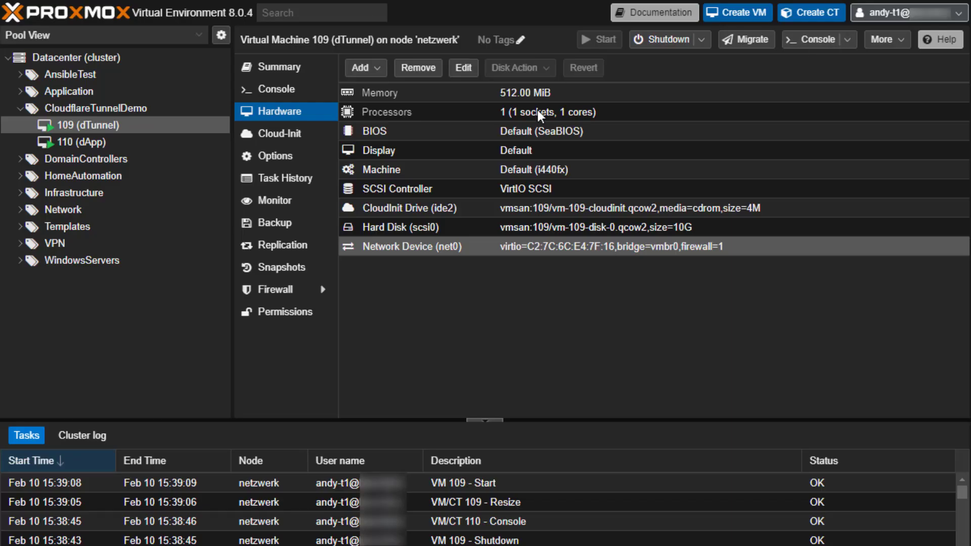
pyautogui.click(275, 290)
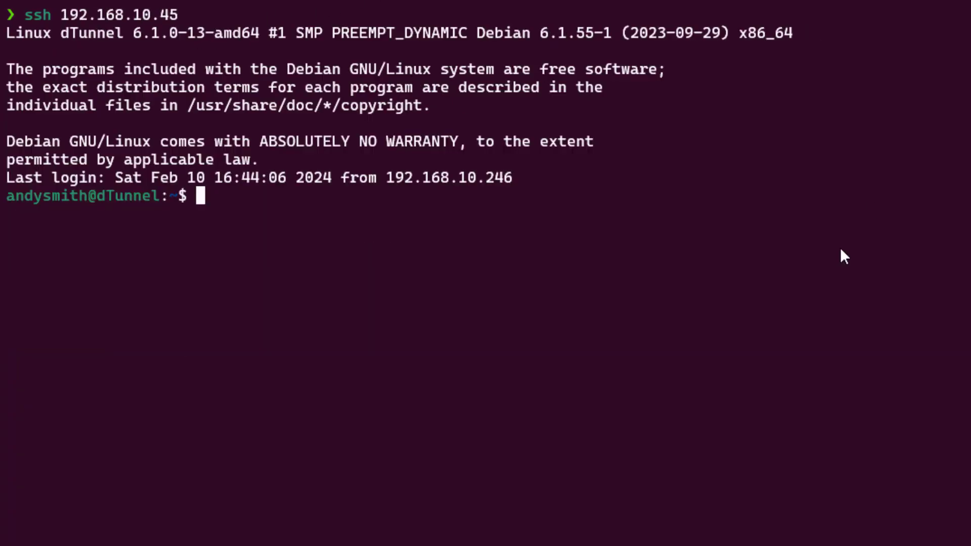
# Curl 192.168.11.60:9000 to confirm the app answers, and confirm 192.168.11.62 is unreachable.
pyautogui.write('curl http')
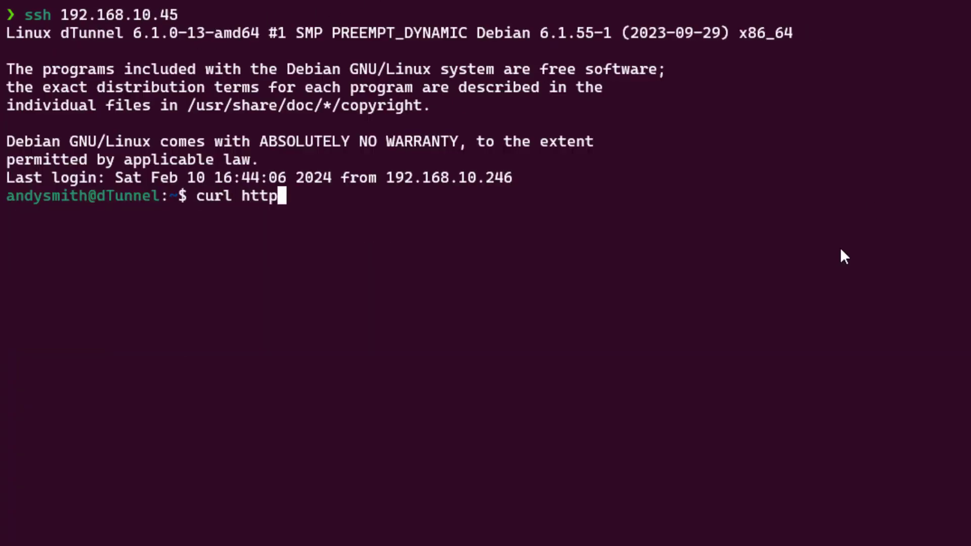
pyautogui.write('://1')
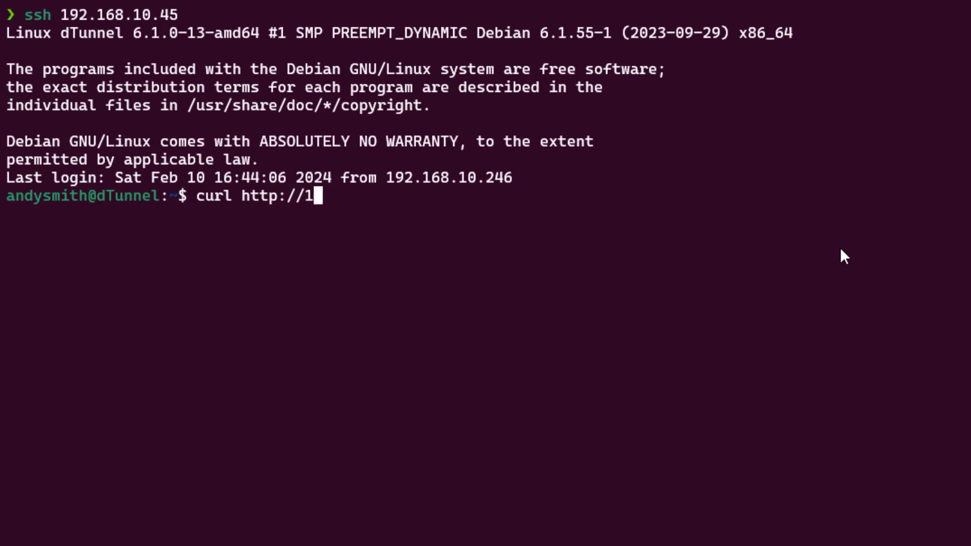
pyautogui.write('92.168.11.6')
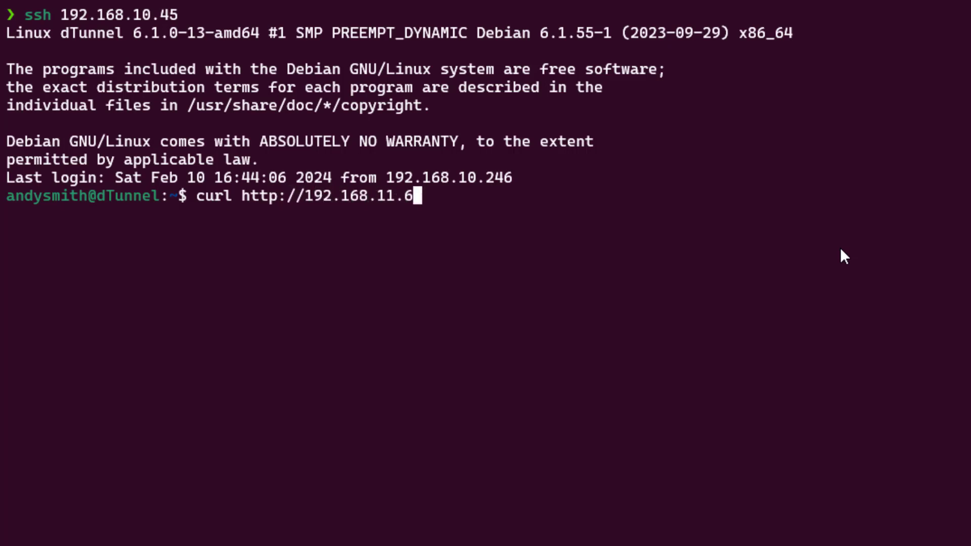
pyautogui.write('0:9000')
pyautogui.press('Return')
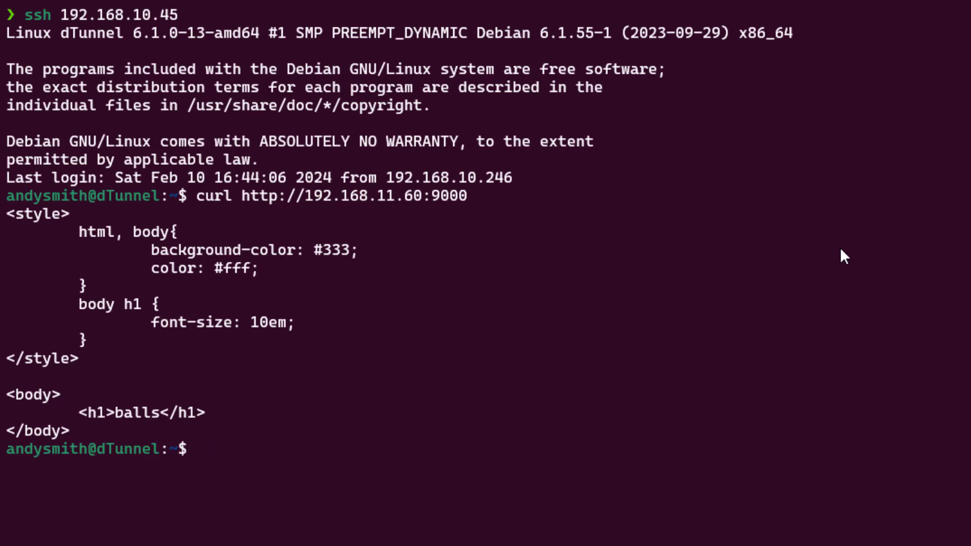
pyautogui.write('curl')
pyautogui.write('http://192.168.11.62/')
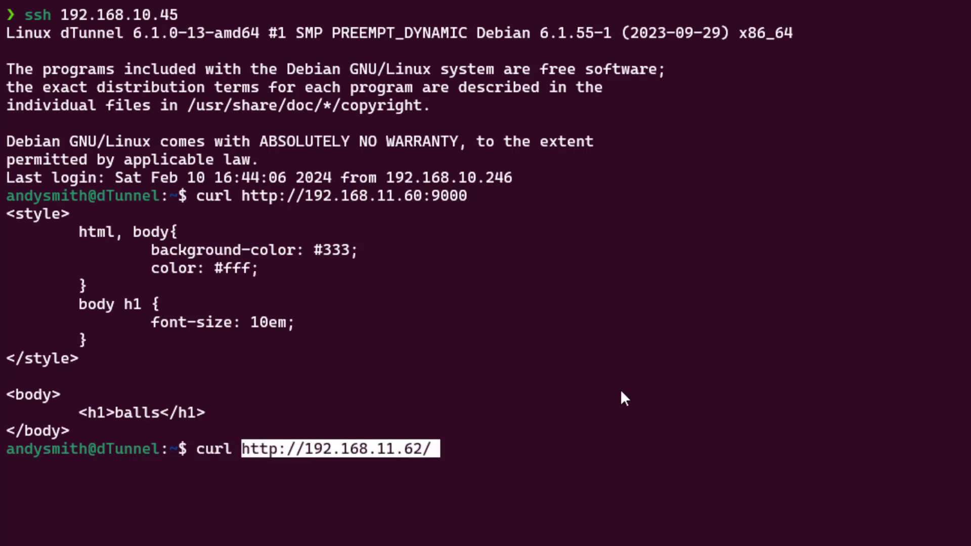
pyautogui.press('Return')
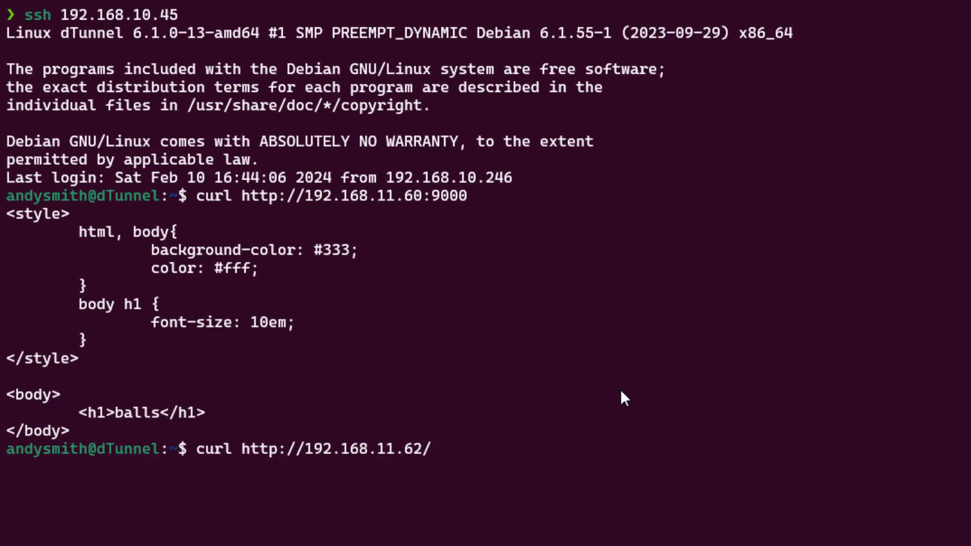
pyautogui.hotkey('ctrl', 'c')
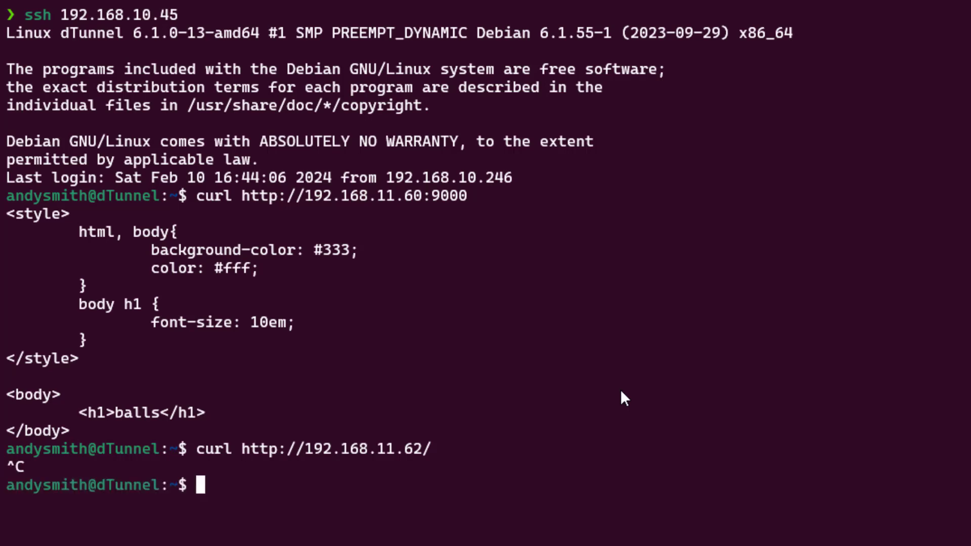
# Ping google.com to confirm internet access still works with 0% loss.
pyautogui.write('ping goo')
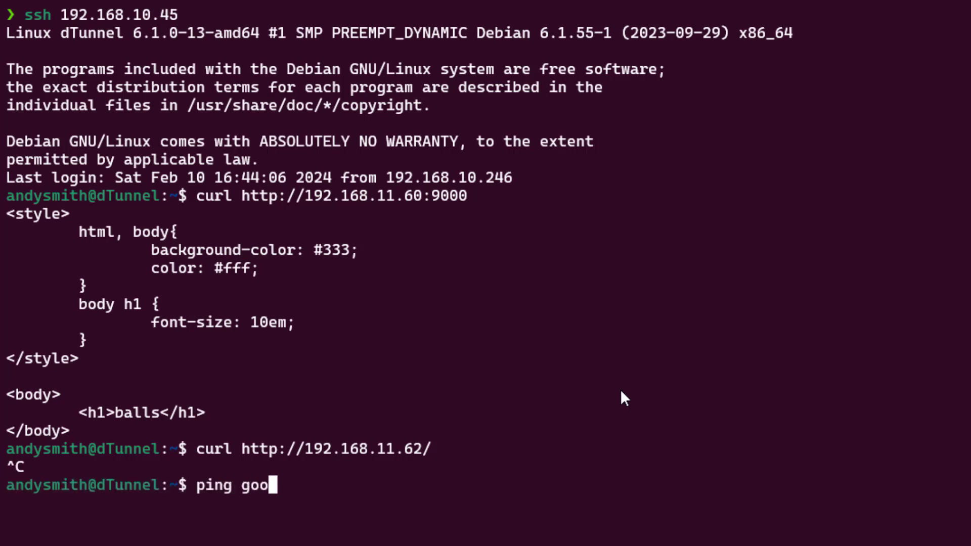
pyautogui.write('gle.com')
pyautogui.press('Return')
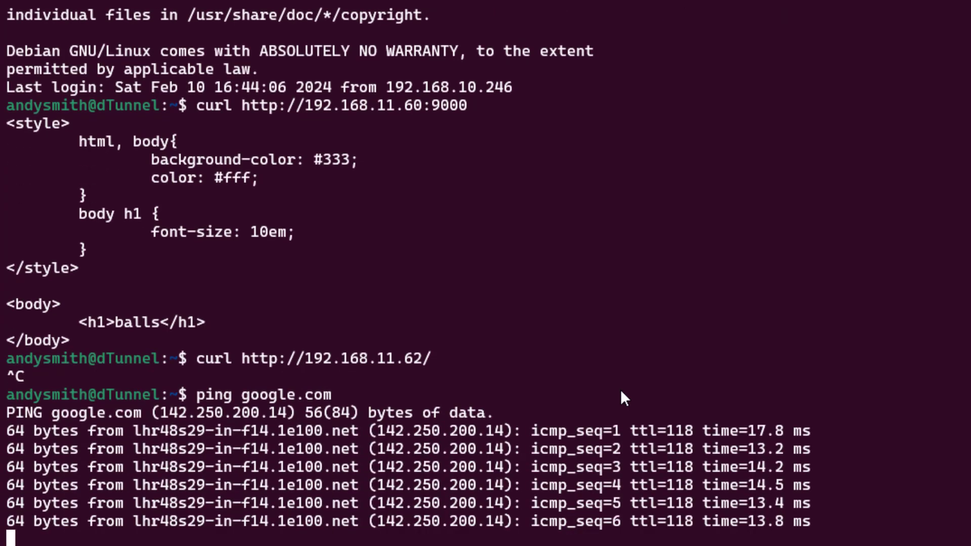
pyautogui.hotkey('ctrl', 'c')
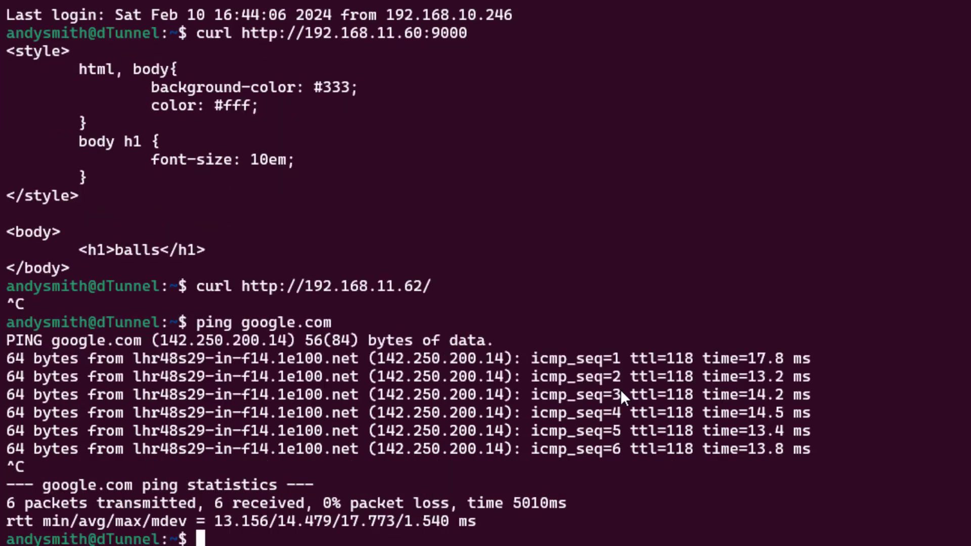